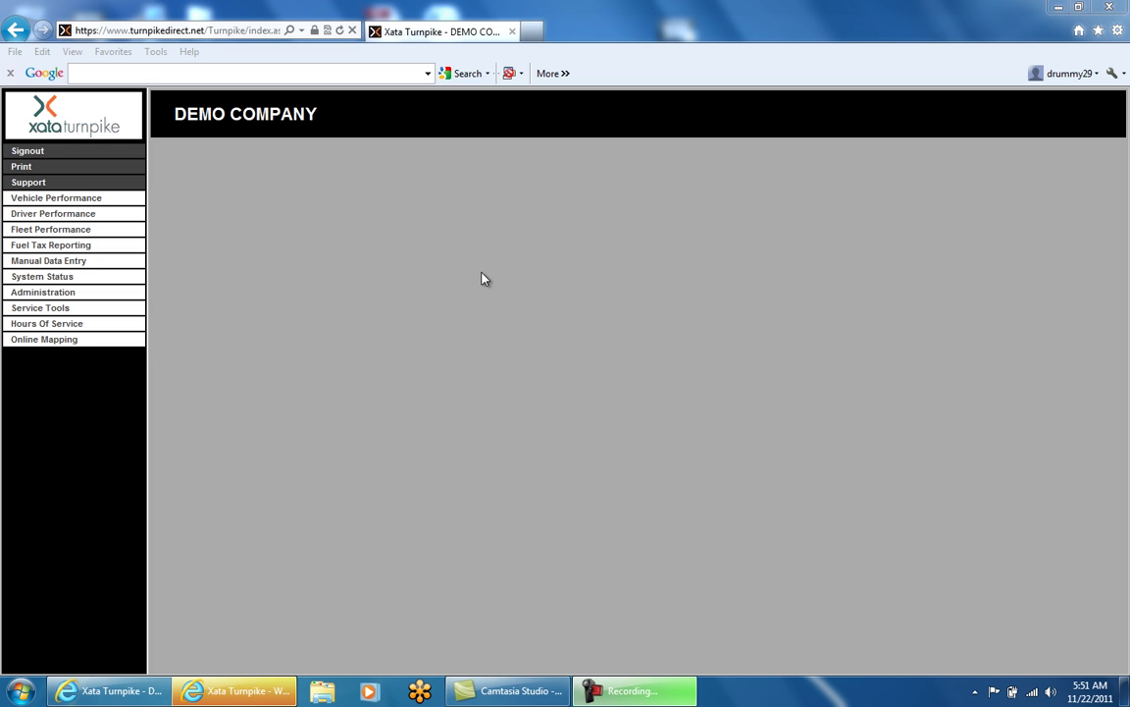
# Open the DVIR - Inspection report among the vehicle maintenance inspections.
pyautogui.click(37, 199)
pyautogui.click(37, 247)
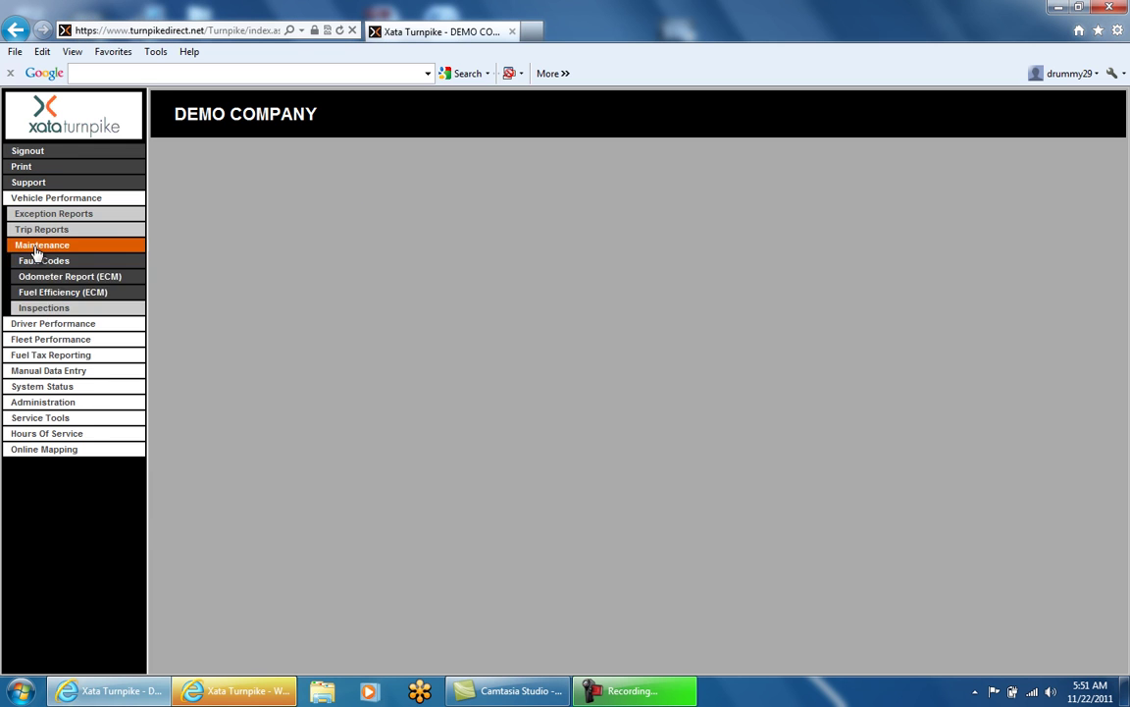
pyautogui.click(41, 310)
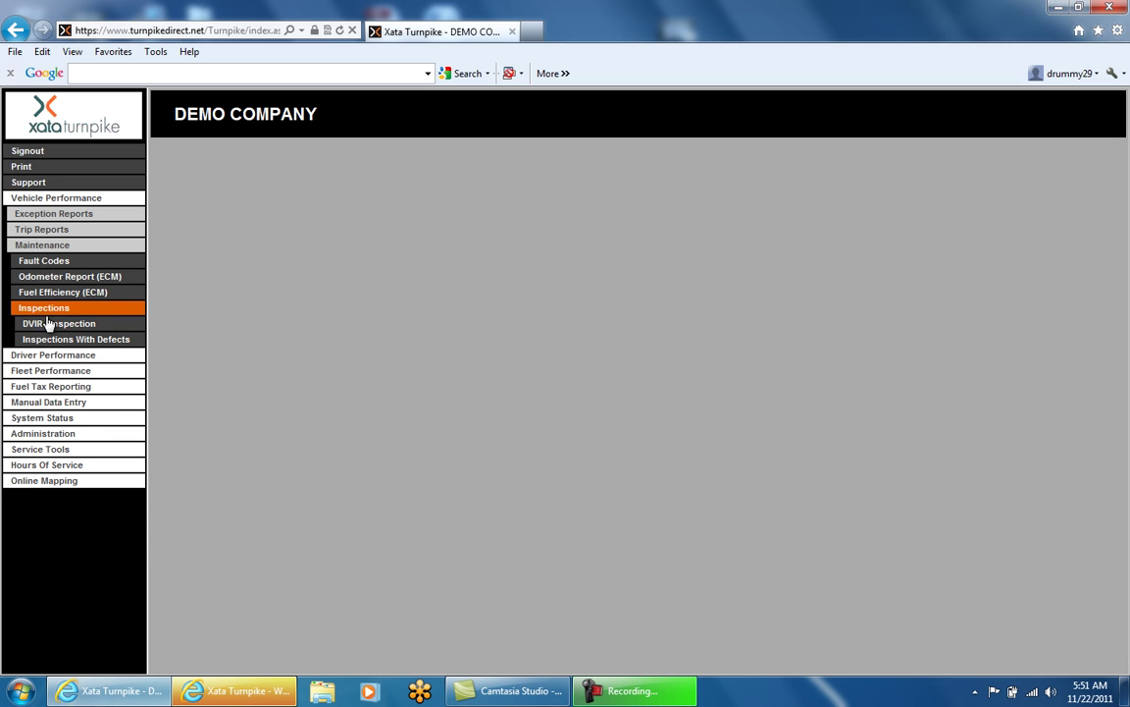
pyautogui.click(57, 327)
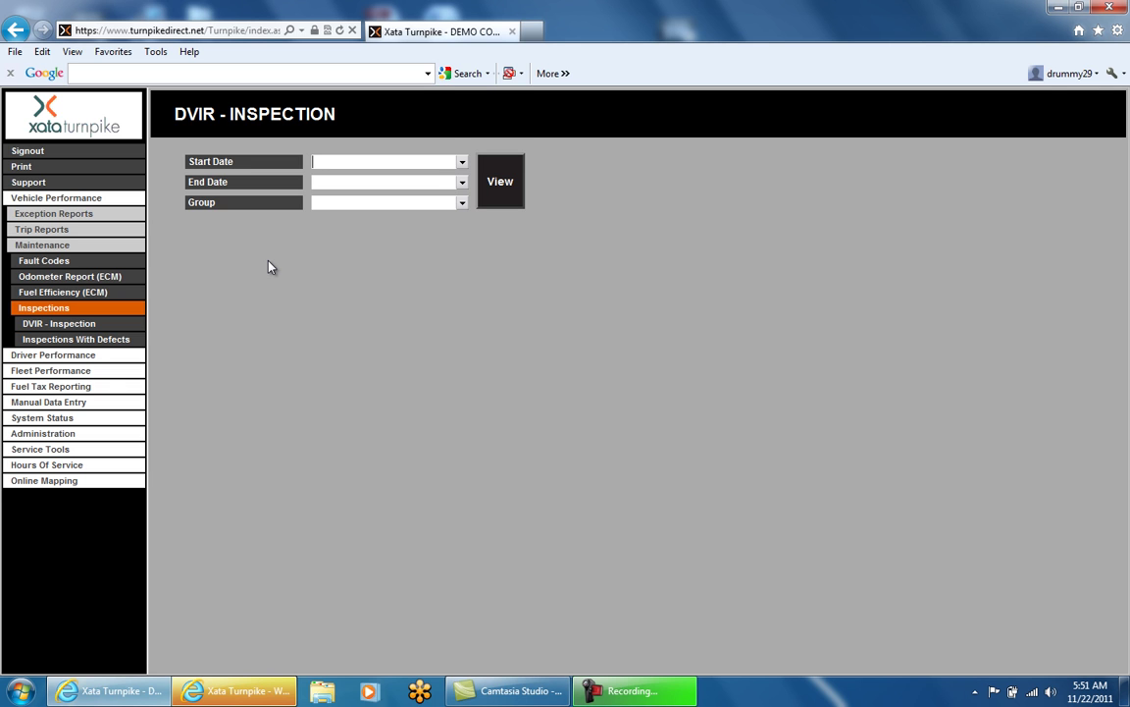
# Set the inspection report's start date to 2011-11-01 and end date to 2011-11-21.
pyautogui.click(463, 162)
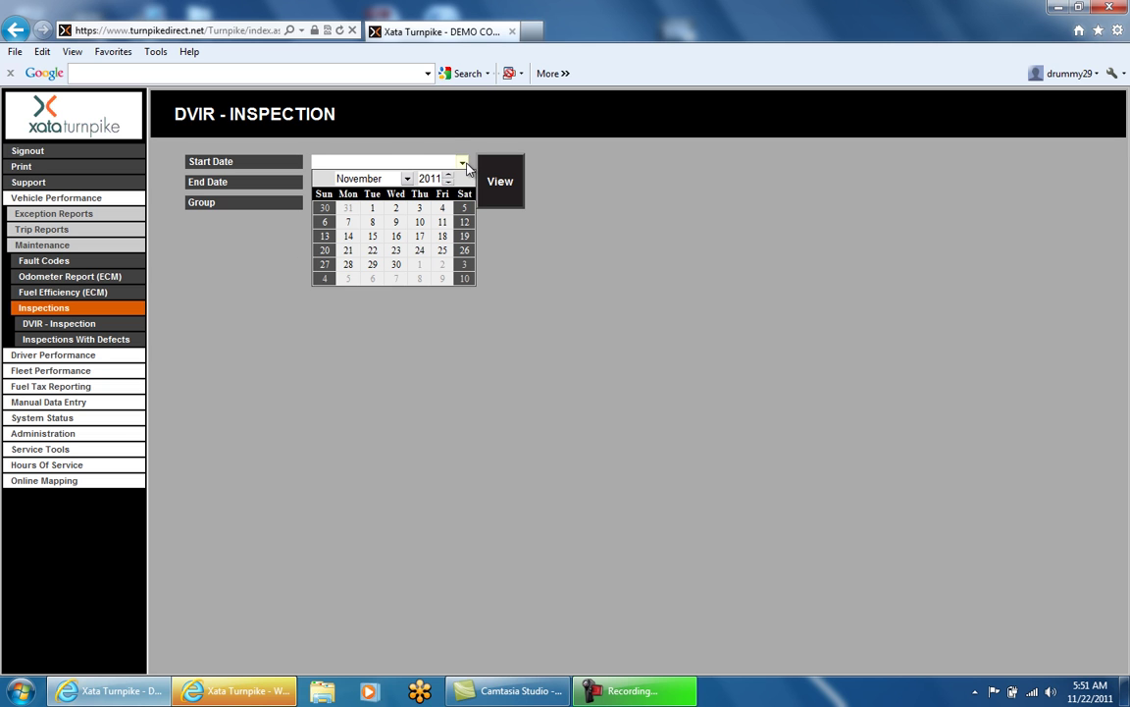
pyautogui.click(374, 219)
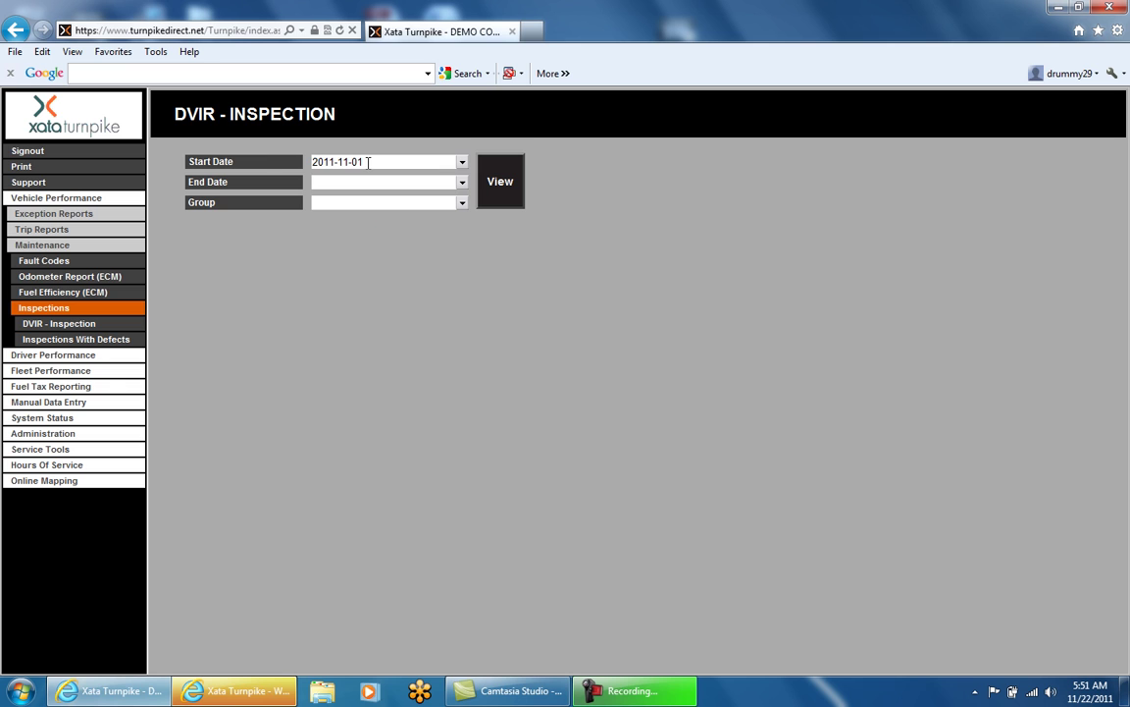
pyautogui.moveTo(368, 163); pyautogui.dragTo(312, 163)
pyautogui.press('BackSpace')
pyautogui.write('11nov')
pyautogui.press('Tab')
pyautogui.write('2011-10-22')
pyautogui.press('BackSpace')
pyautogui.press('BackSpace')
pyautogui.press('BackSpace')
pyautogui.press('BackSpace')
pyautogui.press('BackSpace')
pyautogui.press('BackSpace')
pyautogui.press('BackSpace')
pyautogui.press('BackSpace')
pyautogui.press('BackSpace')
pyautogui.press('BackSpace')
pyautogui.write('2011-11-21')
# Choose the Barcoding group and generate the DVIR inspection list.
pyautogui.click(434, 200)
pyautogui.write('Barcoding')
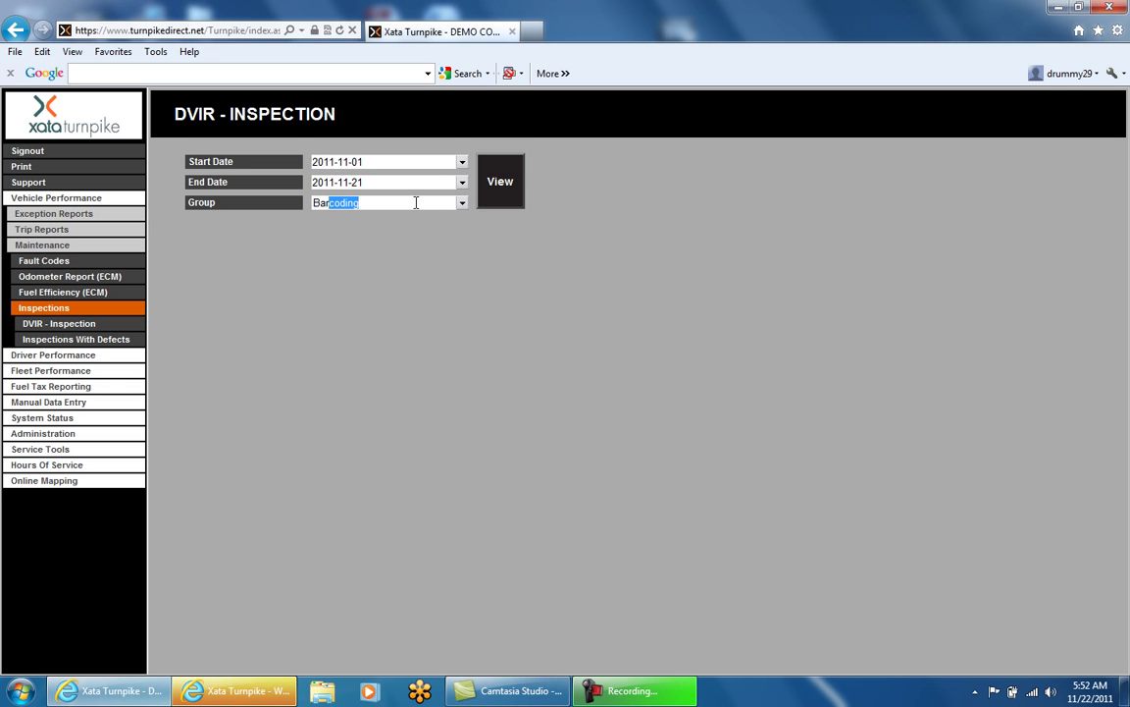
pyautogui.click(416, 202)
pyautogui.click(510, 193)
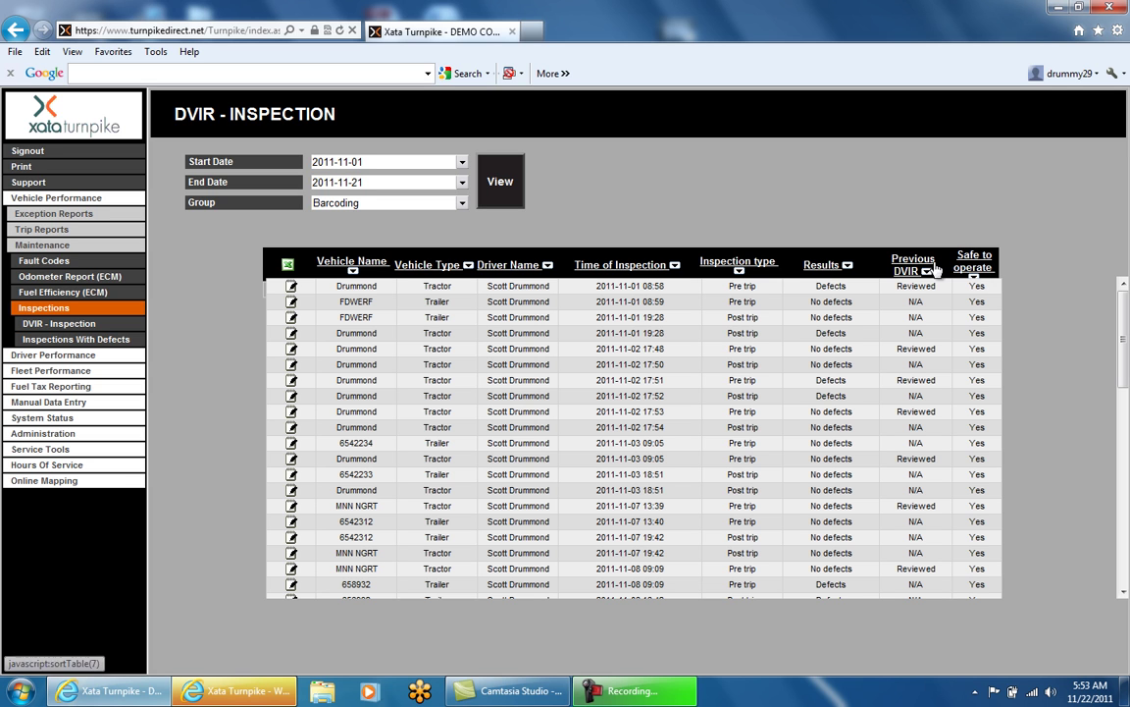
pyautogui.click(292, 288)
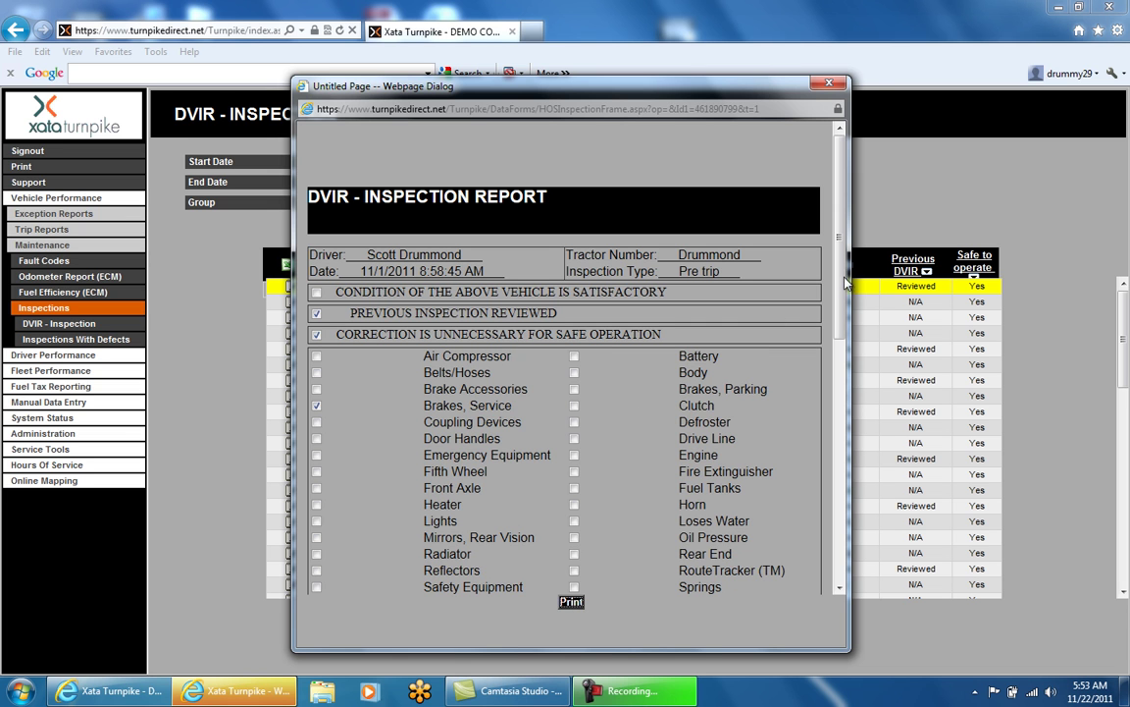
pyautogui.scroll(-10, 756, 281)
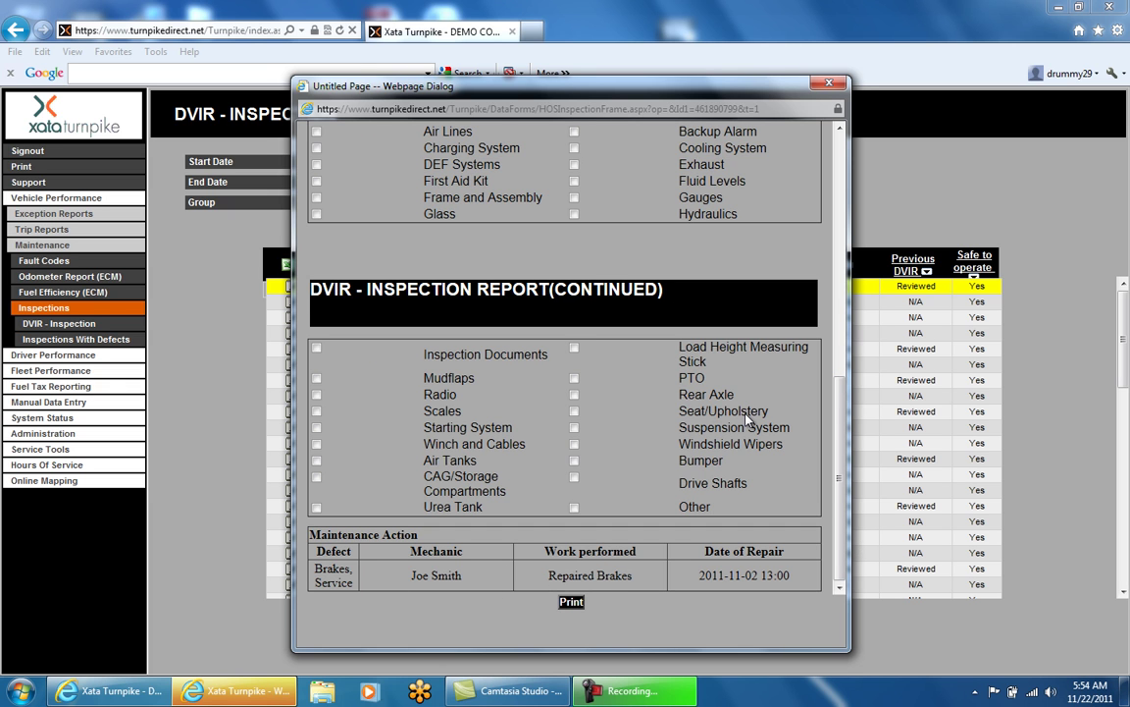
pyautogui.click(830, 85)
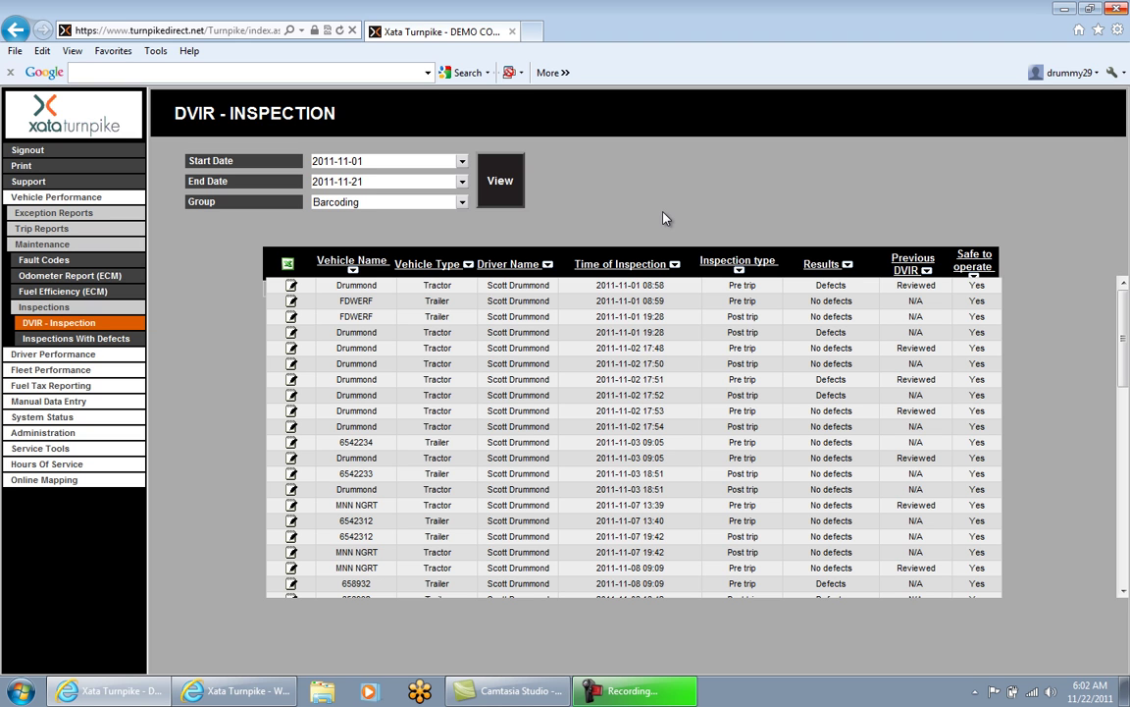
# Generate the Inspections With Defects report from 2011-11-01 to 2011-11-21 for the Barcoding group.
pyautogui.click(76, 339)
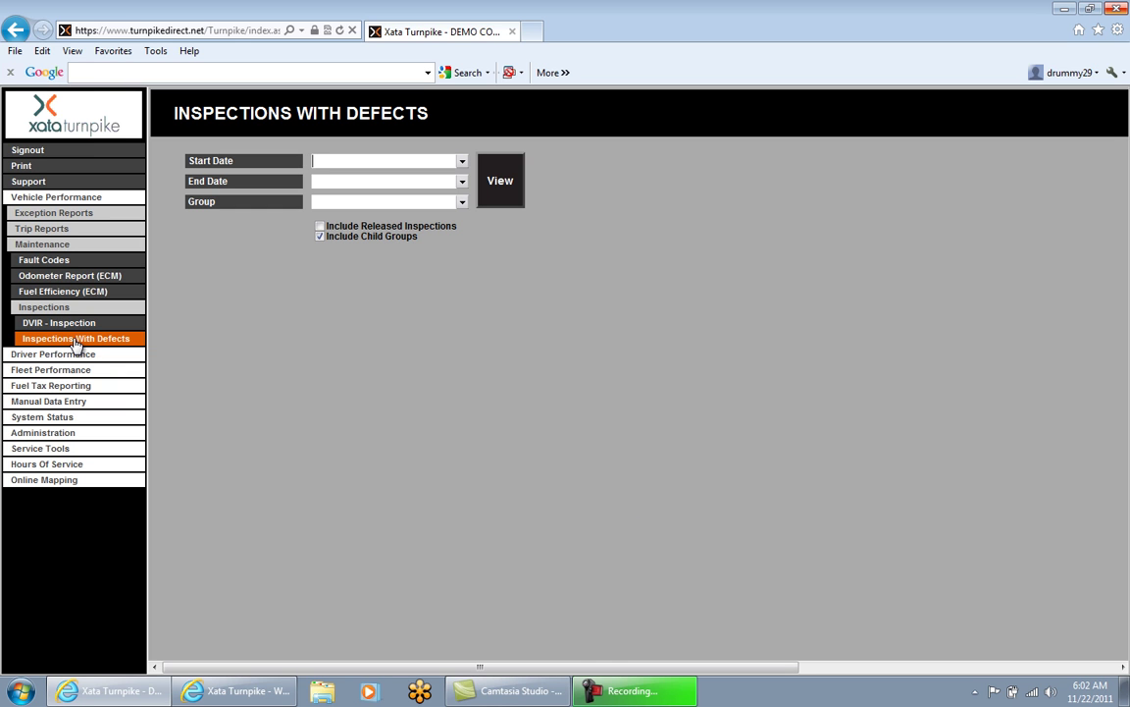
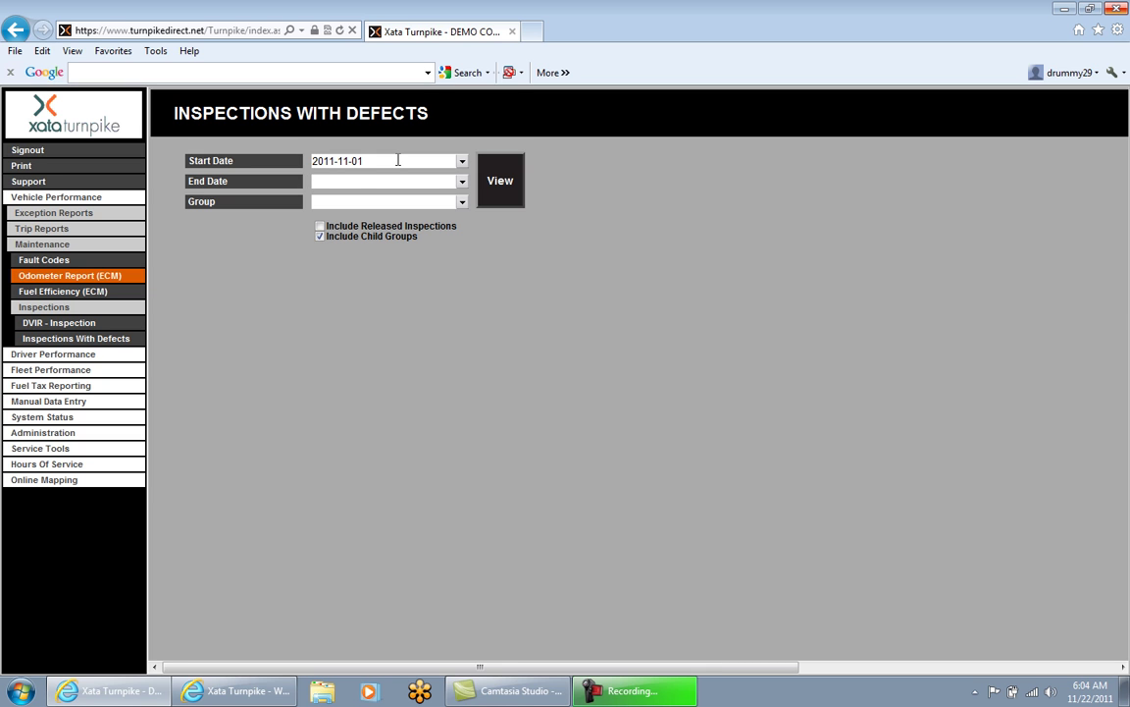
pyautogui.write('2011-11-21')
pyautogui.click(416, 203)
pyautogui.write('Barcoding')
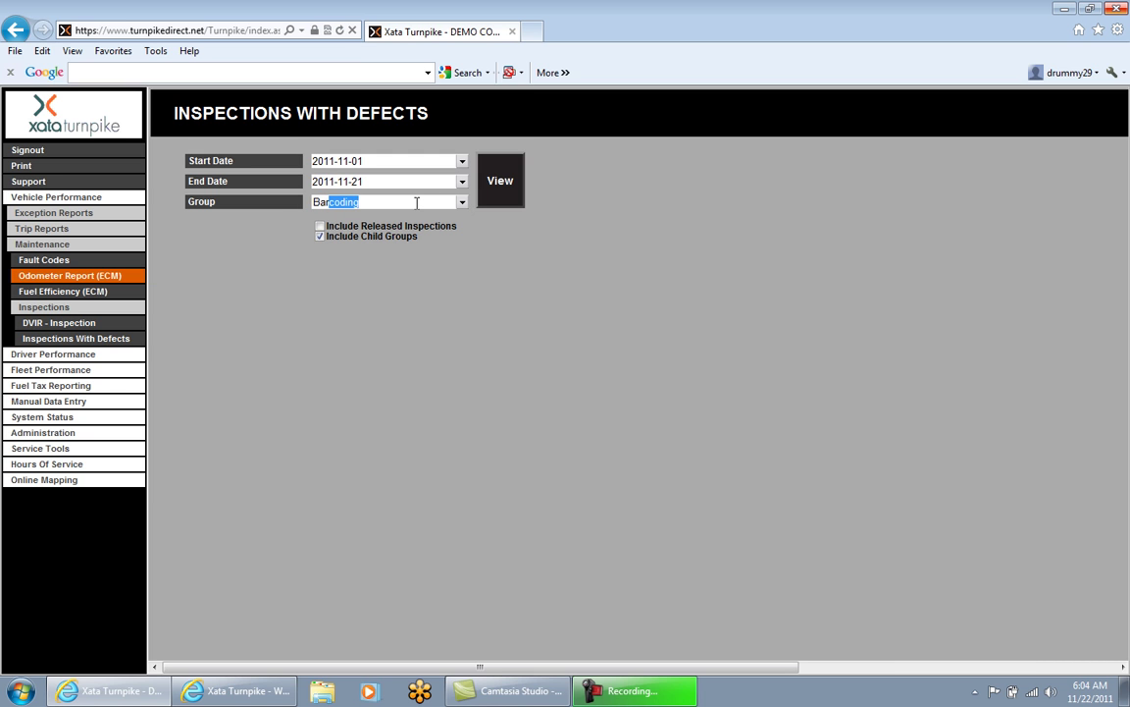
pyautogui.click(480, 254)
pyautogui.click(497, 185)
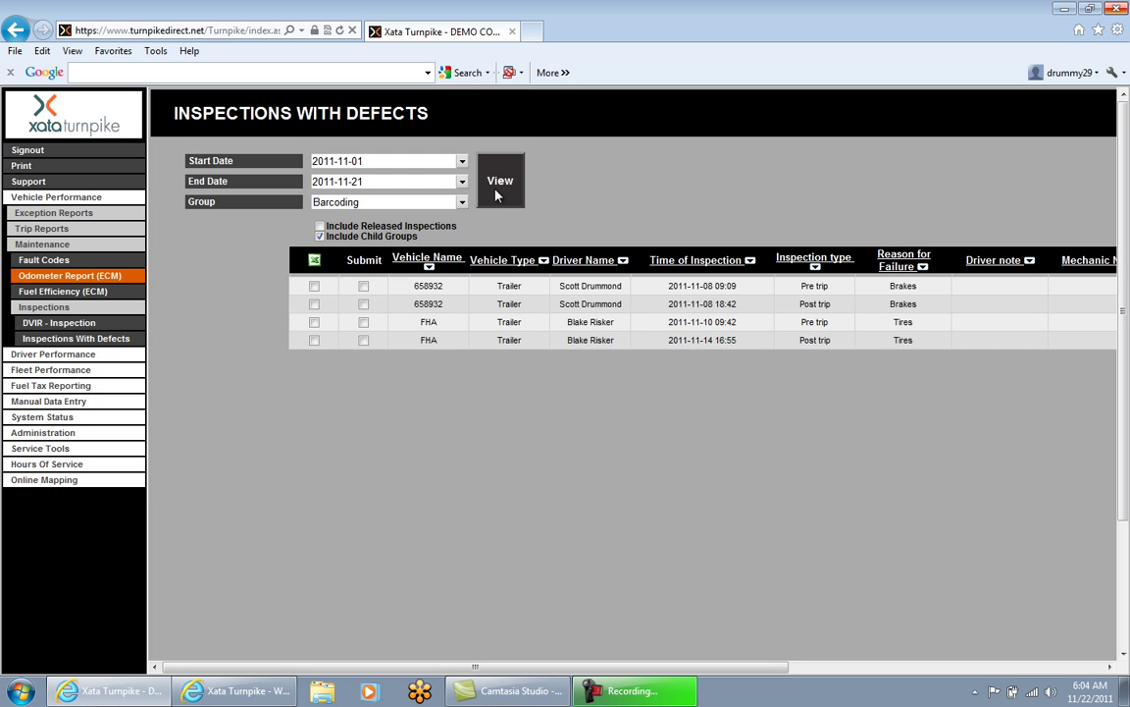
# Examine the defect list's columns, including driver note, mechanic name, work performed and time of repair.
pyautogui.click(314, 263)
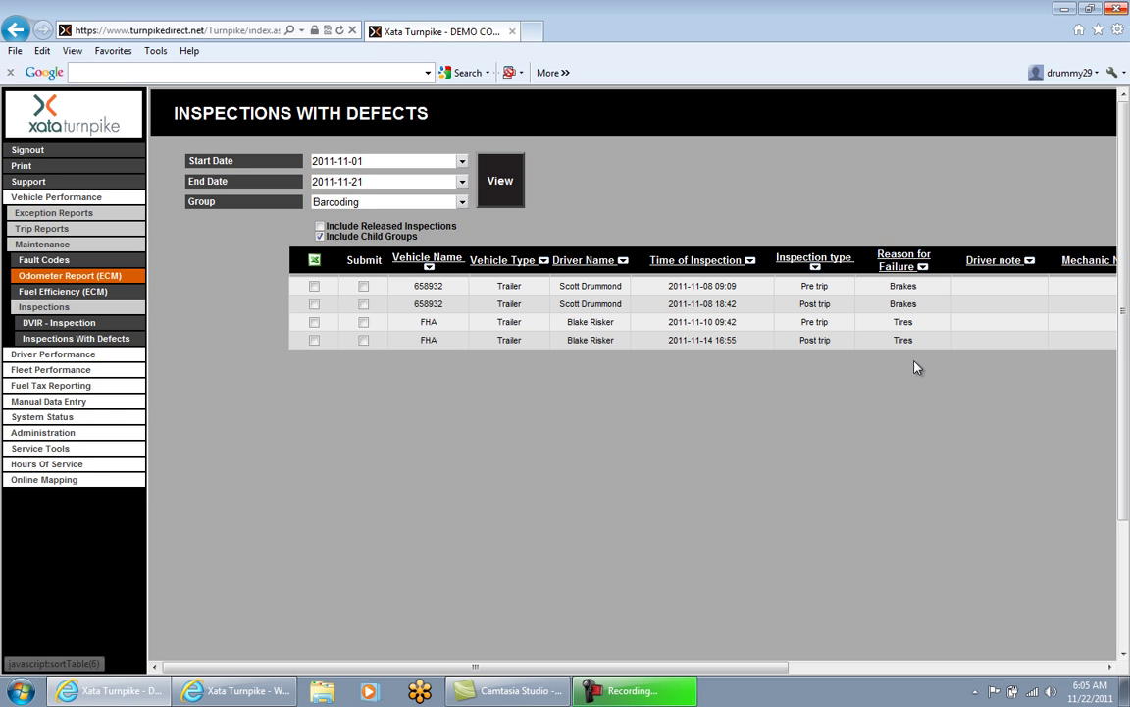
pyautogui.moveTo(714, 673); pyautogui.dragTo(988, 670)
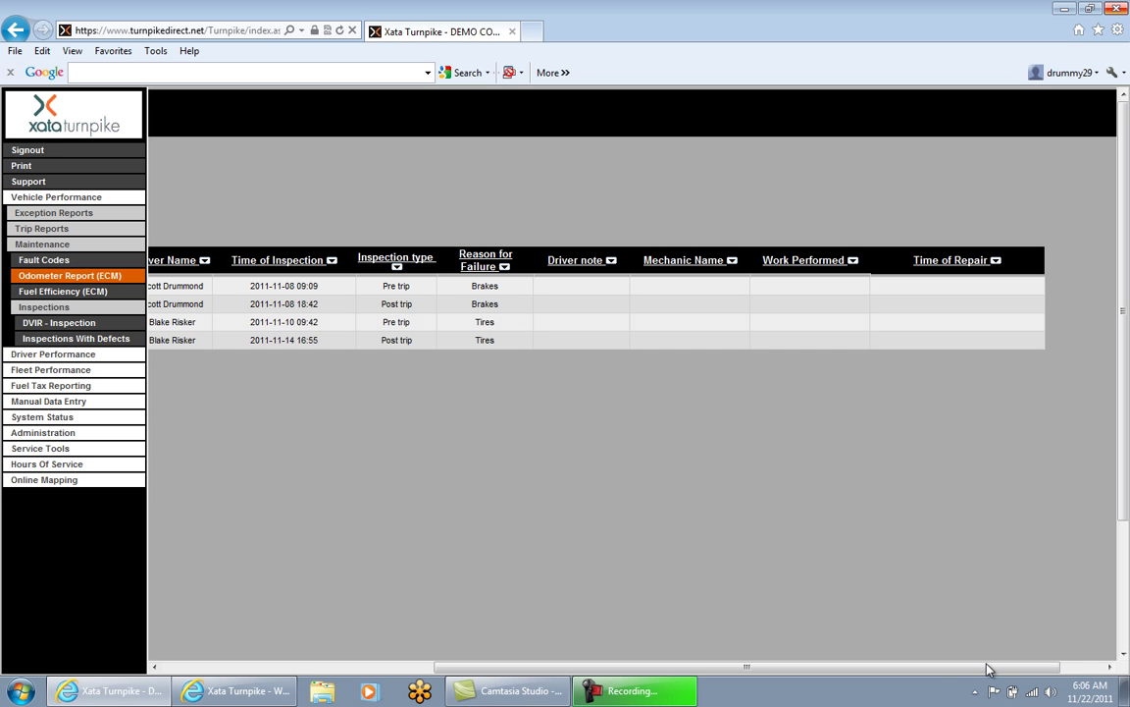
pyautogui.moveTo(989, 669); pyautogui.dragTo(603, 610)
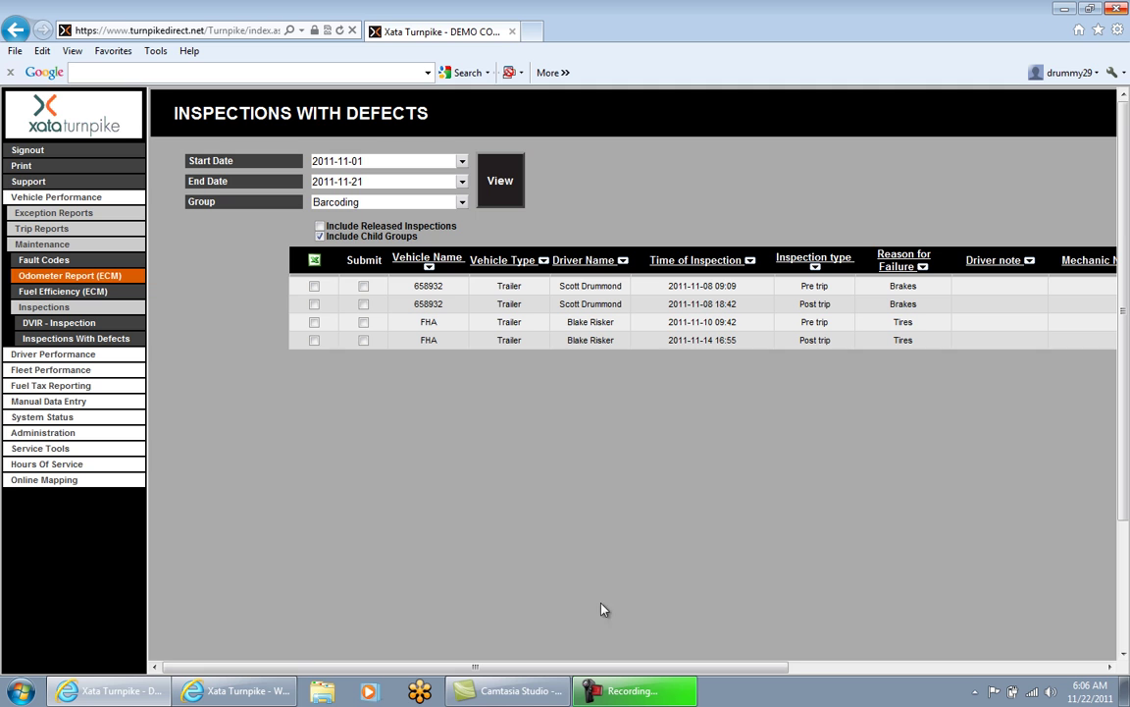
pyautogui.click(313, 288)
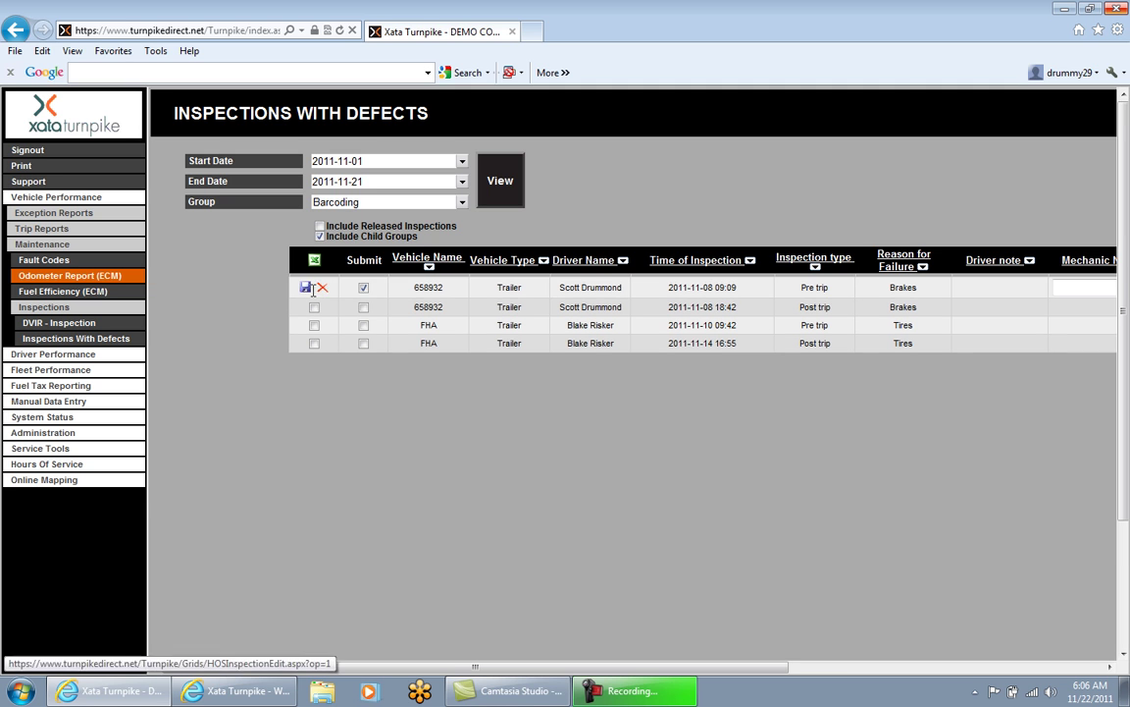
pyautogui.moveTo(546, 670); pyautogui.dragTo(870, 665)
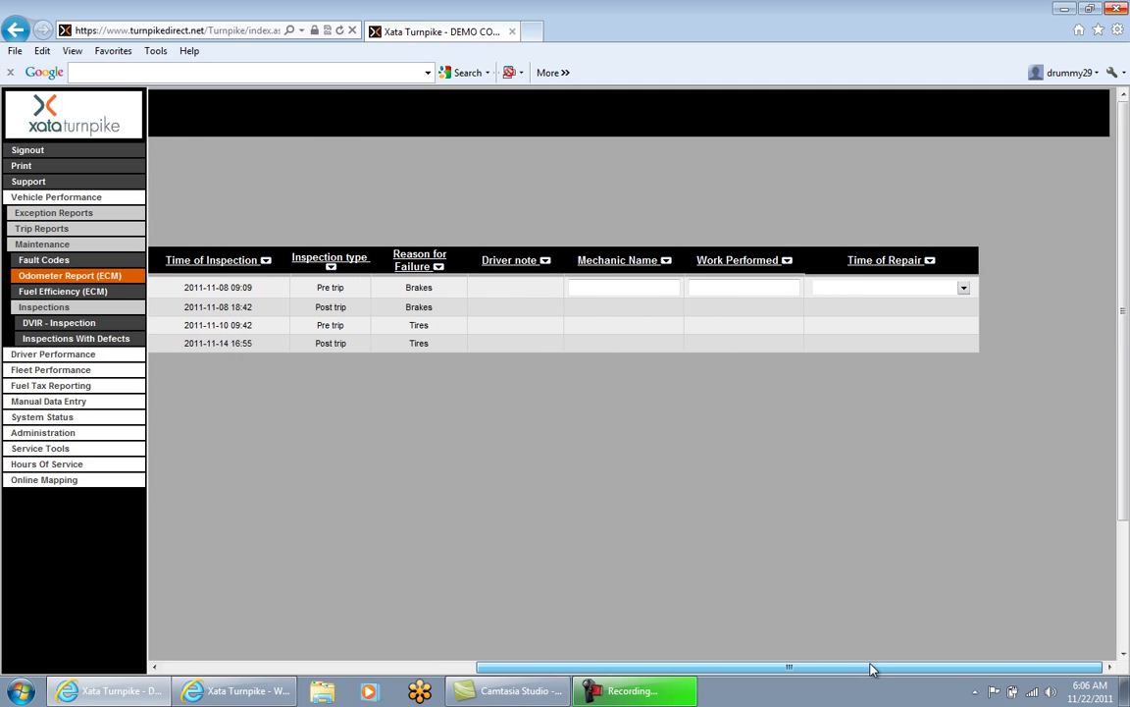
pyautogui.click(598, 287)
pyautogui.write('joe smith')
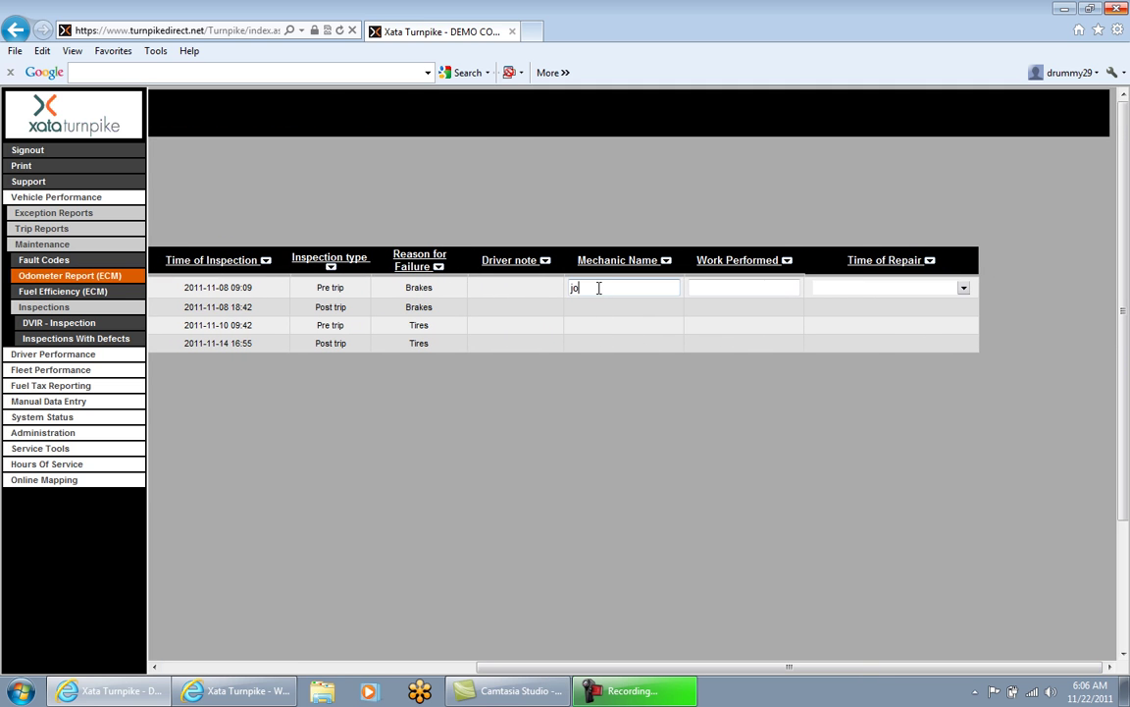
pyautogui.press('Tab')
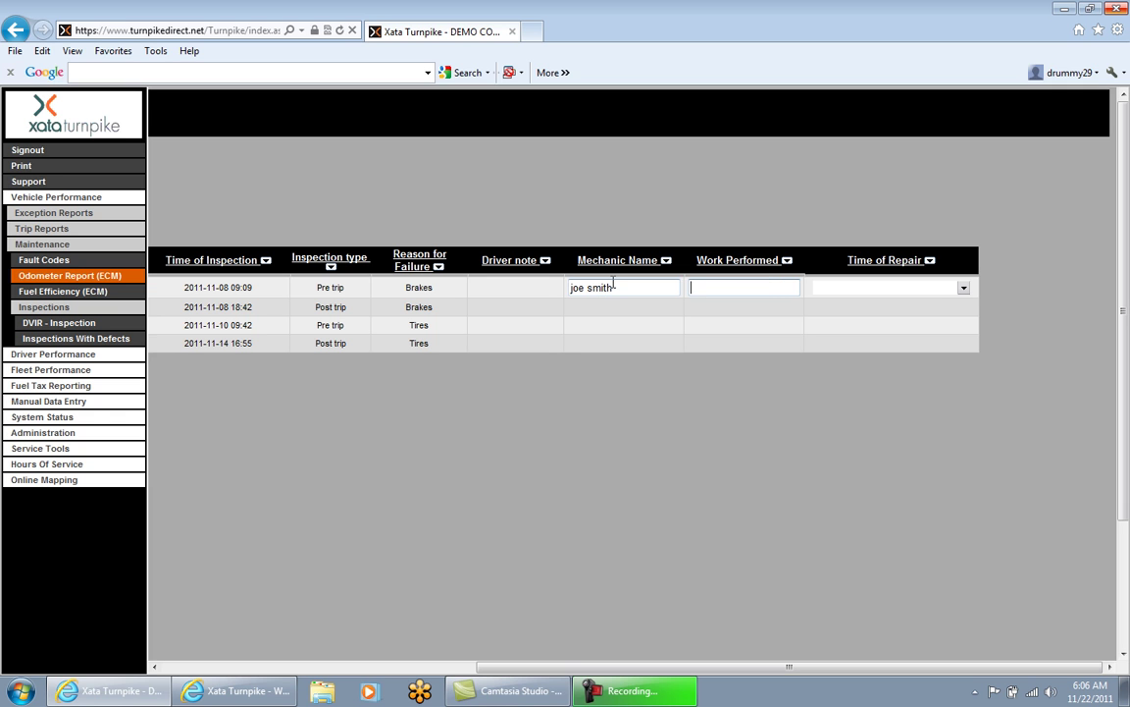
pyautogui.write('repaired brakes')
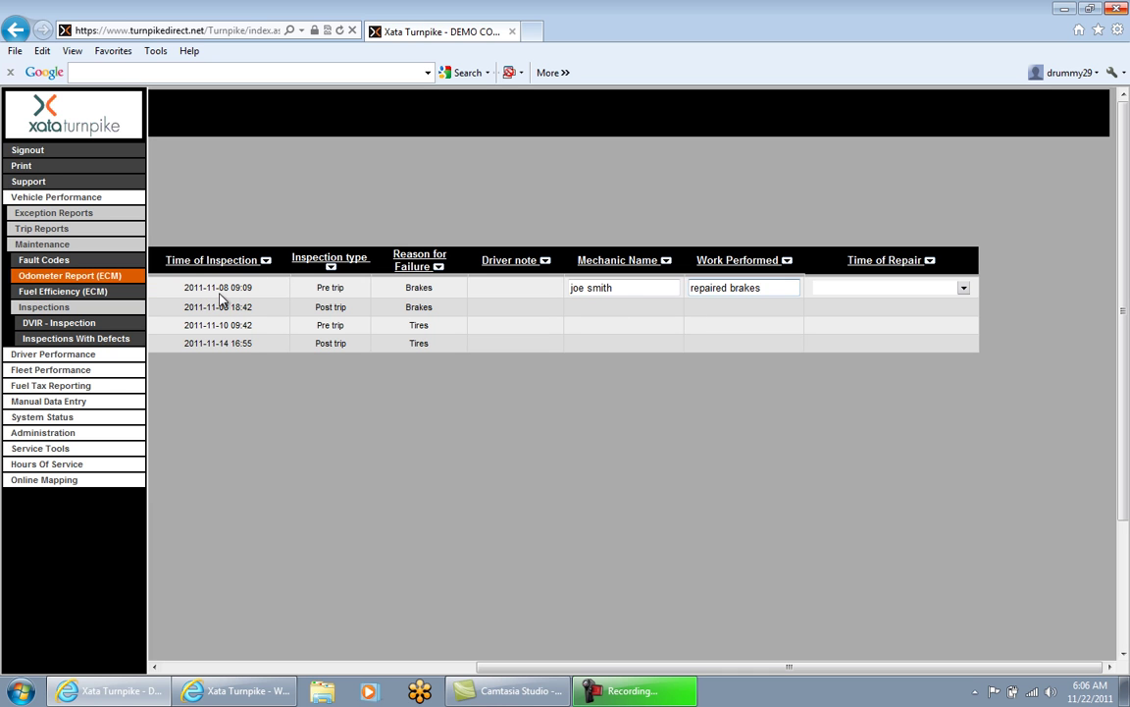
pyautogui.click(963, 287)
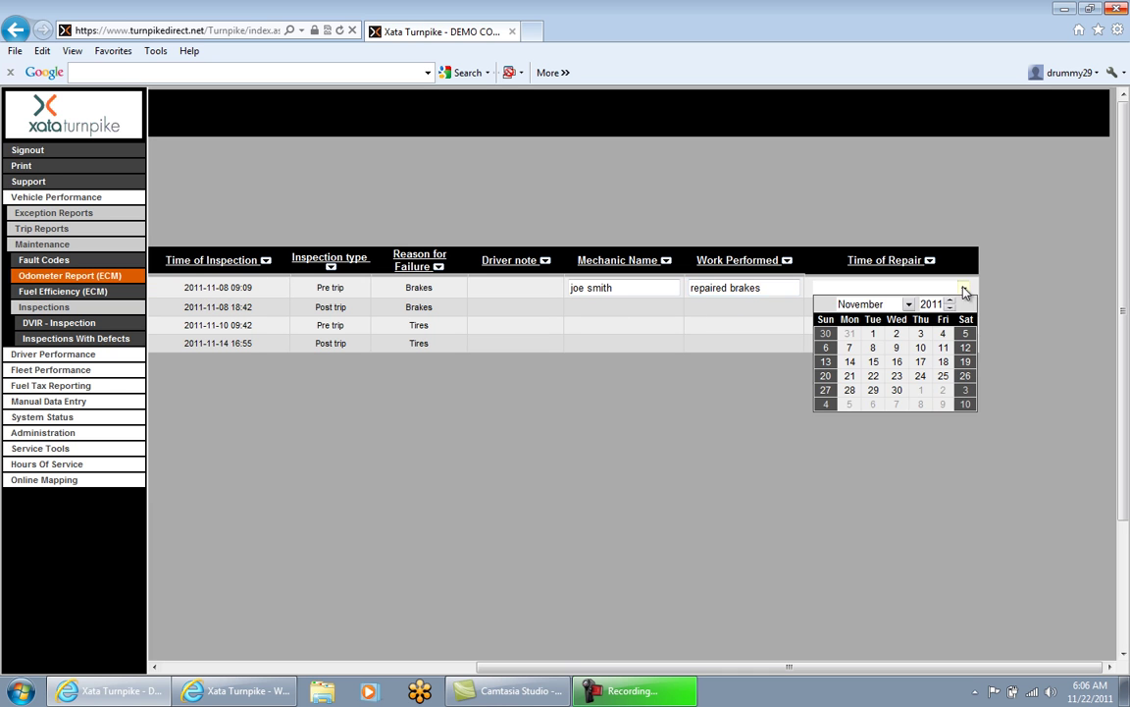
pyautogui.click(896, 347)
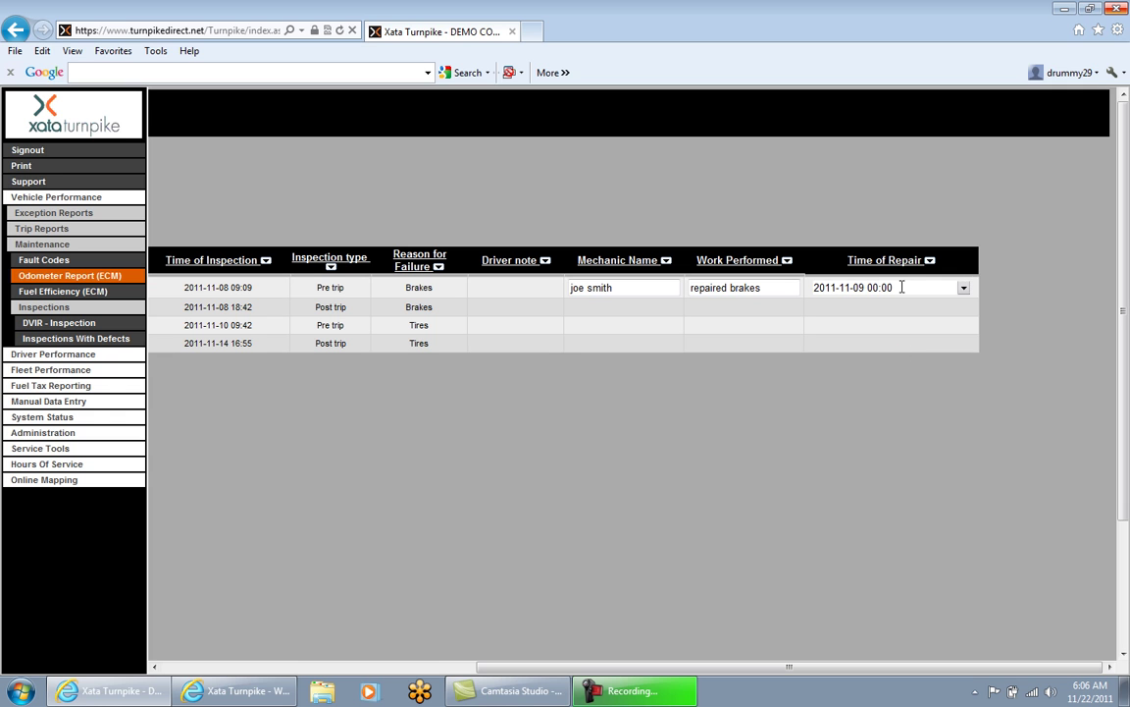
pyautogui.click(882, 288)
pyautogui.press('BackSpace')
pyautogui.press('BackSpace')
pyautogui.write('13')
pyautogui.moveTo(613, 676); pyautogui.dragTo(310, 633)
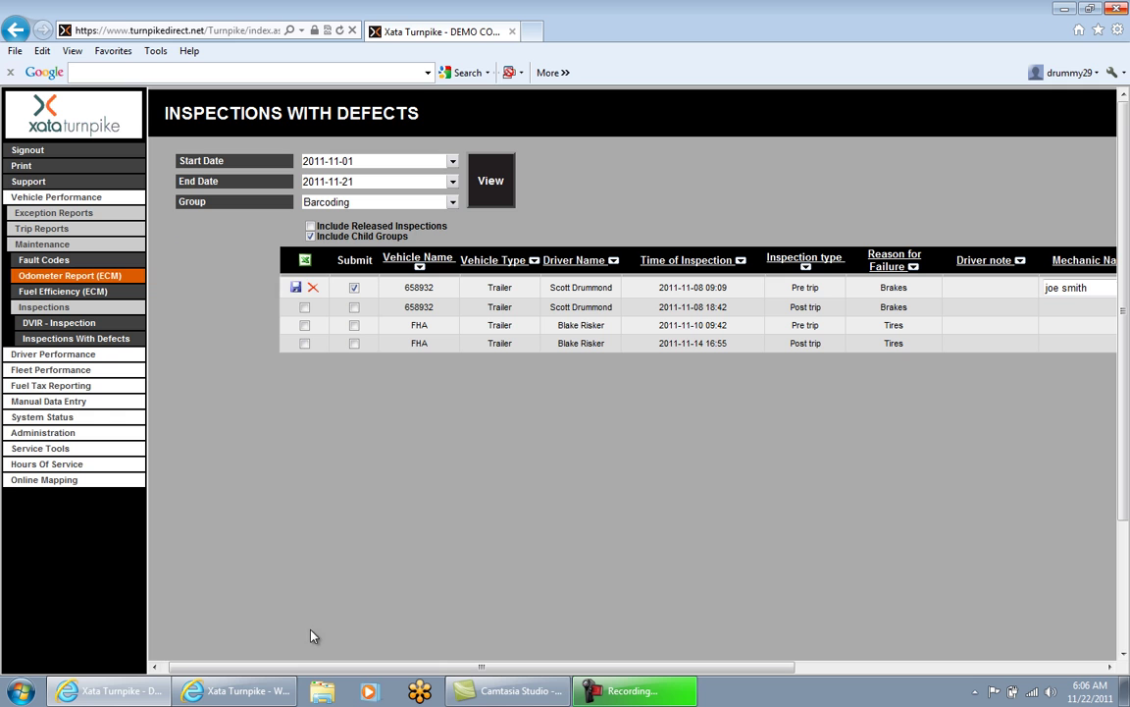
pyautogui.click(296, 289)
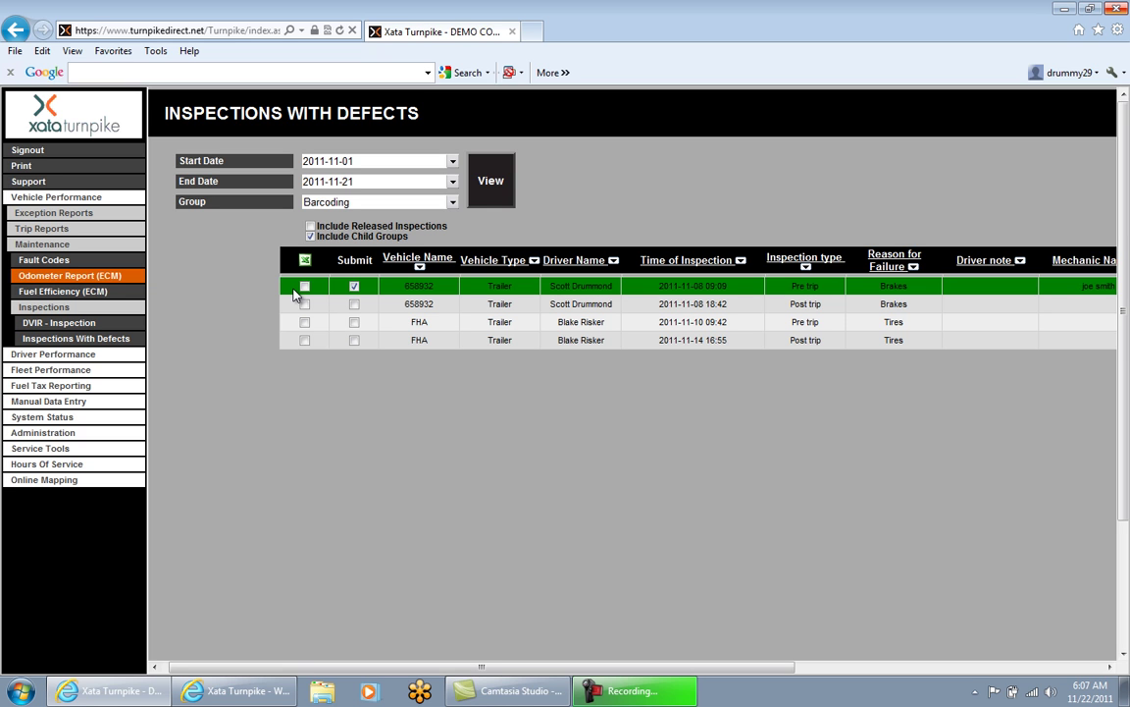
# Refresh the defect list, regenerate it with released inspections included, and review the repair details.
pyautogui.click(499, 199)
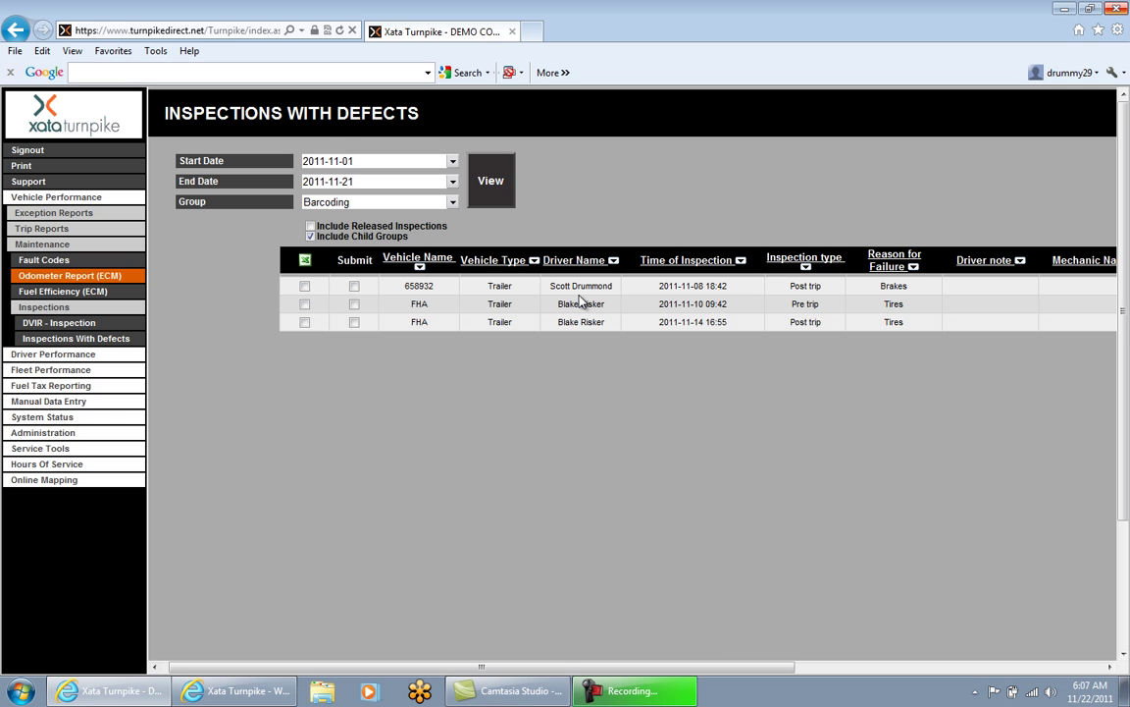
pyautogui.click(310, 227)
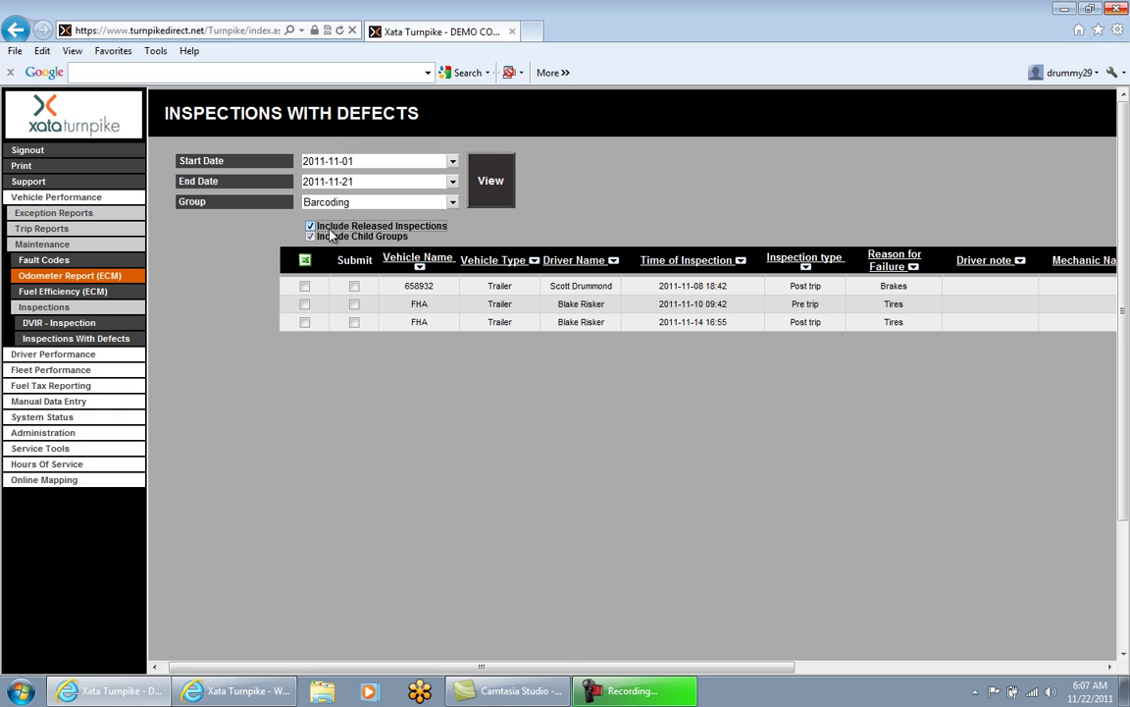
pyautogui.click(485, 188)
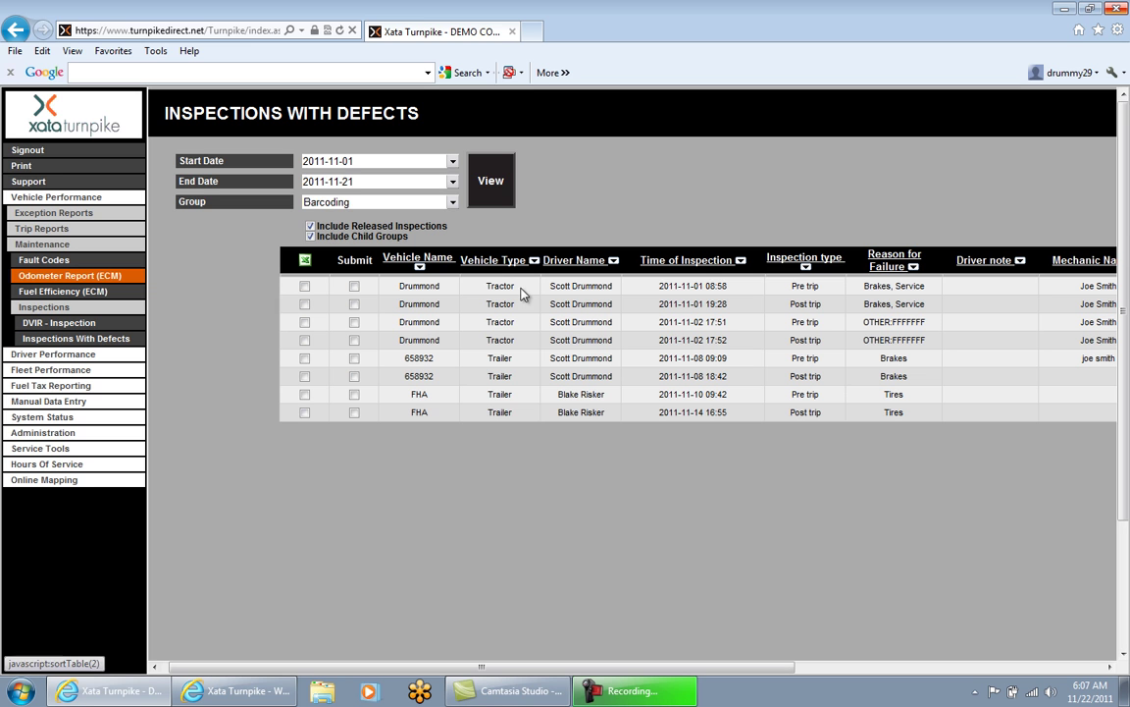
pyautogui.moveTo(589, 670); pyautogui.dragTo(897, 671)
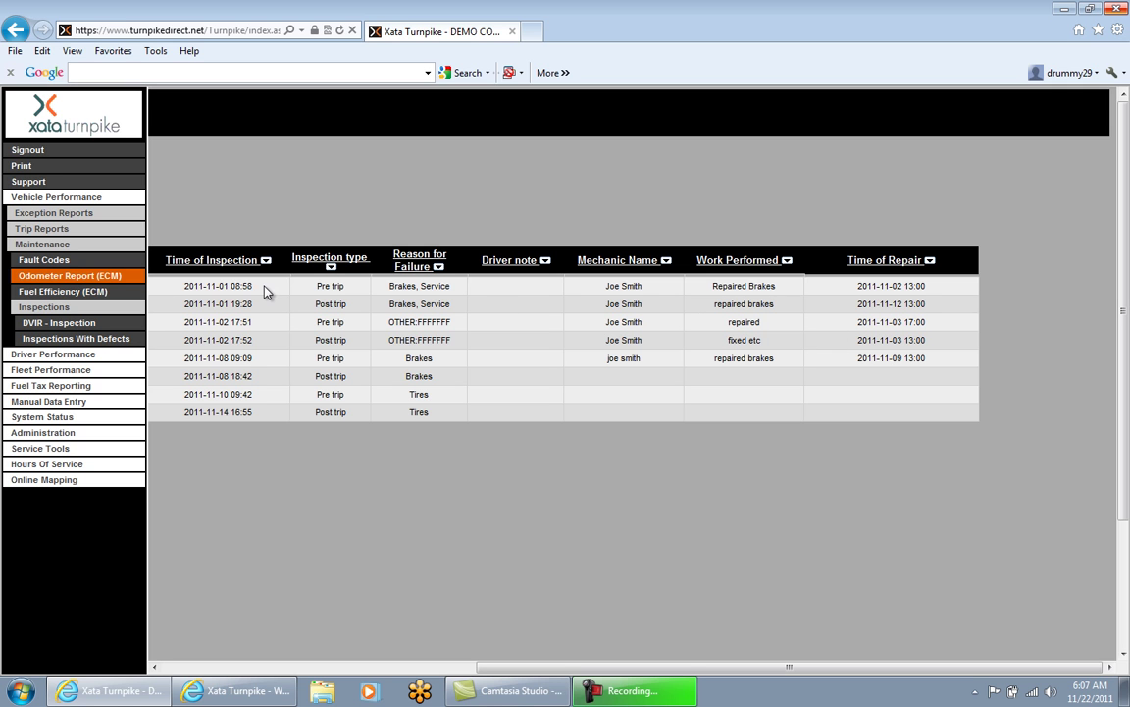
pyautogui.click(120, 338)
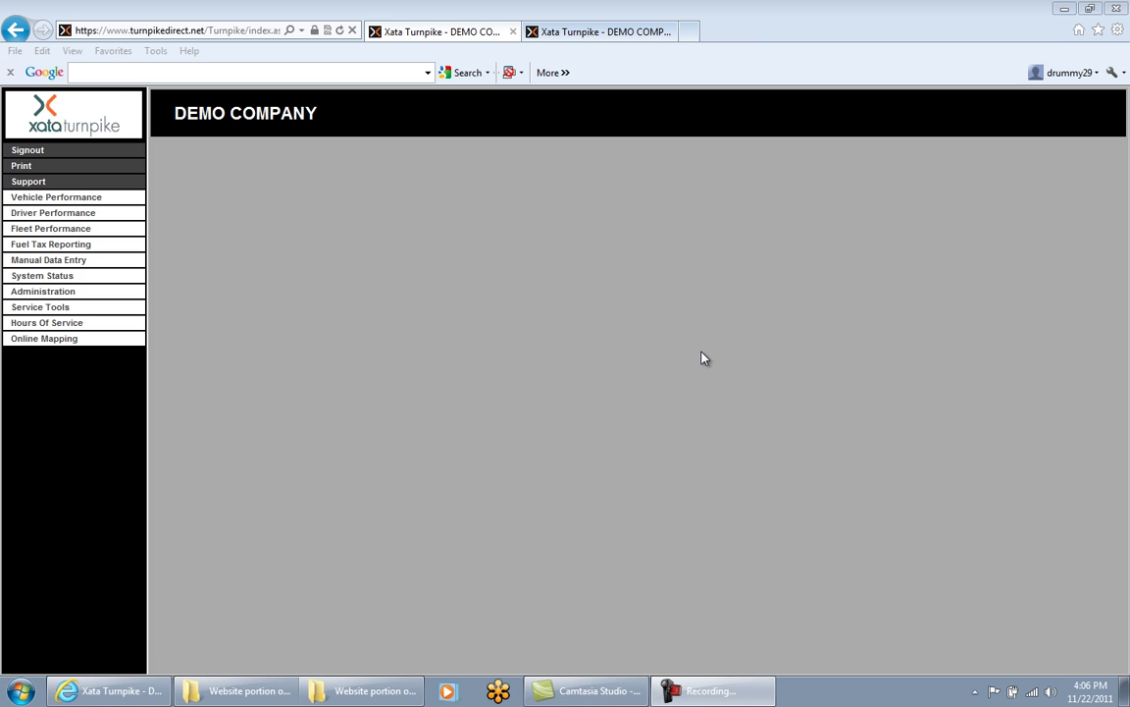
# Review the "How it Works" diagram in the other browser tab and return to the DEMO COMPANY page.
pyautogui.click(604, 37)
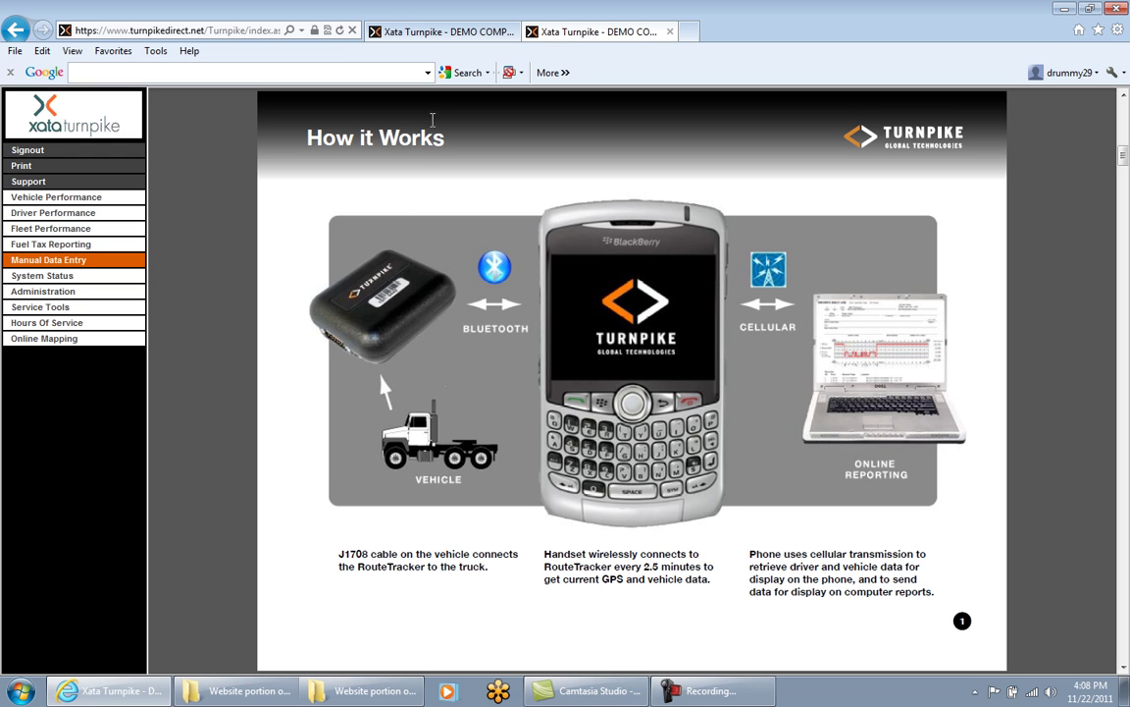
pyautogui.click(425, 34)
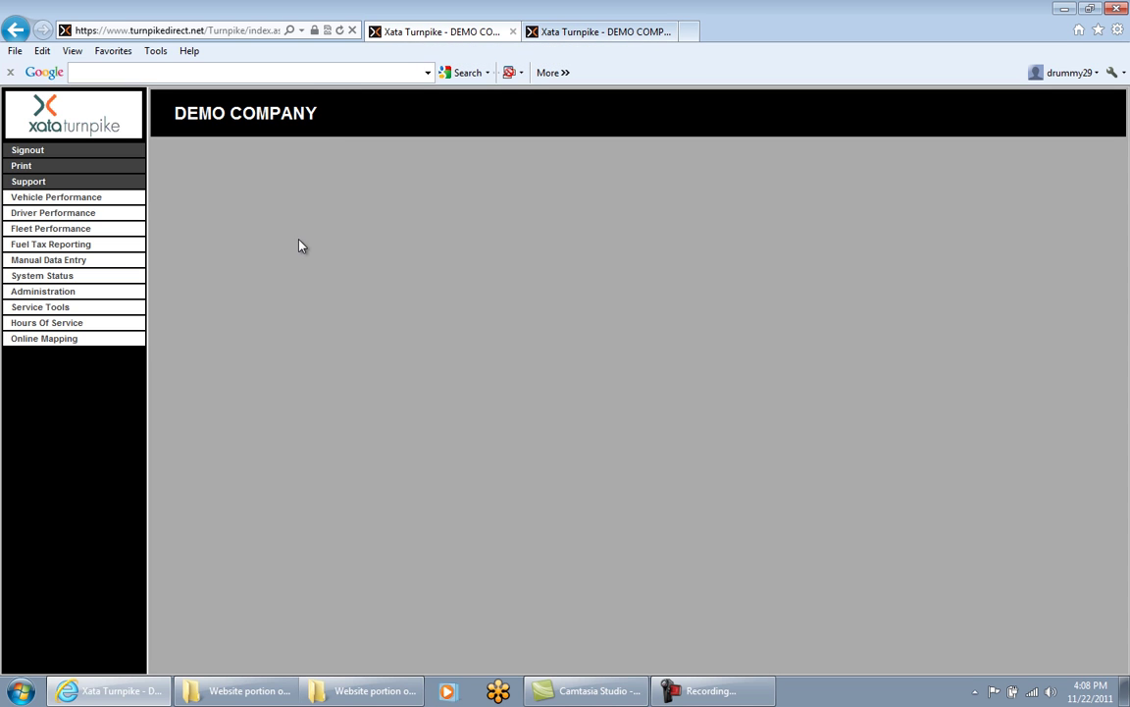
# Open the Mobile (Phone) Device Status page within the system status reports.
pyautogui.click(54, 278)
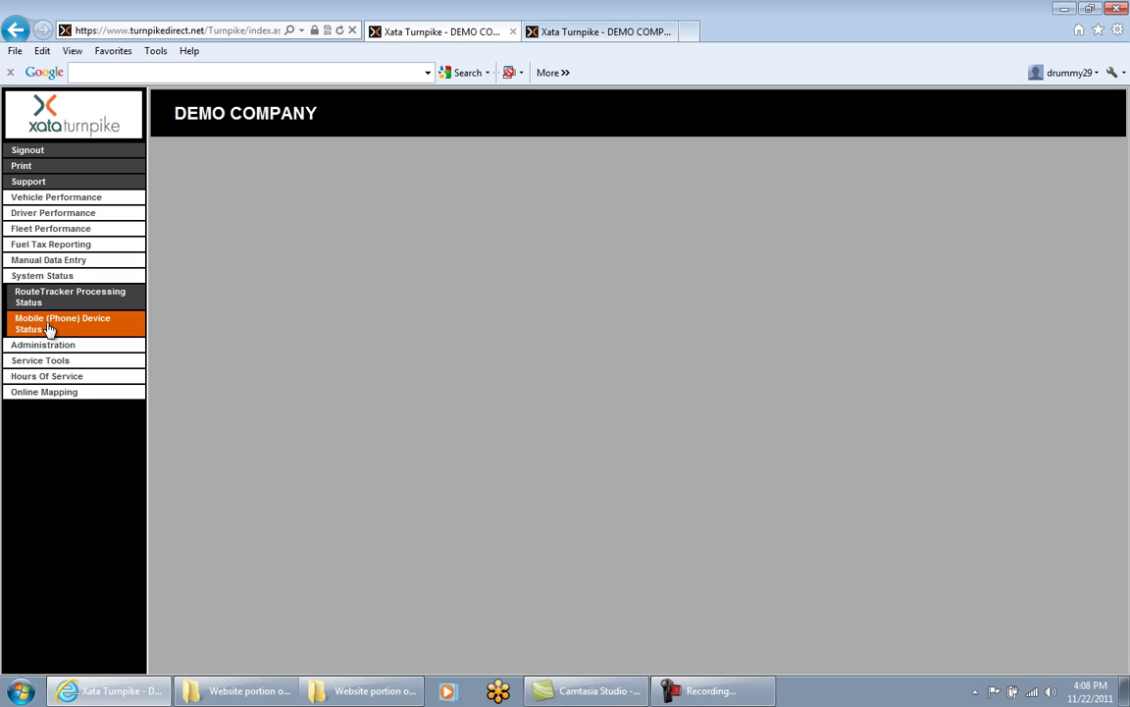
pyautogui.click(49, 329)
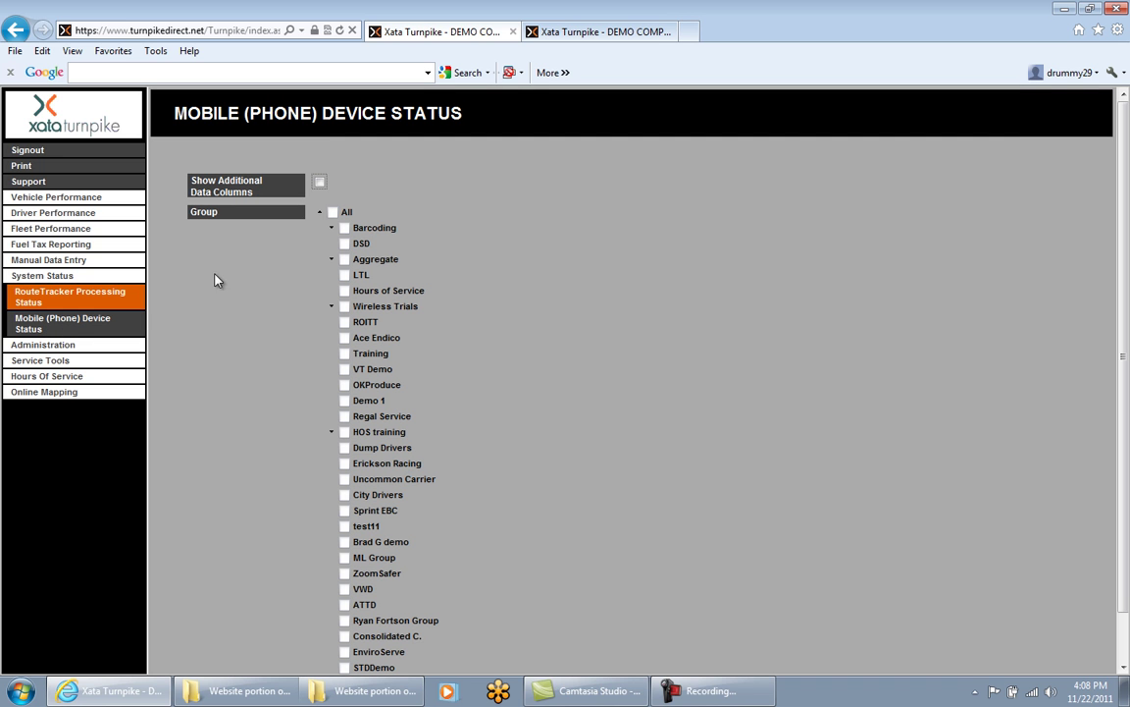
# Generate the Mobile (Phone) Device Status report for the Barcoding group.
pyautogui.click(344, 228)
pyautogui.scroll(-2, 595, 359)
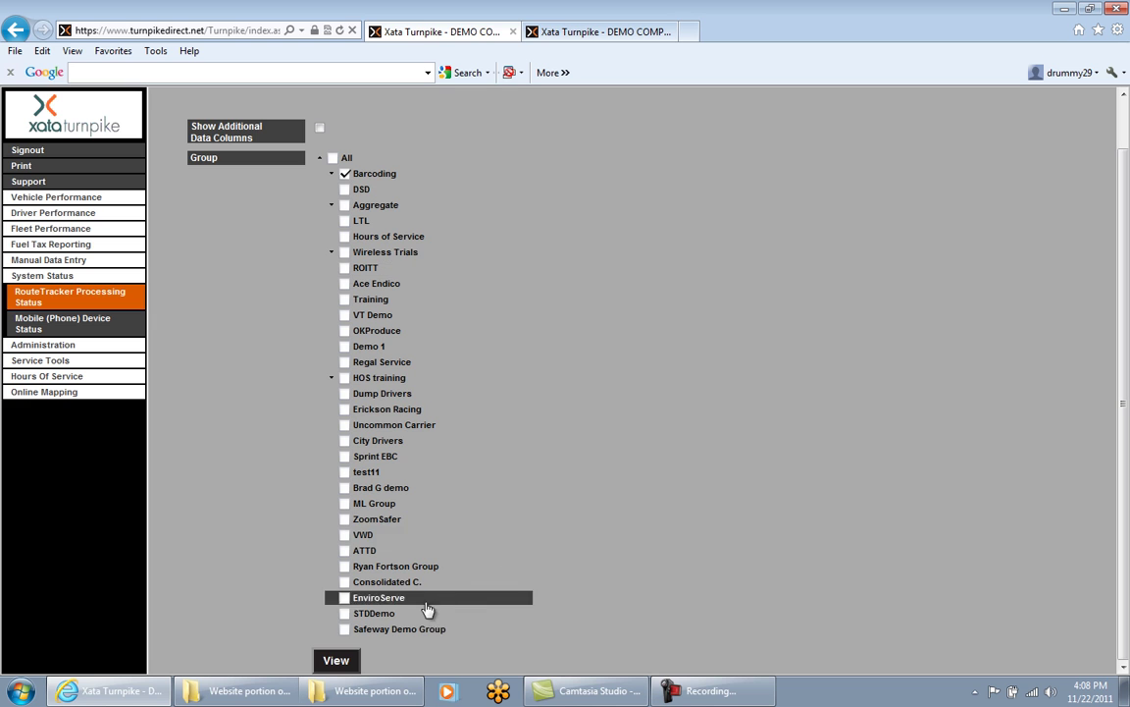
pyautogui.click(336, 661)
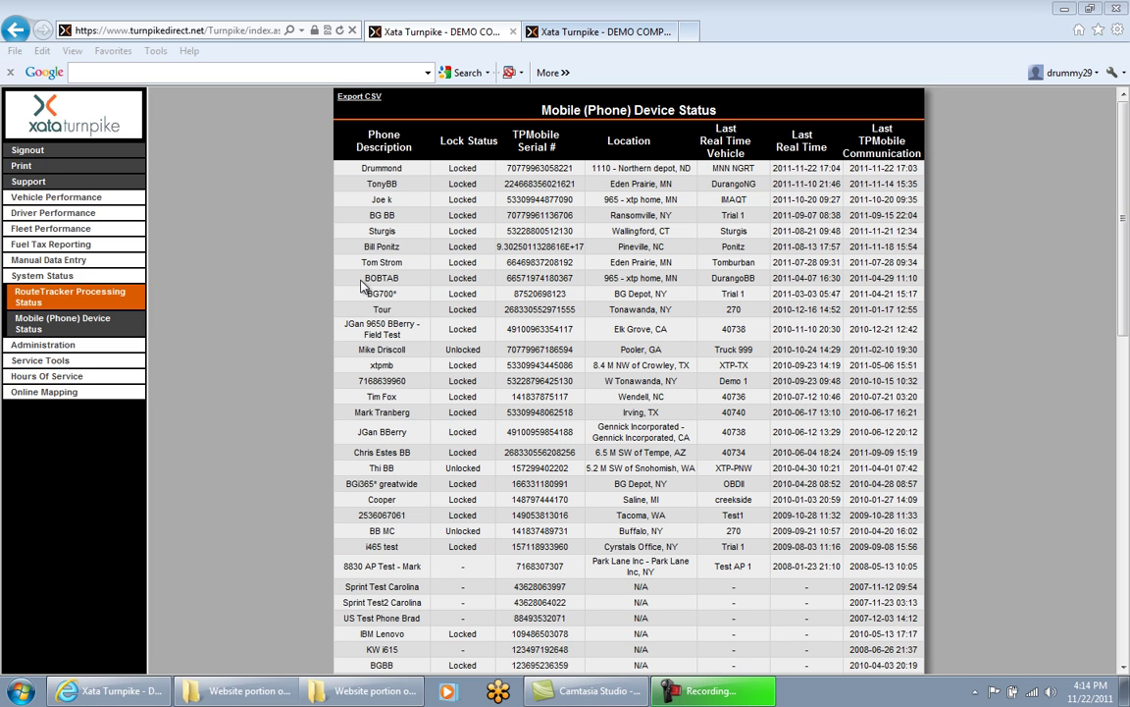
# Open RouteTracker Processing Status and generate its report for the Barcoding group.
pyautogui.click(87, 299)
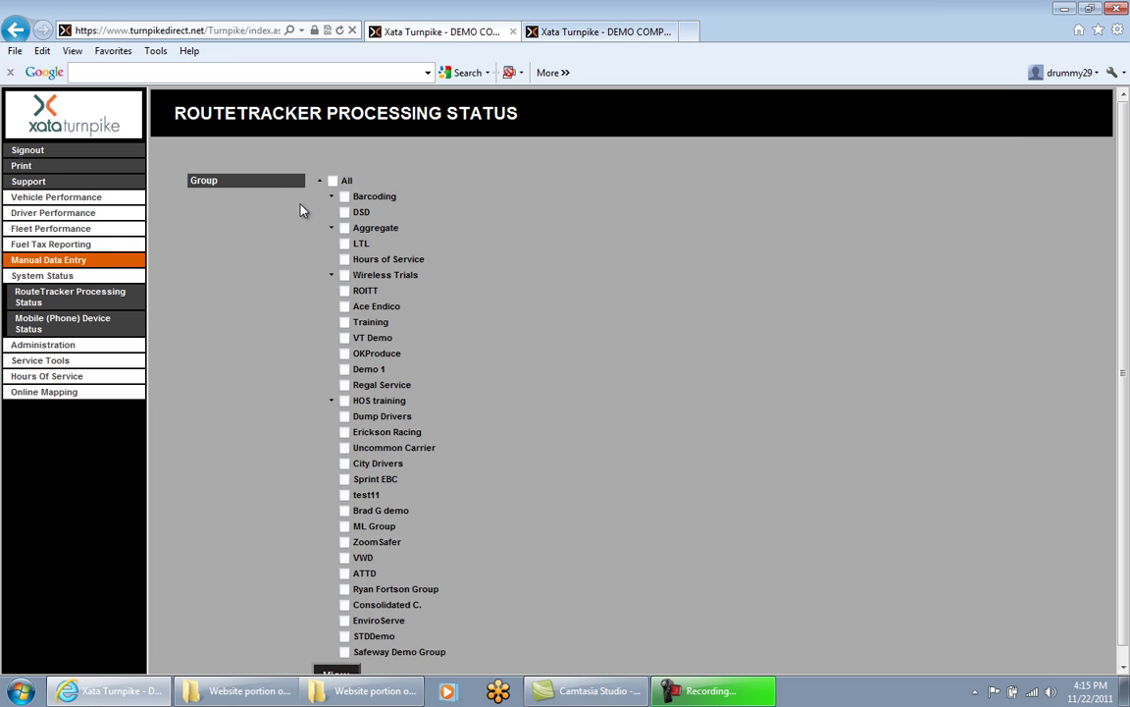
pyautogui.click(344, 197)
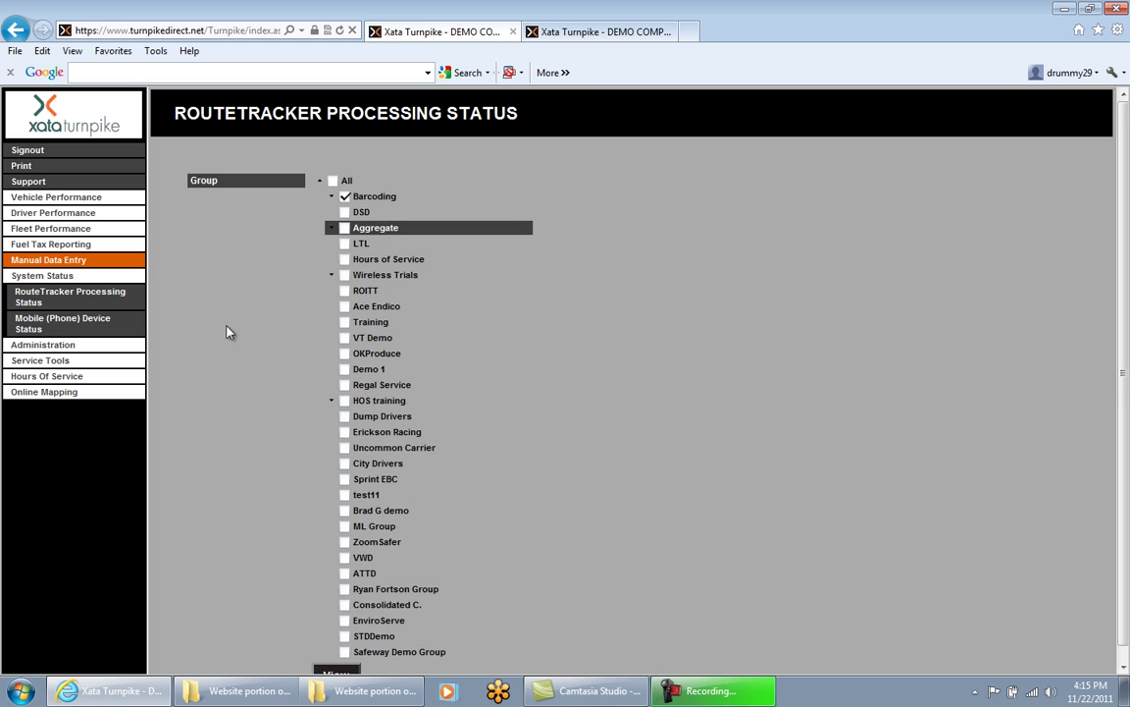
pyautogui.scroll(-1, 226, 333)
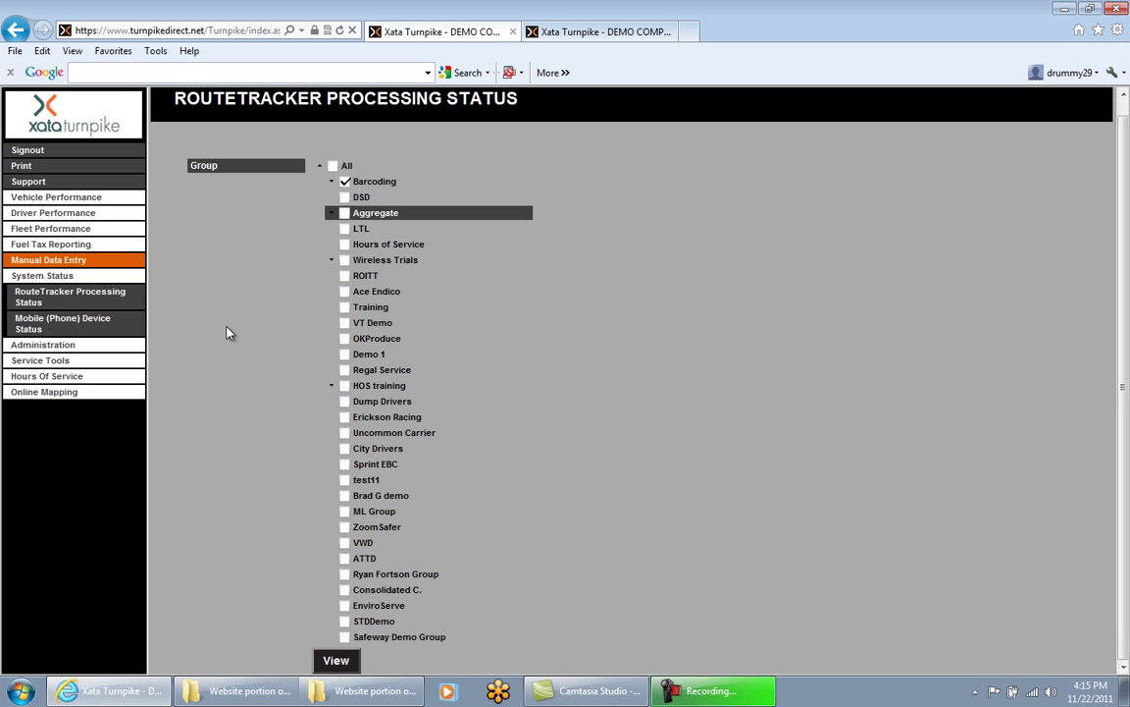
pyautogui.click(339, 660)
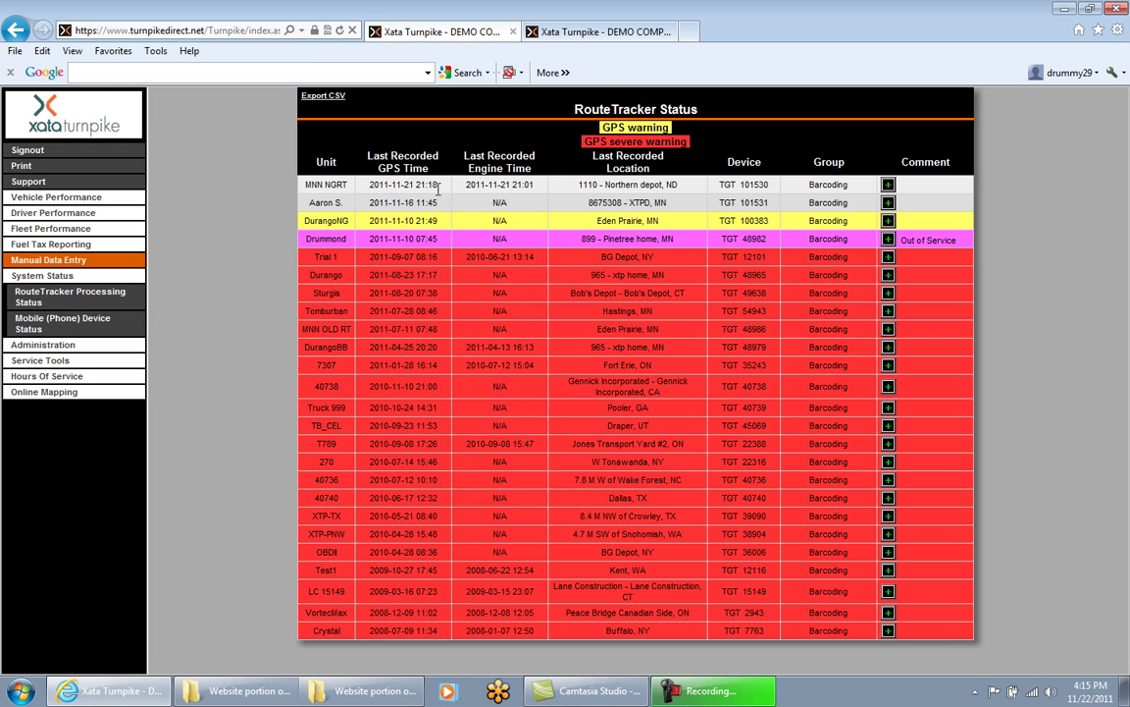
# Compare the last recorded GPS time with the last recorded engine time for units MNN NGRT and Trial 1.
pyautogui.click(83, 201)
pyautogui.moveTo(439, 185); pyautogui.dragTo(410, 196)
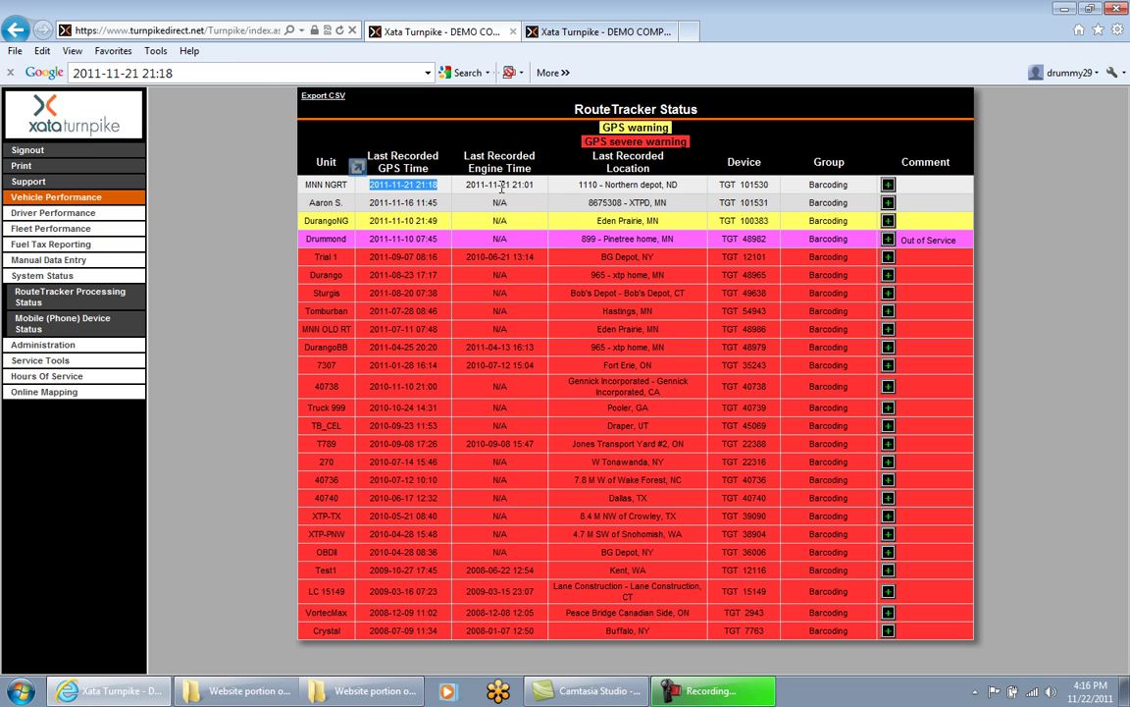
pyautogui.moveTo(536, 187); pyautogui.dragTo(478, 192)
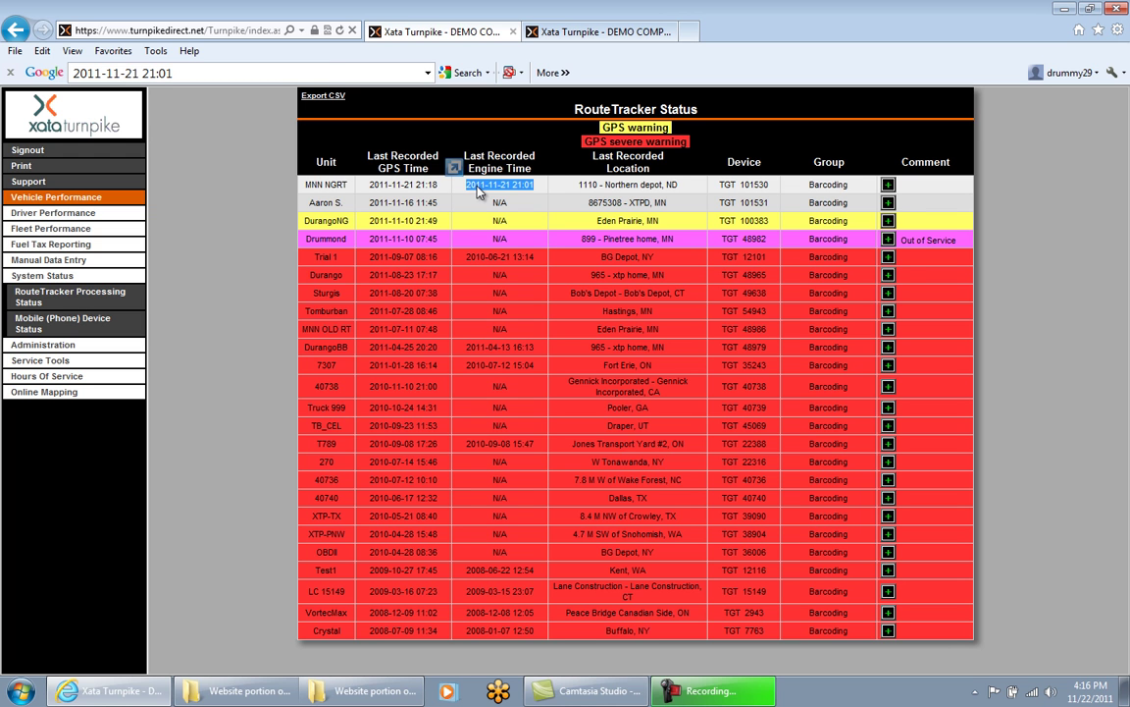
pyautogui.click(478, 209)
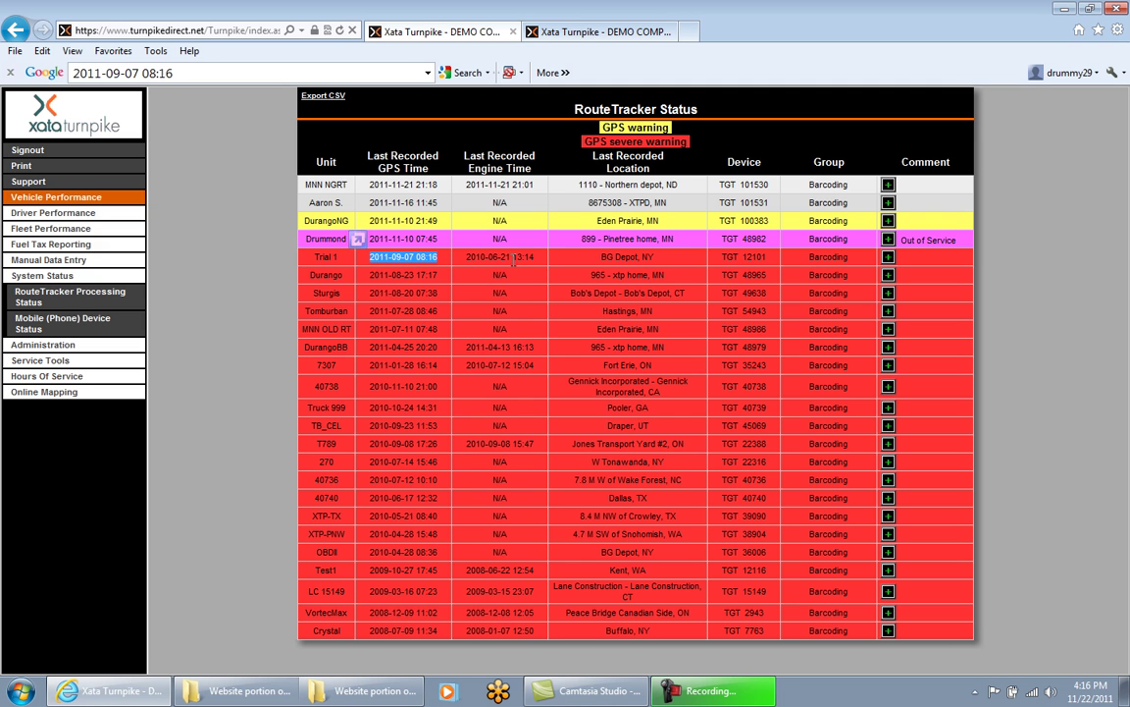
pyautogui.tripleClick(469, 256)
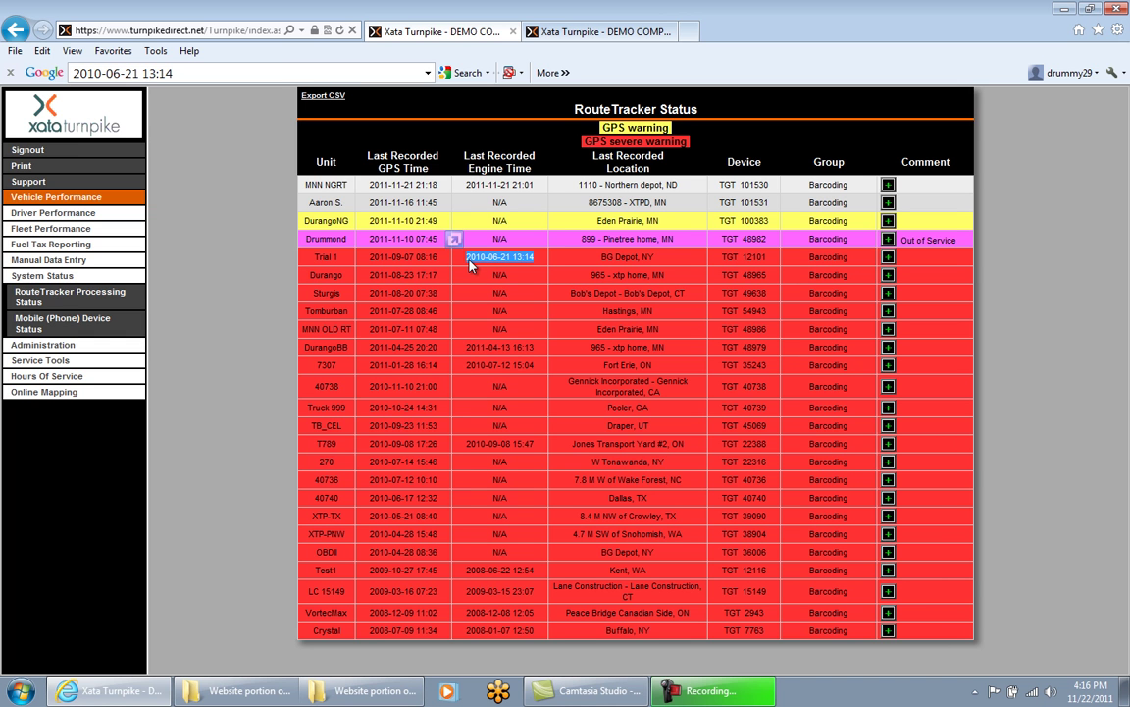
pyautogui.click(463, 271)
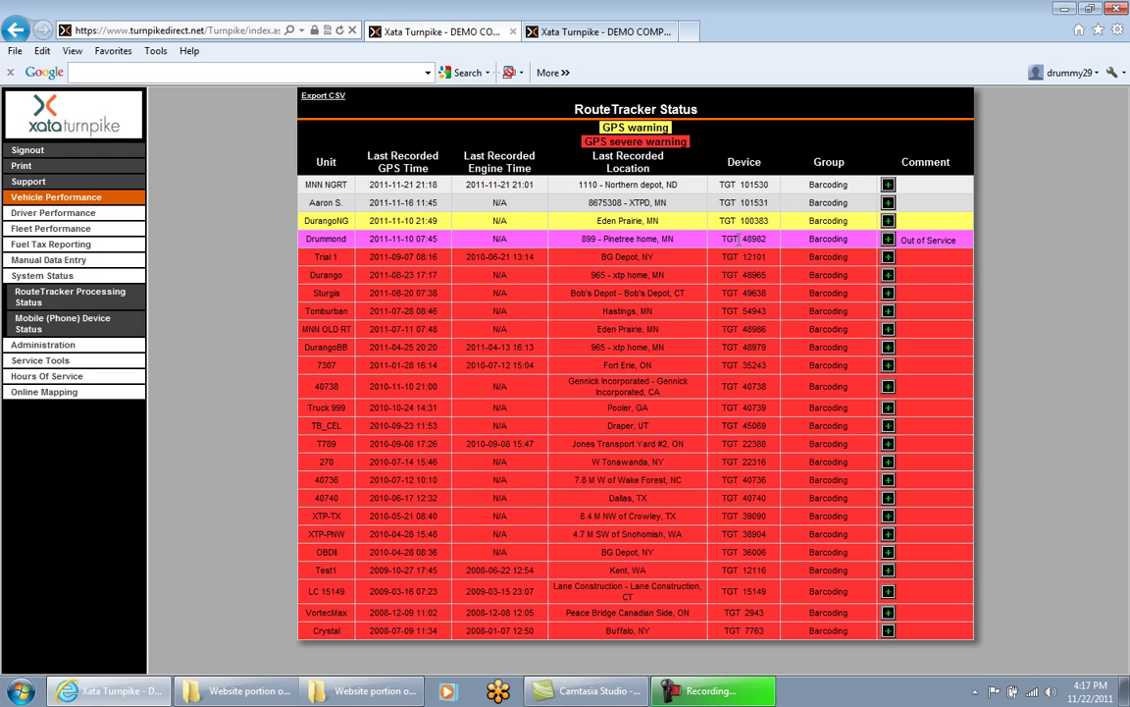
# Add the comment "at ryder" to the DurangoNG unit in the RouteTracker Status report.
pyautogui.click(888, 221)
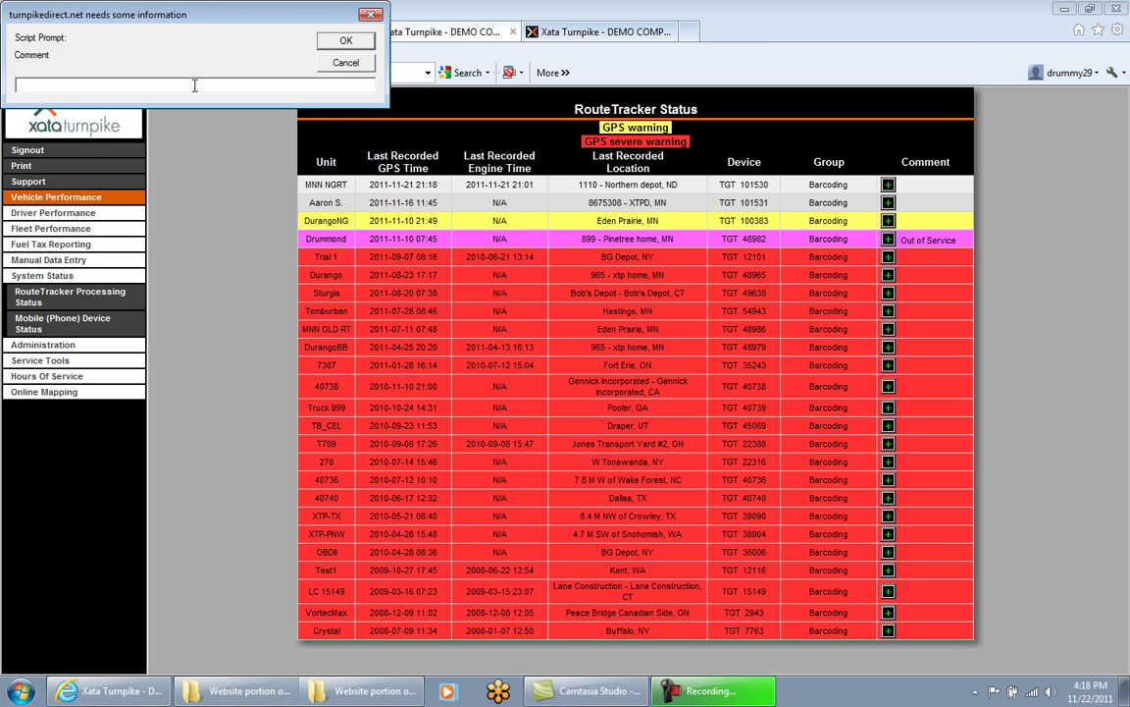
pyautogui.write('at ryder')
pyautogui.click(329, 41)
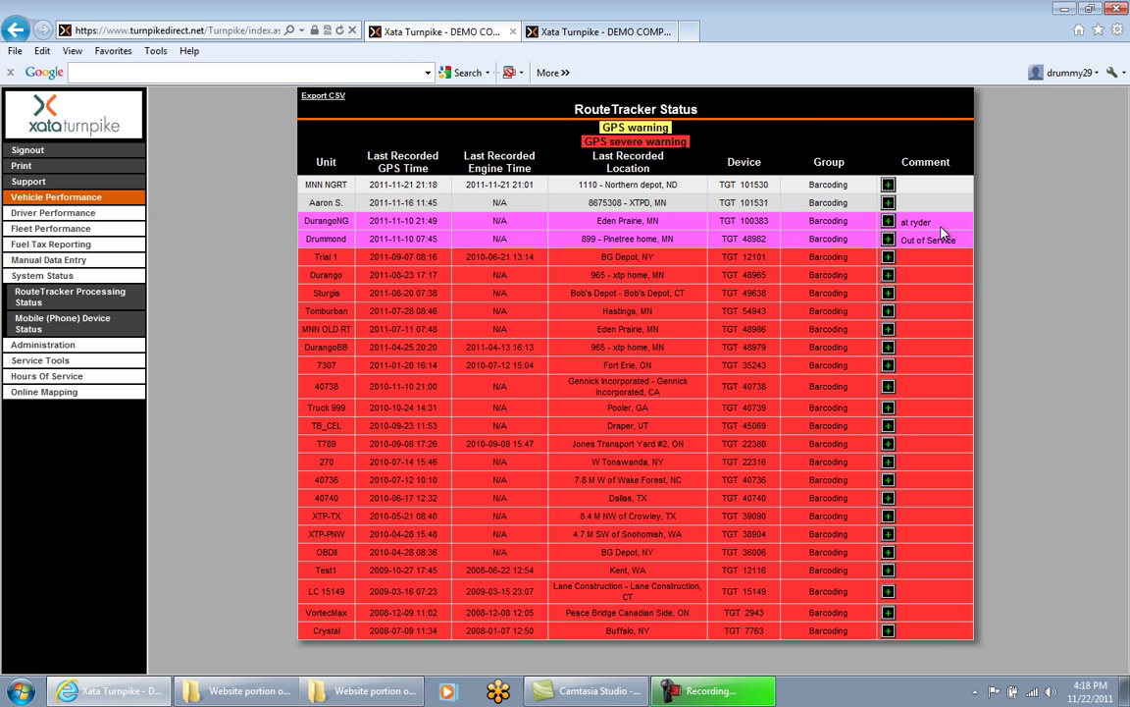
# Clear the comment on the DurangoNG unit.
pyautogui.click(889, 222)
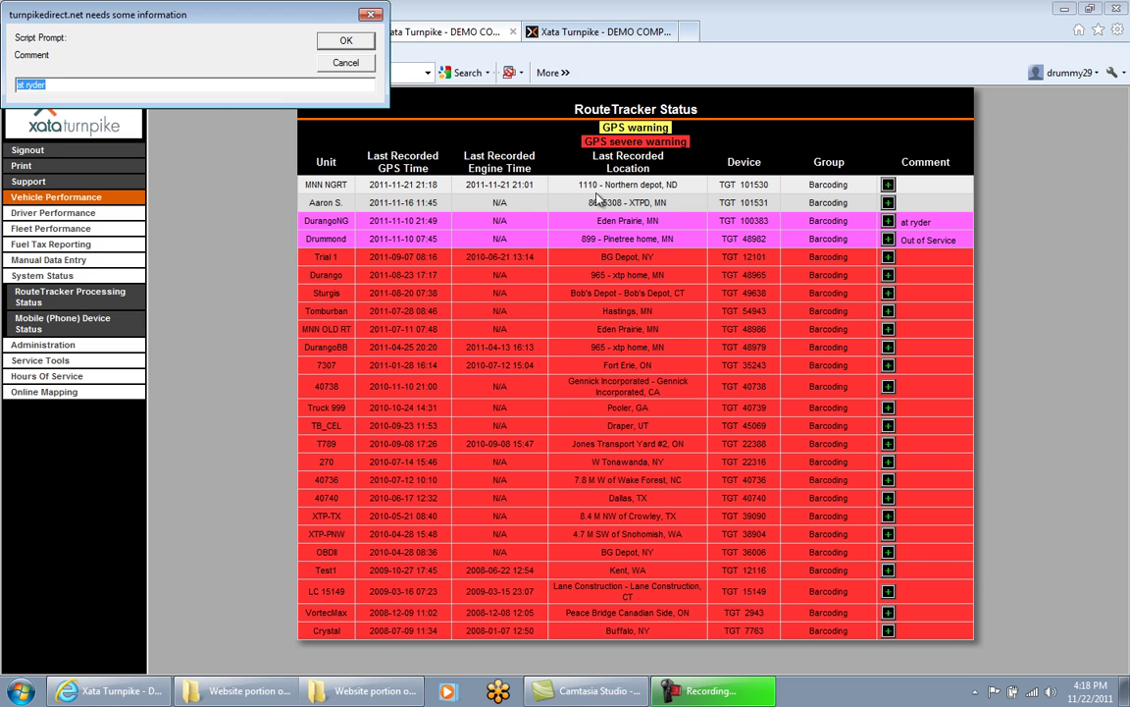
pyautogui.press('BackSpace')
pyautogui.click(343, 44)
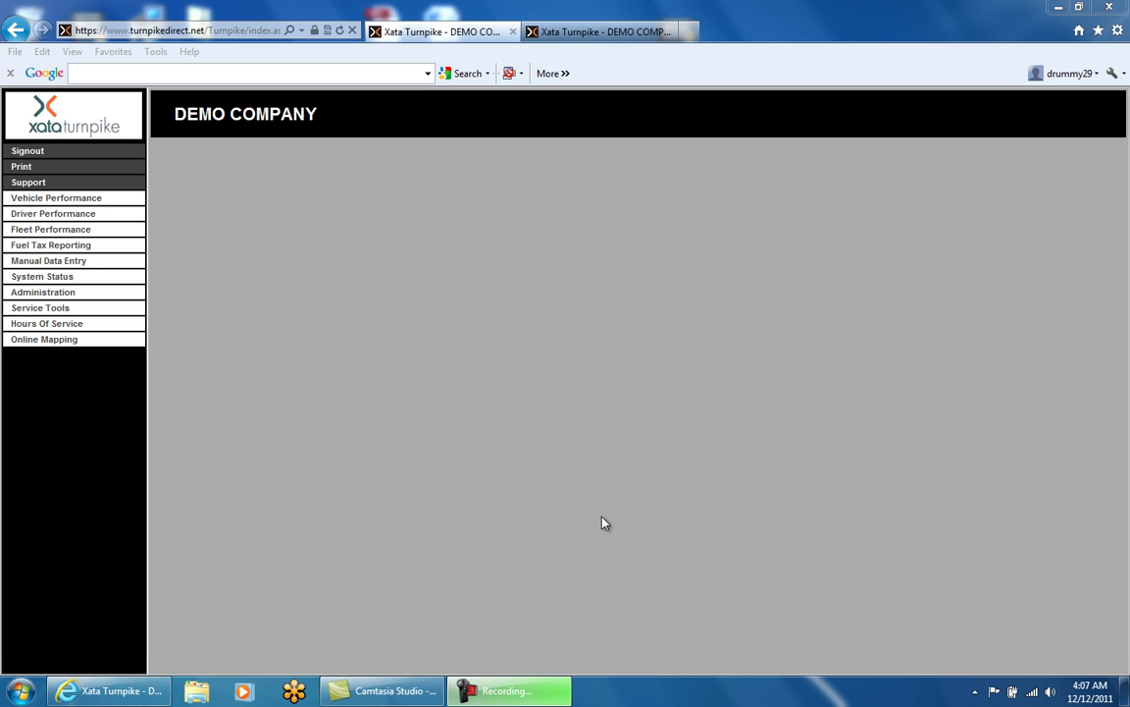
# Open the Driver Logs report within the Hours of Service reports and monitoring.
pyautogui.click(95, 327)
pyautogui.click(86, 339)
pyautogui.click(80, 356)
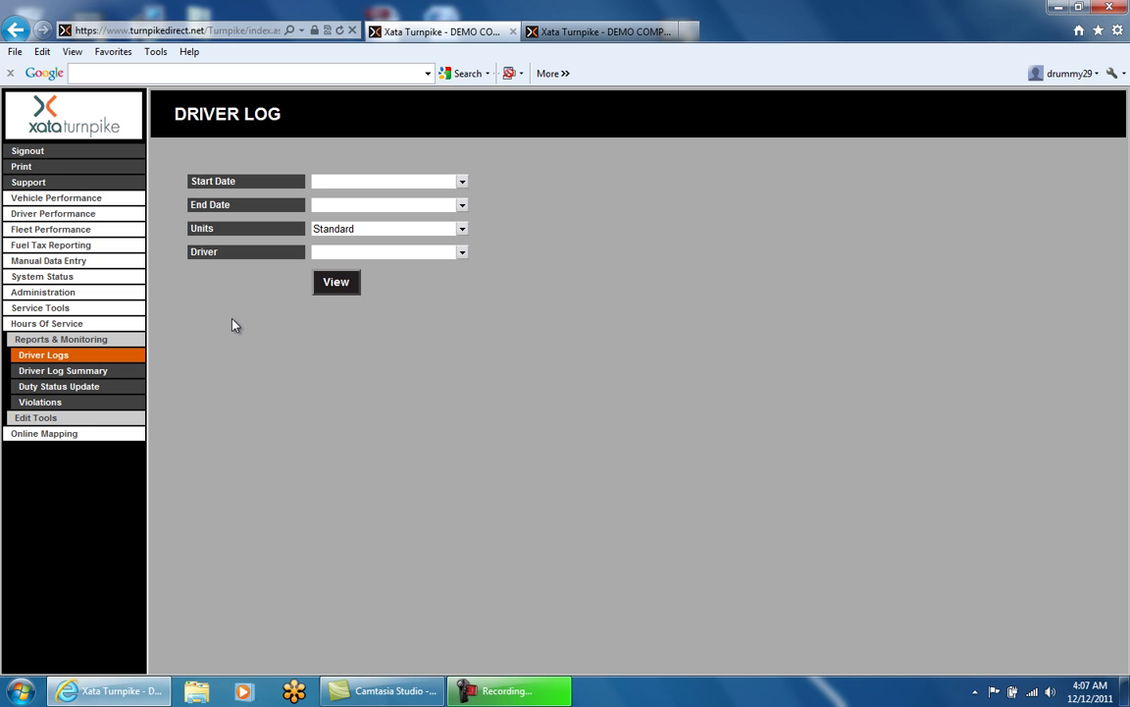
# Set both the start date and the end date of the driver log to 2011-11-23.
pyautogui.click(460, 184)
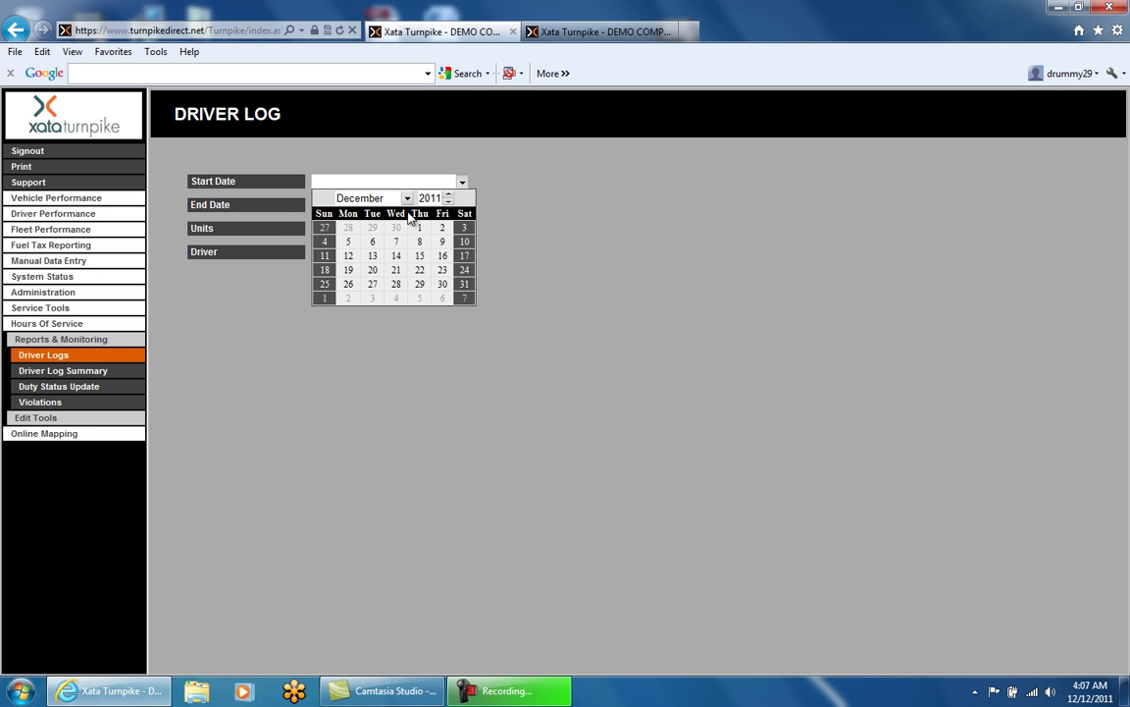
pyautogui.click(370, 197)
pyautogui.click(373, 275)
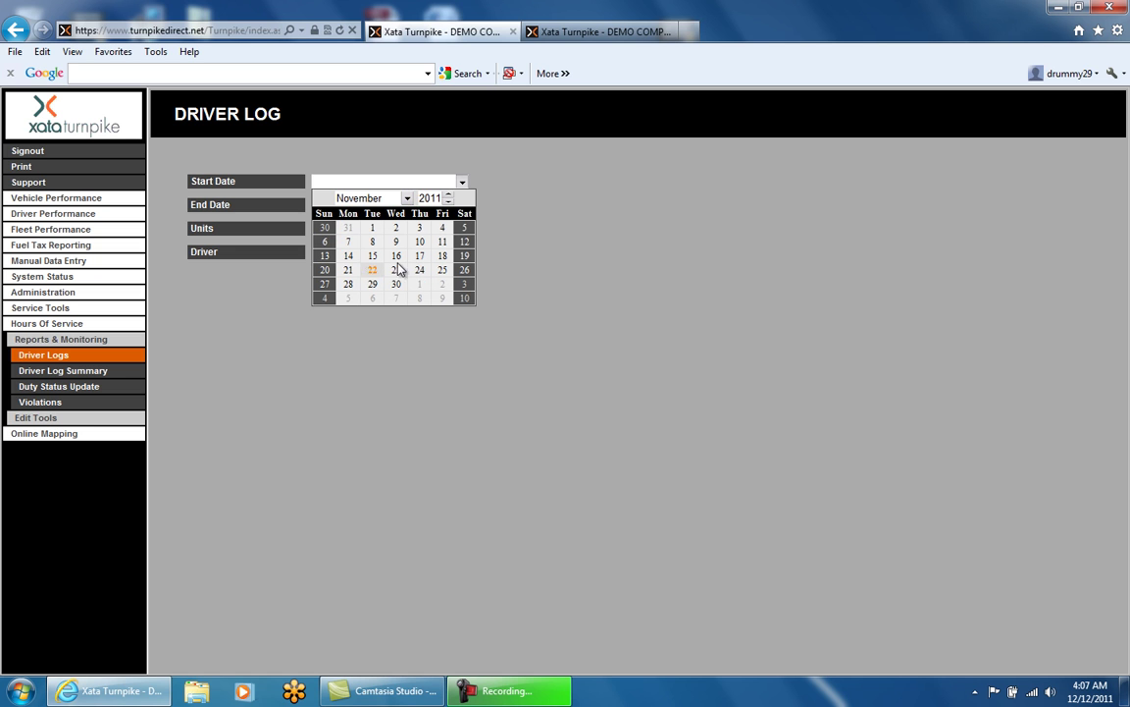
pyautogui.click(397, 270)
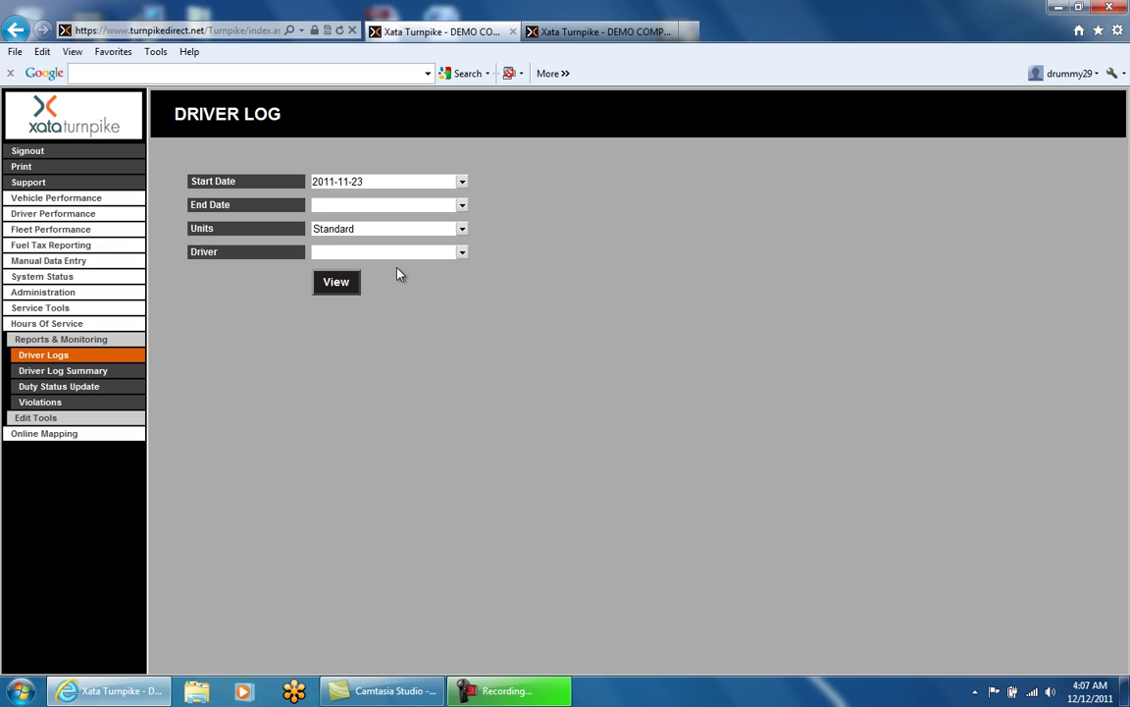
pyautogui.click(373, 207)
pyautogui.write('23nov')
pyautogui.press('Tab')
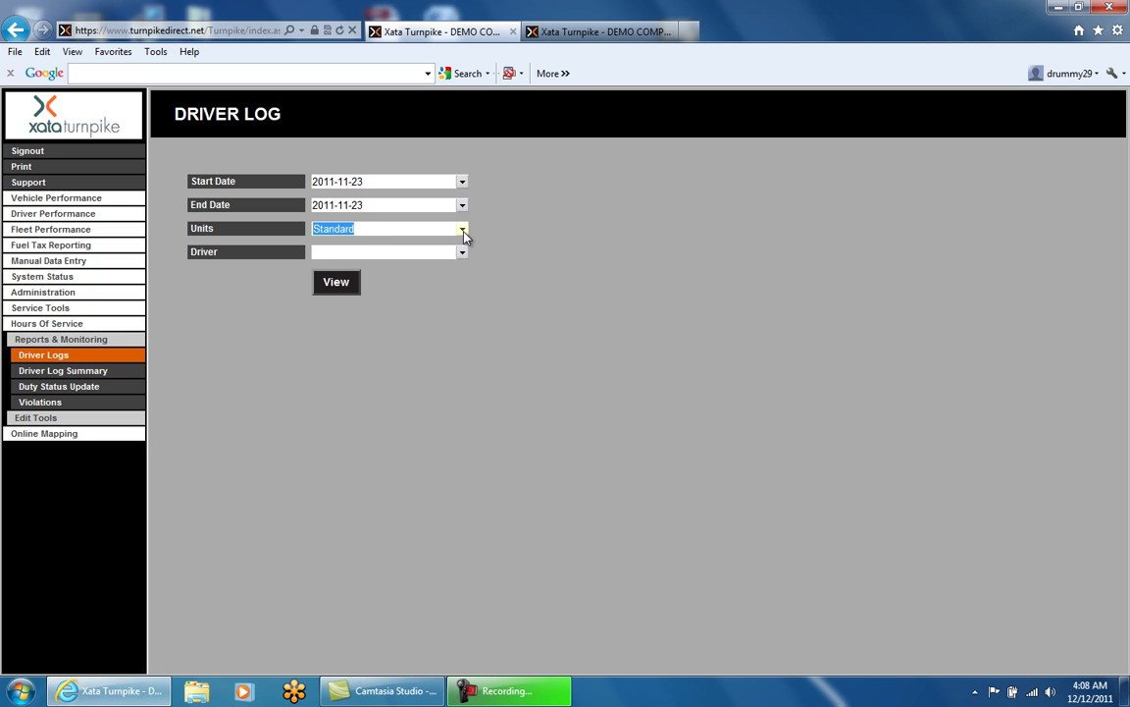
# Enter the driver's ID, generate the driver's daily log and review its duty graph and remarks.
pyautogui.click(416, 255)
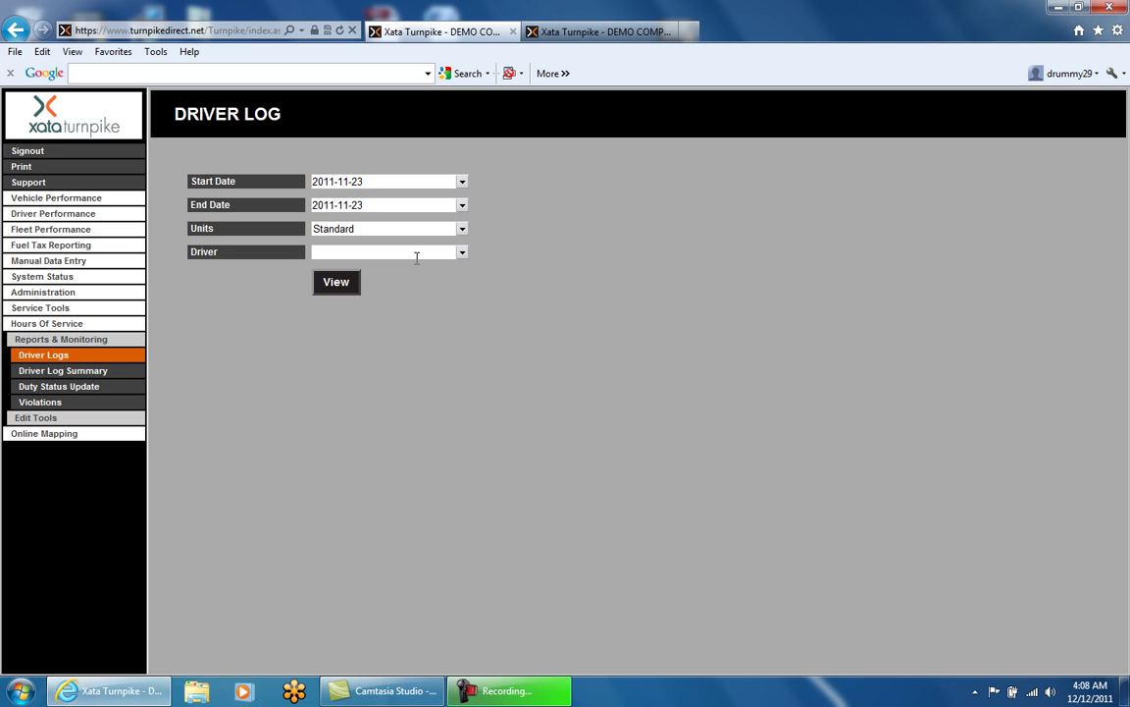
pyautogui.write('5551212')
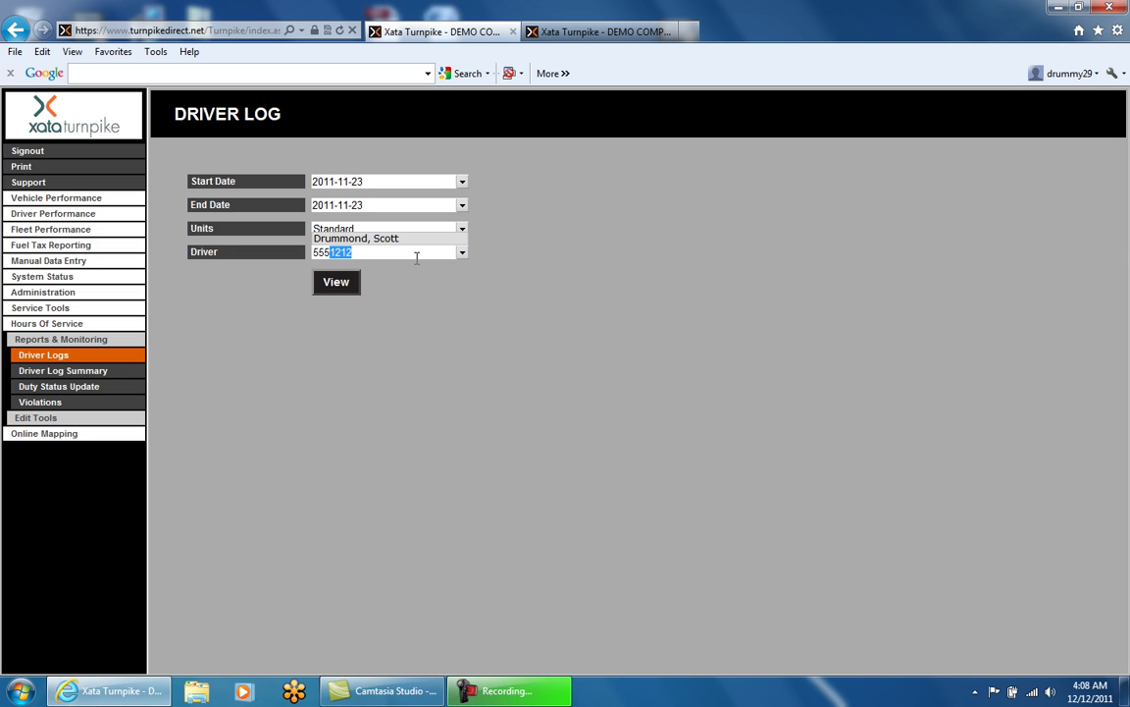
pyautogui.click(333, 281)
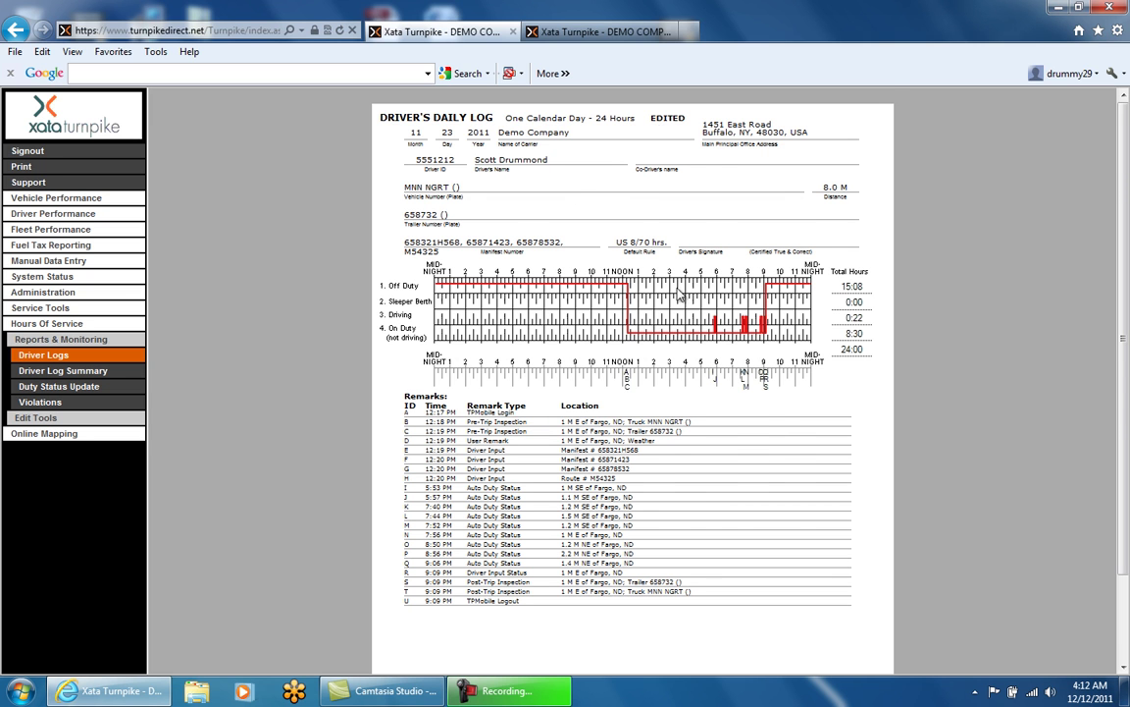
pyautogui.scroll(-1, 676, 289)
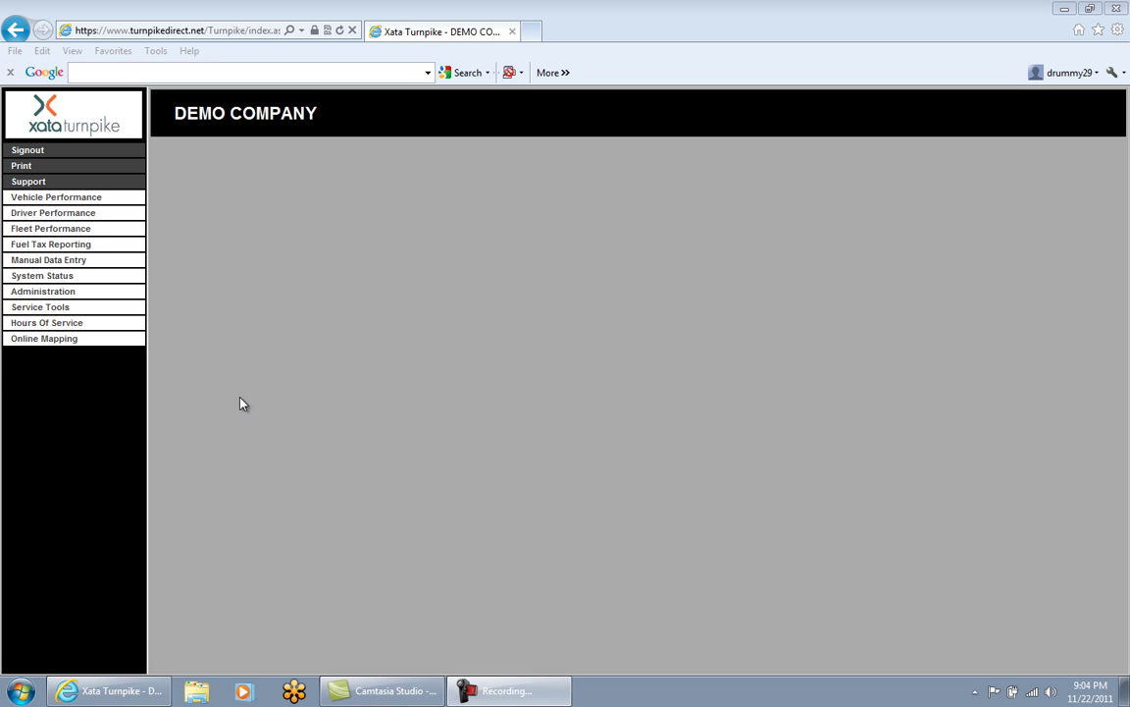
# Open the Driver Log Summary report within the Hours of Service reports and monitoring.
pyautogui.click(86, 326)
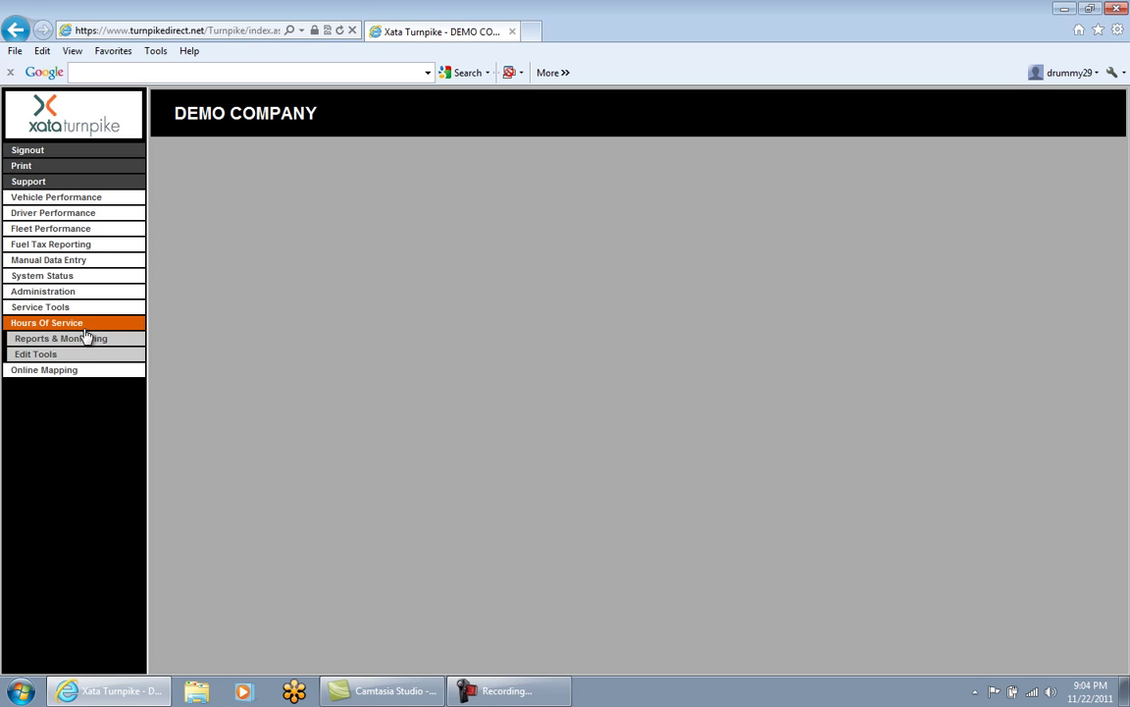
pyautogui.click(83, 339)
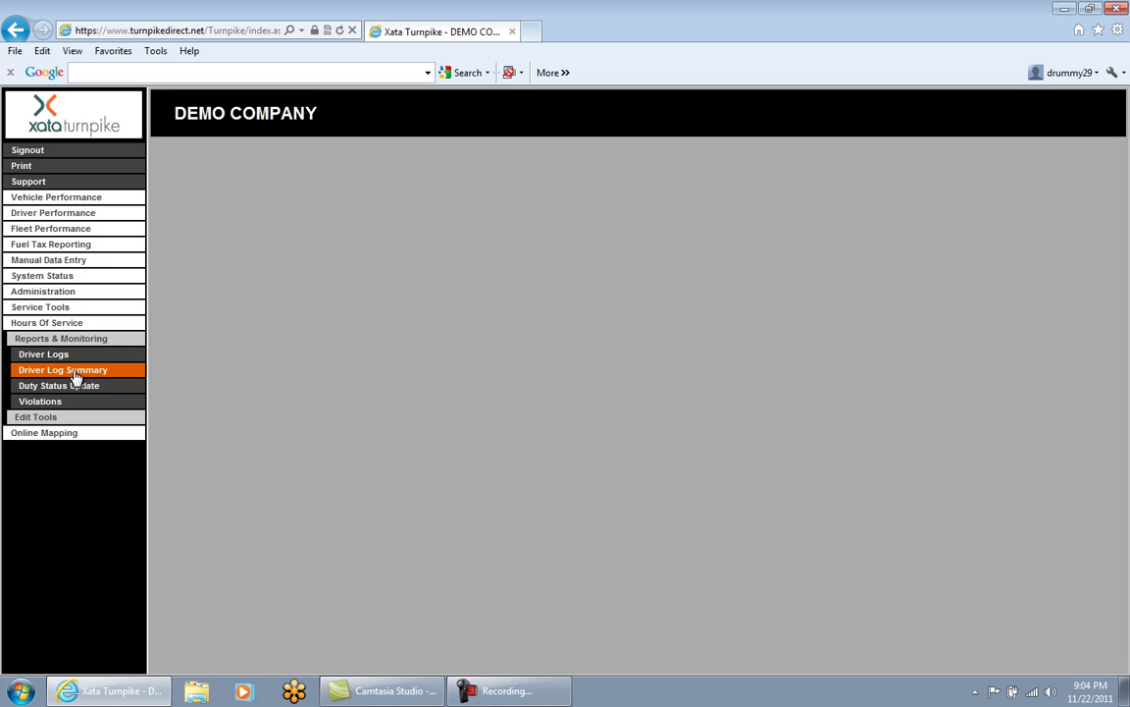
pyautogui.click(74, 371)
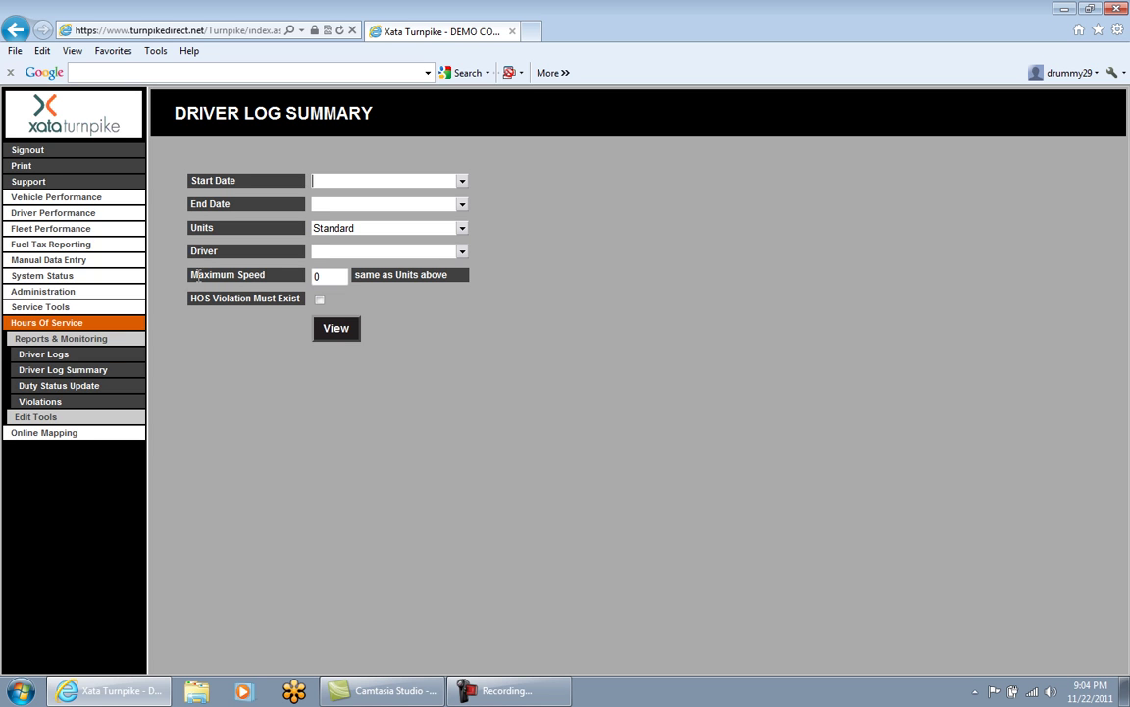
# Set the summary's date range from 2011-11-01 to 2011-11-15.
pyautogui.click(462, 182)
pyautogui.click(459, 184)
pyautogui.write('1nov')
pyautogui.press('Tab')
pyautogui.write('15nov')
pyautogui.press('Tab')
# Enter the driver's ID, set the maximum speed to 25 and generate the driver log summary.
pyautogui.click(428, 251)
pyautogui.write('5551212')
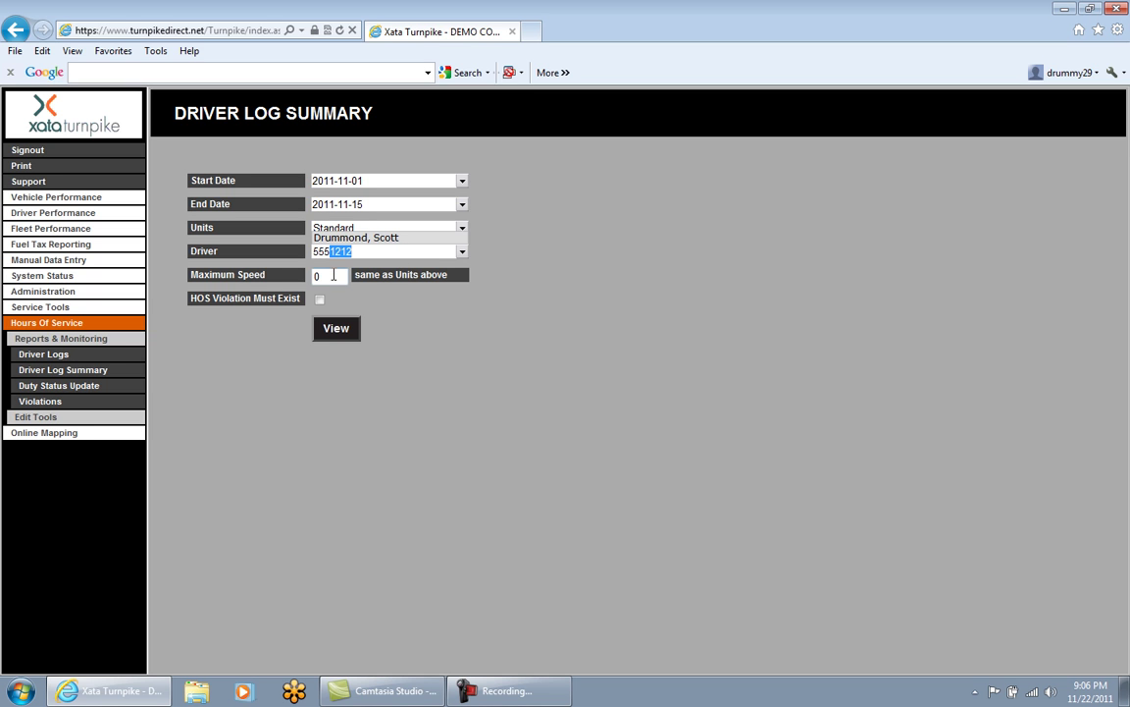
pyautogui.press('Tab')
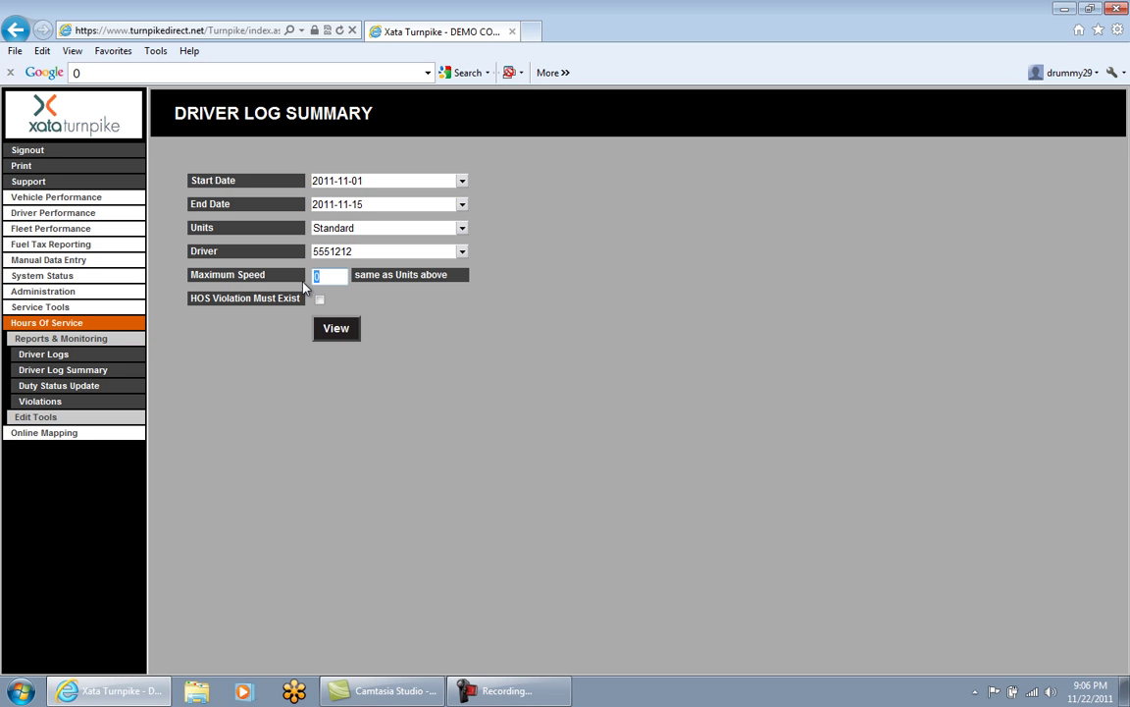
pyautogui.write('25')
pyautogui.click(338, 333)
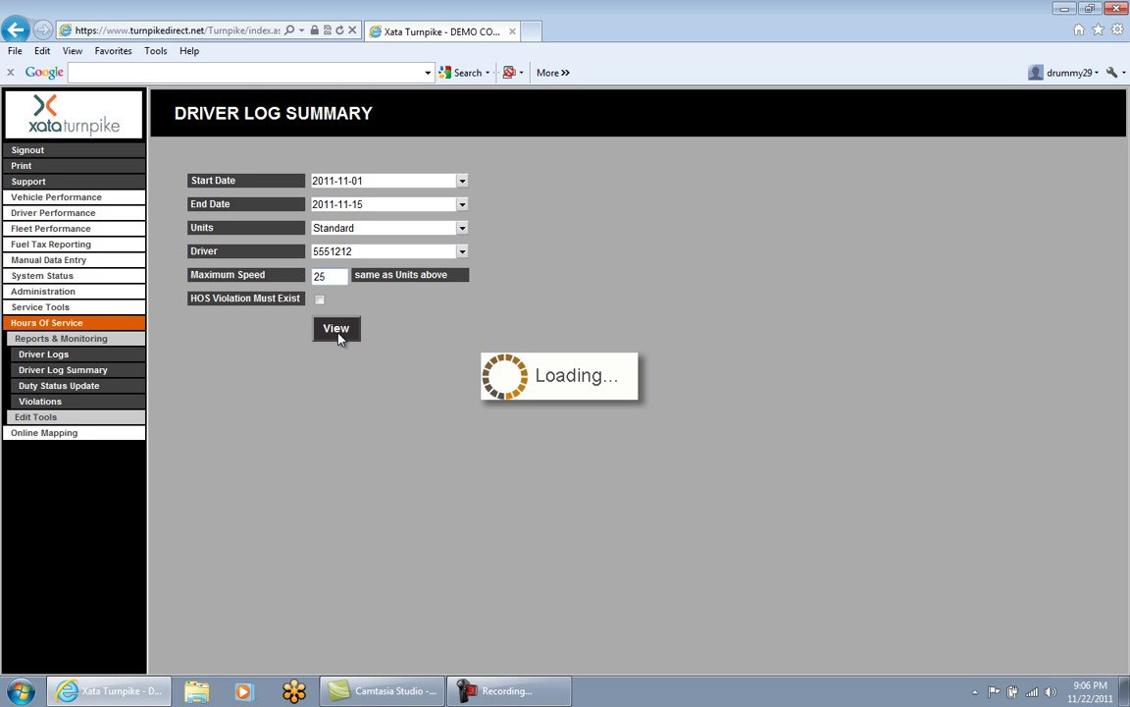
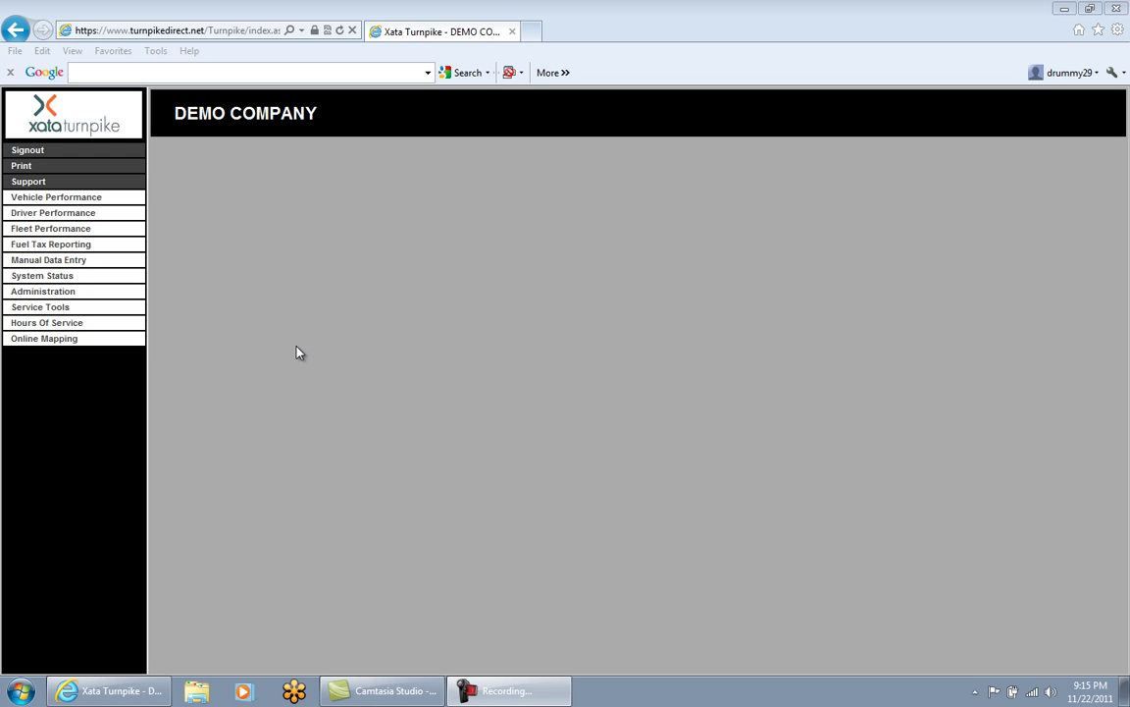
# Open the Duty Status Update report within the Hours of Service reports and view it for the Barcoding group.
pyautogui.click(72, 326)
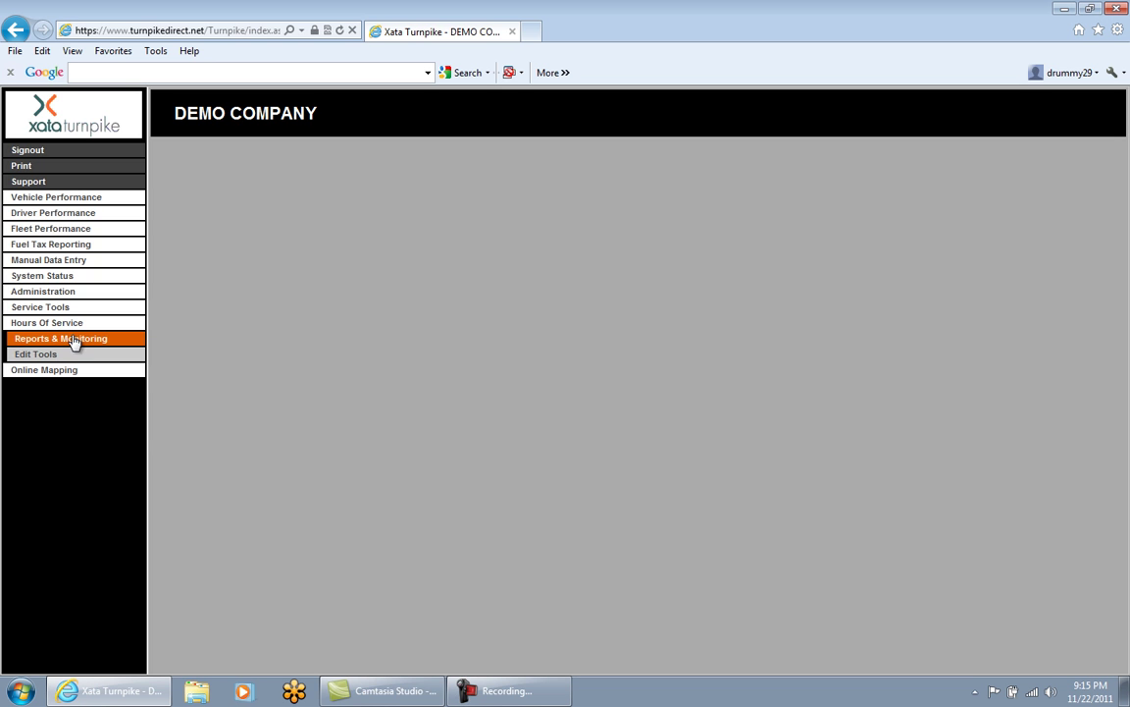
pyautogui.click(75, 340)
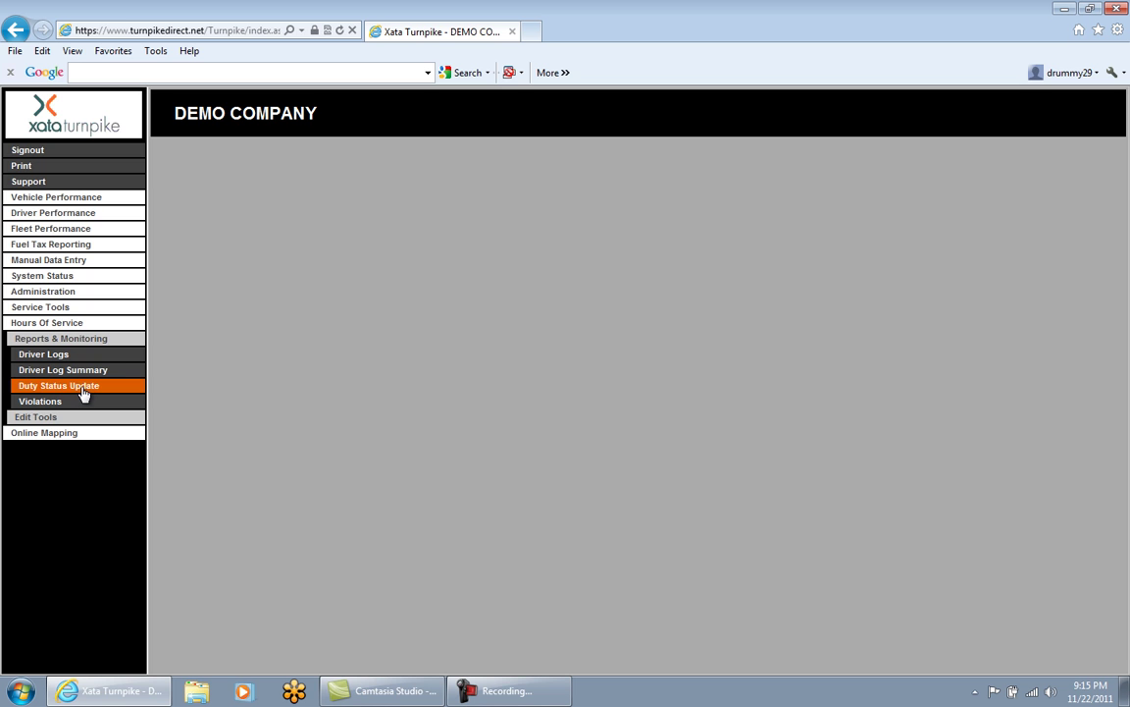
pyautogui.click(84, 392)
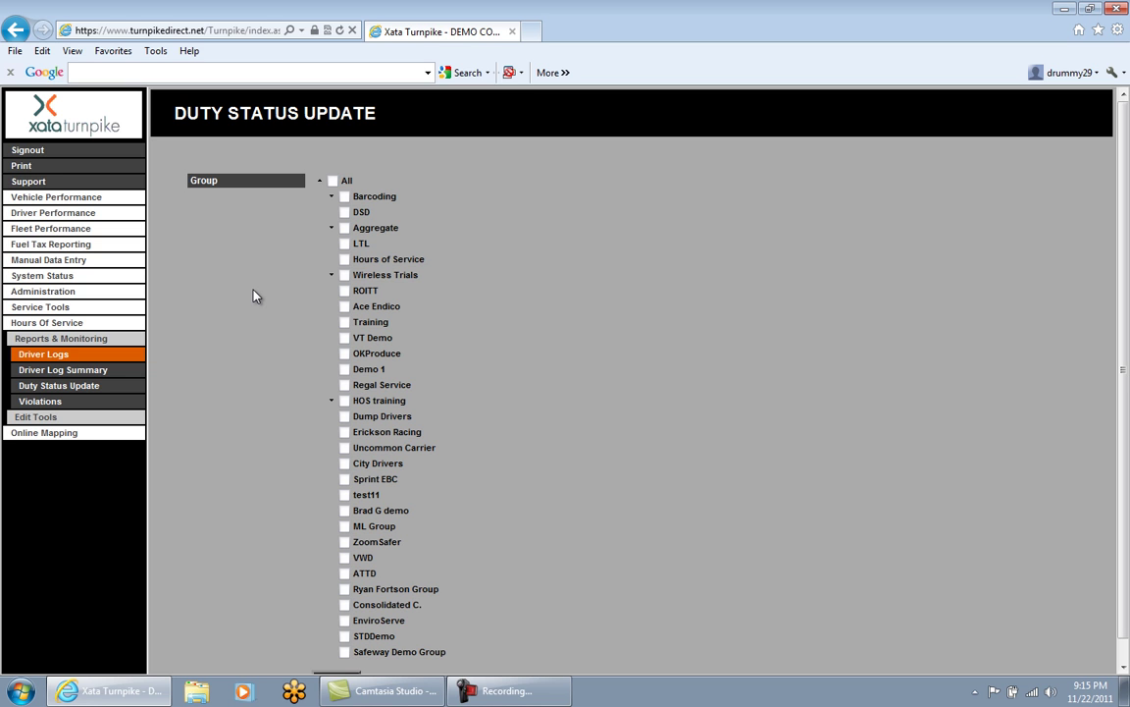
pyautogui.click(343, 198)
pyautogui.scroll(-1, 327, 245)
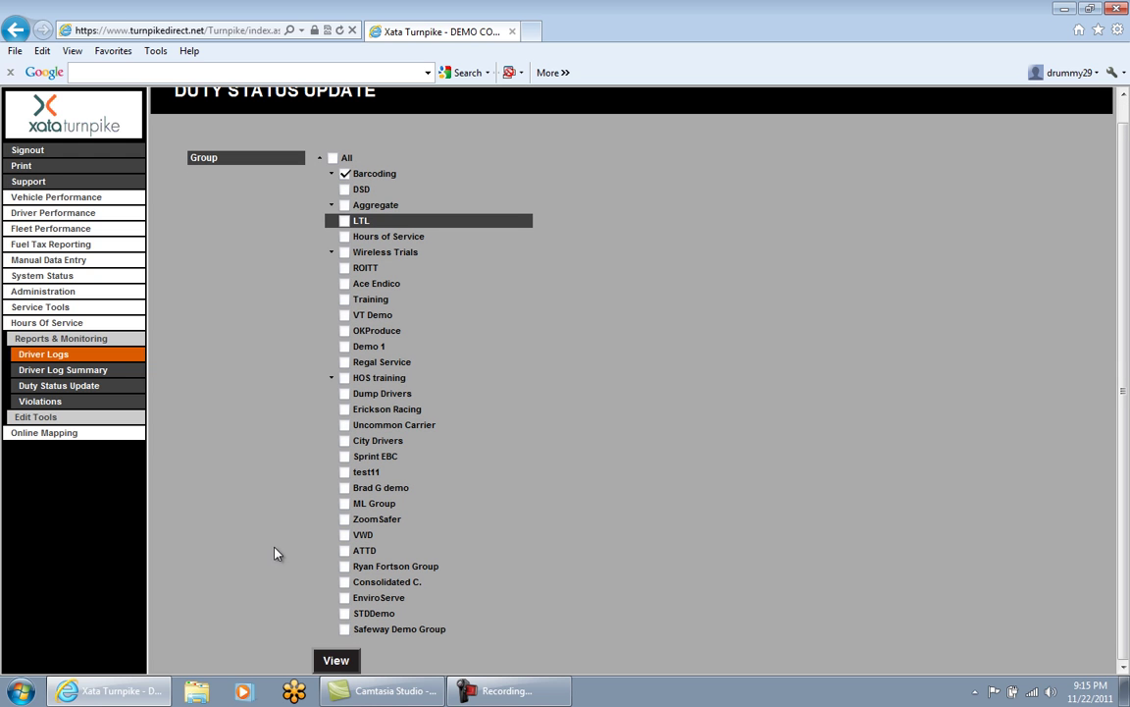
pyautogui.click(334, 658)
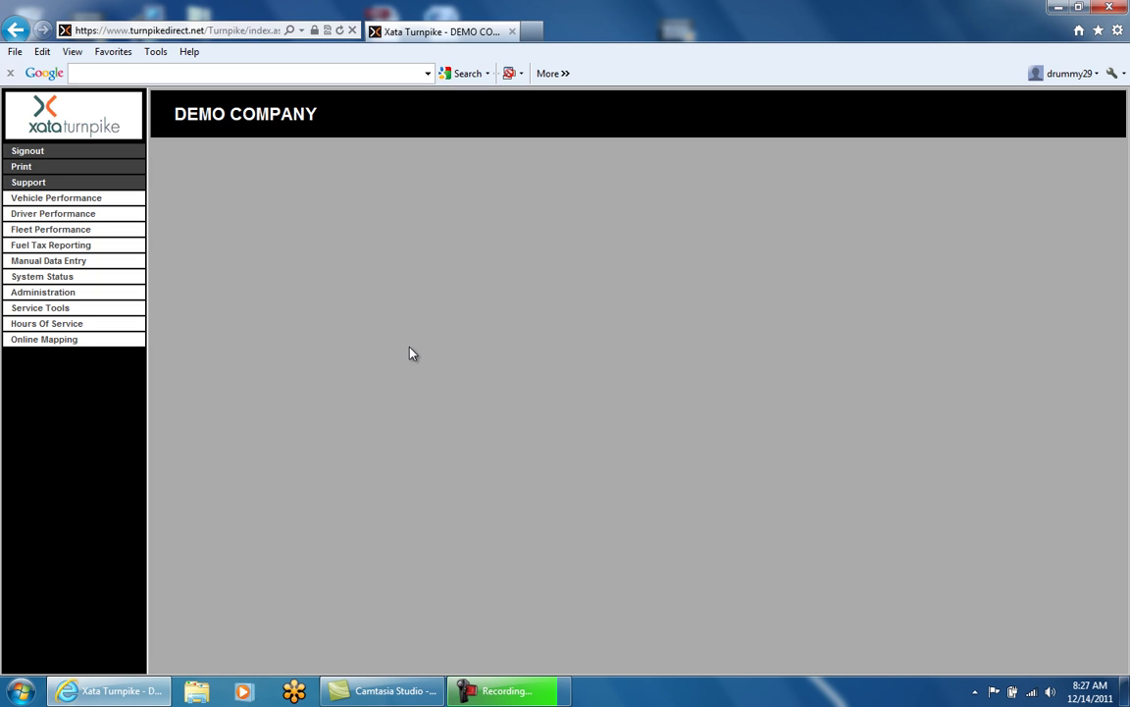
# Open the Driver Hours of Service Violations report within the Hours of Service reports and monitoring.
pyautogui.click(54, 325)
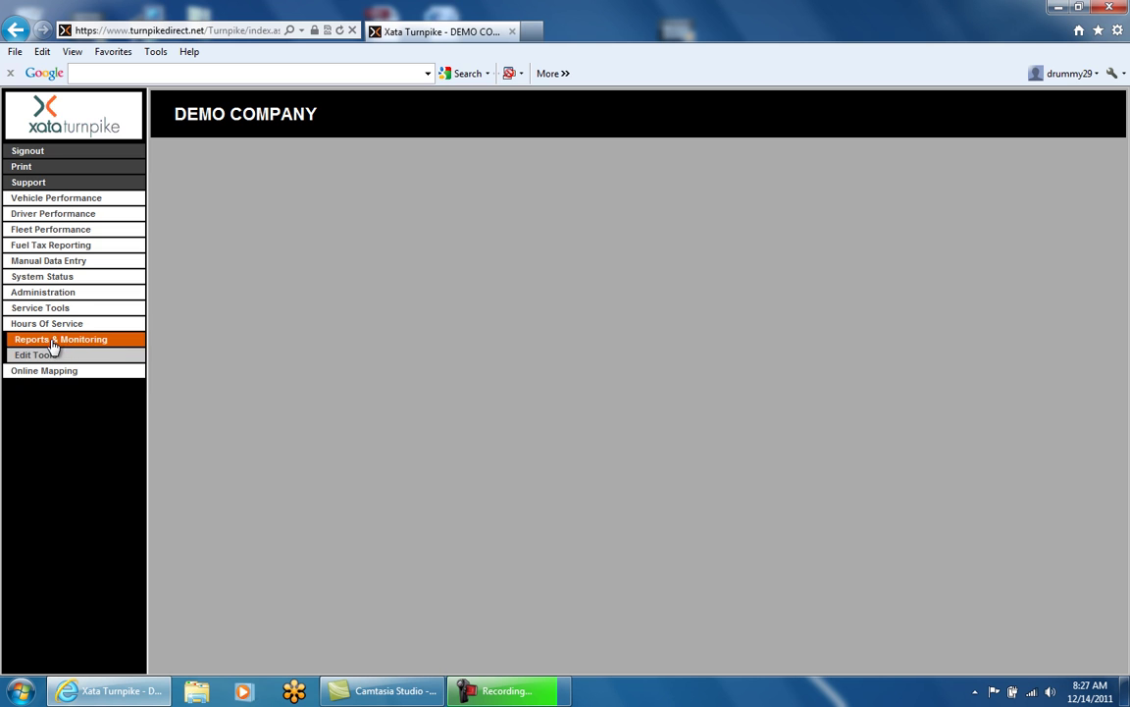
pyautogui.click(52, 340)
pyautogui.click(54, 410)
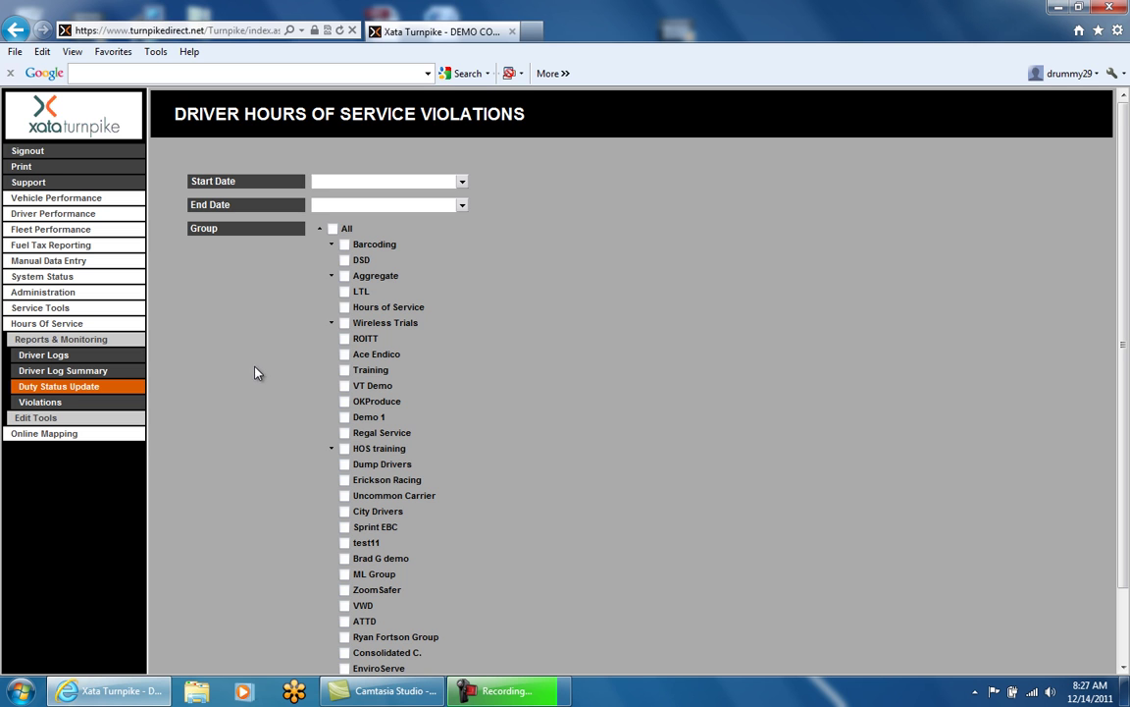
# Set the violations report's date range from 2011-12-01 to 2011-12-12.
pyautogui.click(459, 183)
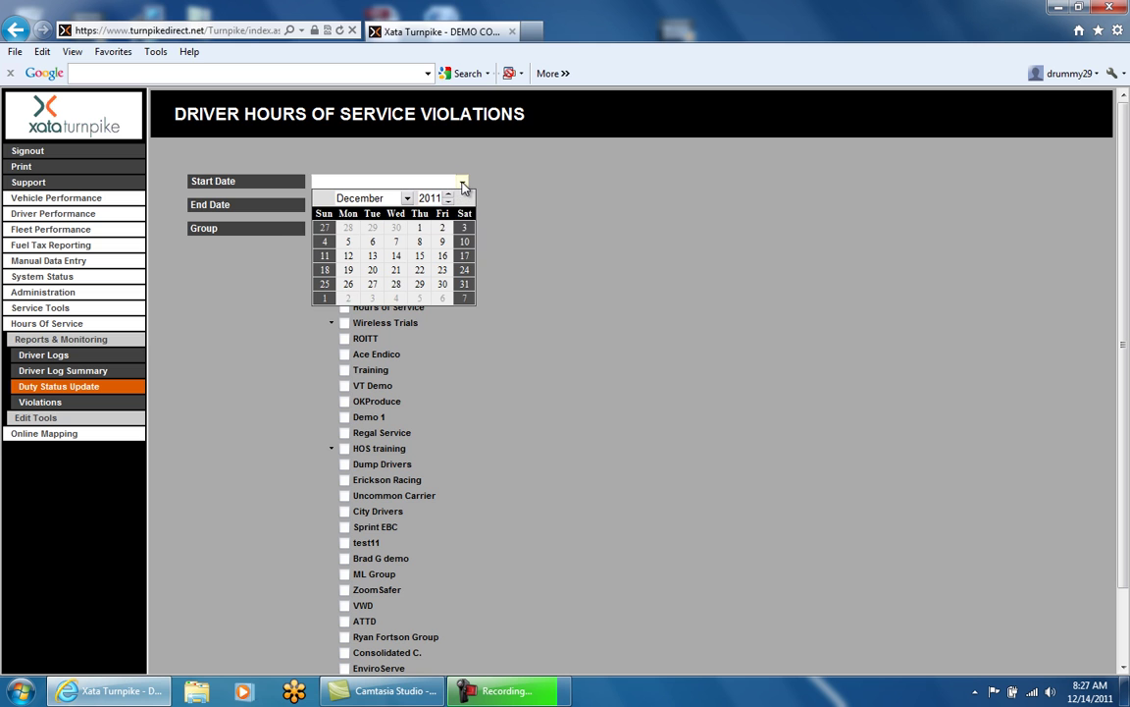
pyautogui.click(419, 227)
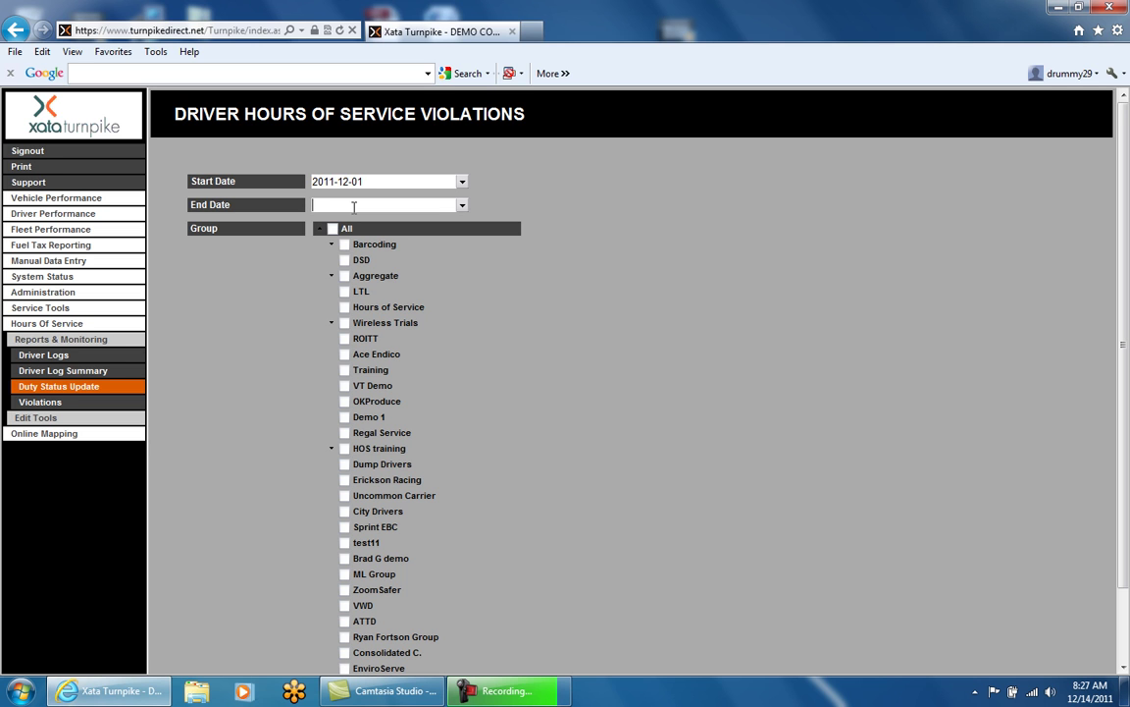
pyautogui.write('12deb')
pyautogui.press('BackSpace')
pyautogui.write('c')
pyautogui.press('Tab')
# Select the Barcoding group and generate the driver violations report.
pyautogui.click(345, 243)
pyautogui.scroll(-2, 287, 356)
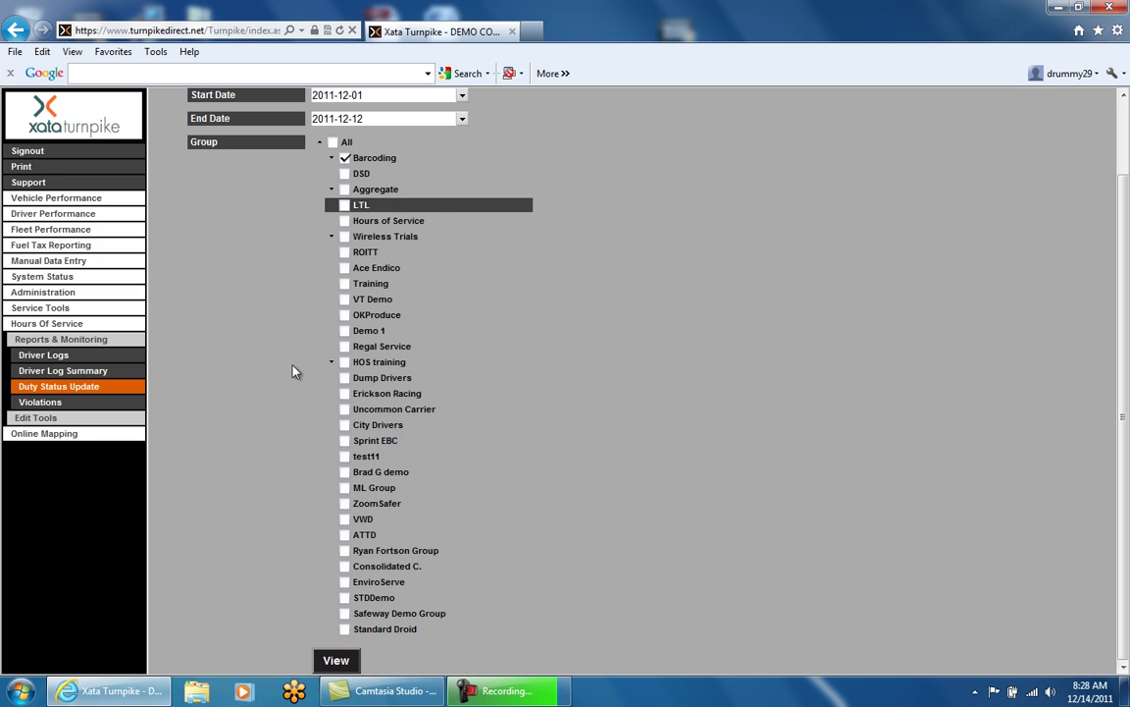
pyautogui.click(345, 662)
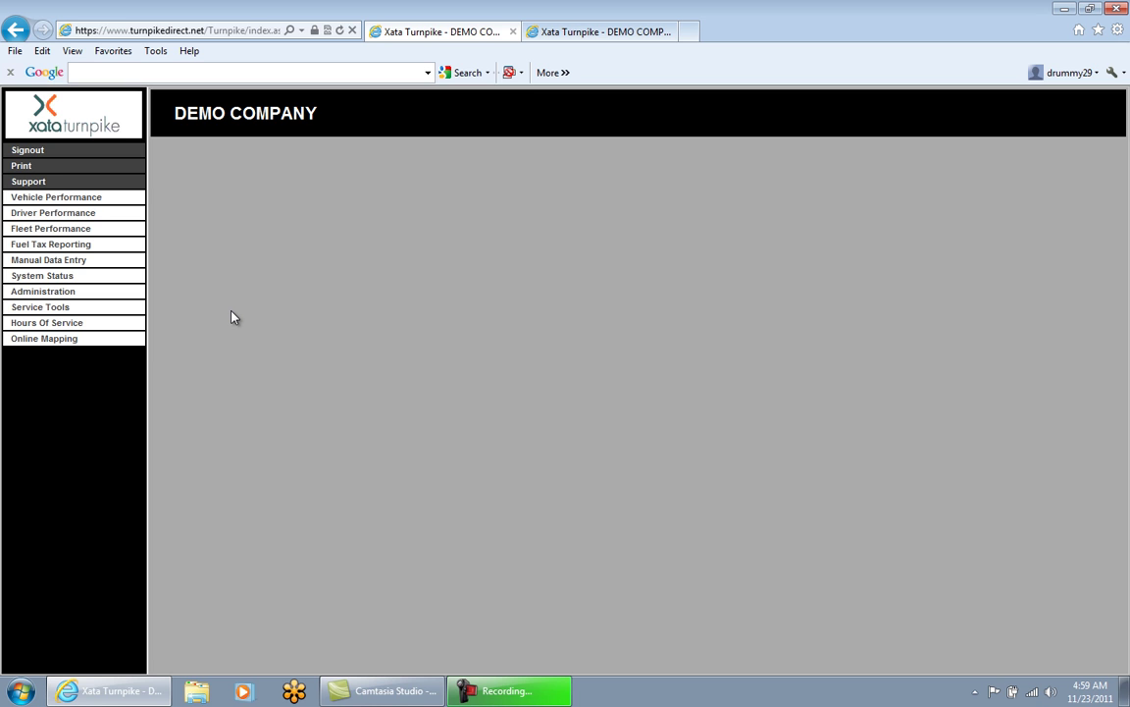
# Open the Edit Driver Logs tool under Hours of Service and check the 2011-10-17 daily log in the other browser tab.
pyautogui.click(63, 326)
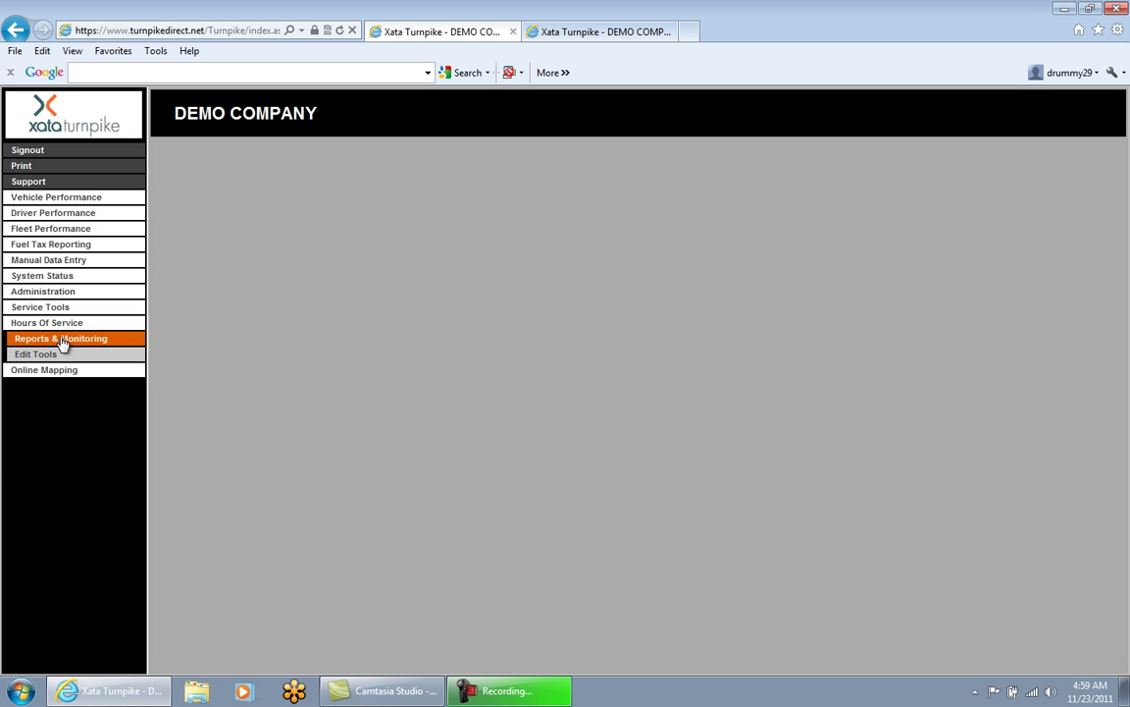
pyautogui.click(54, 357)
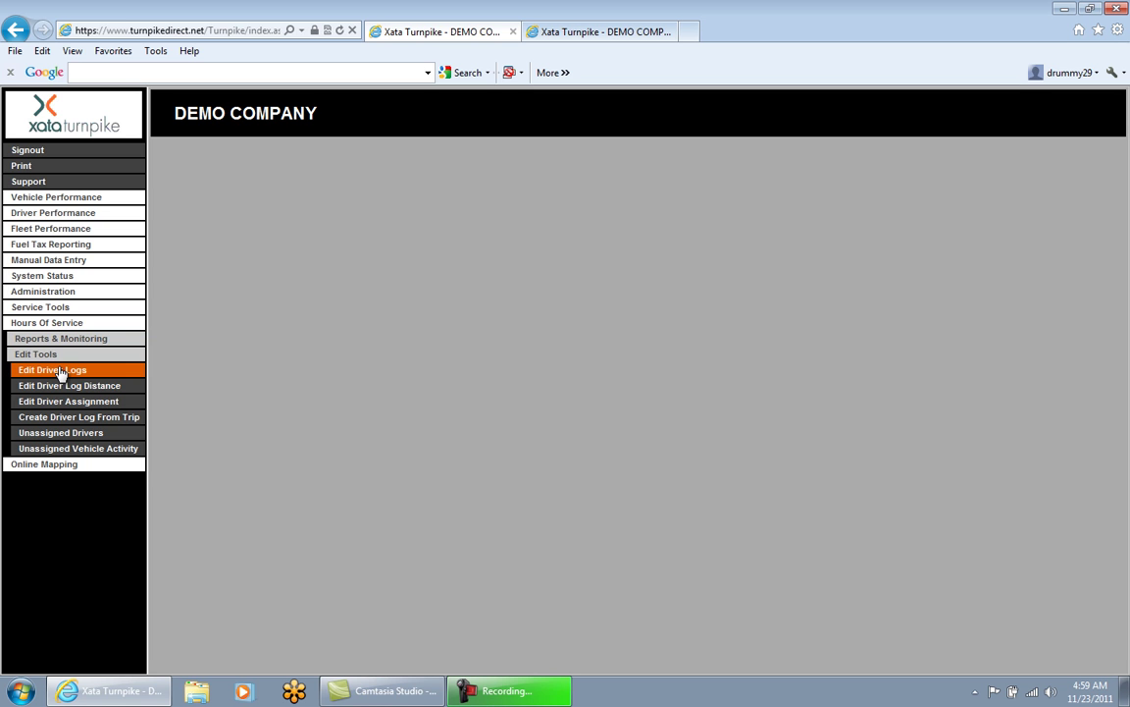
pyautogui.click(59, 371)
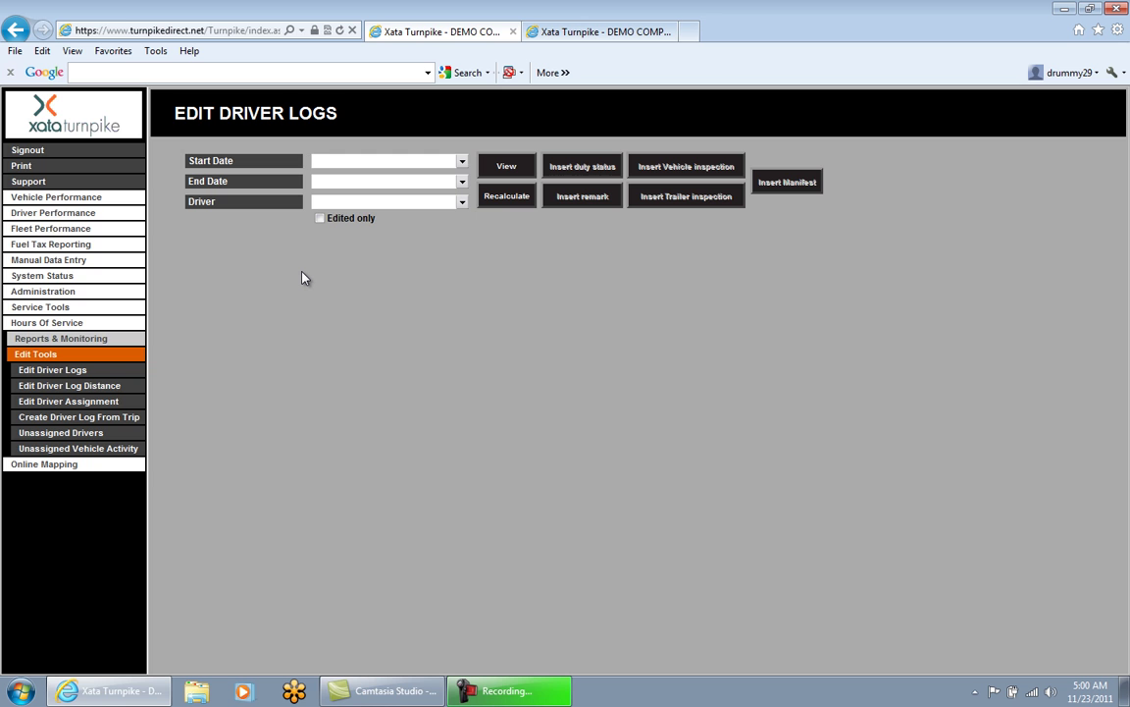
pyautogui.click(593, 33)
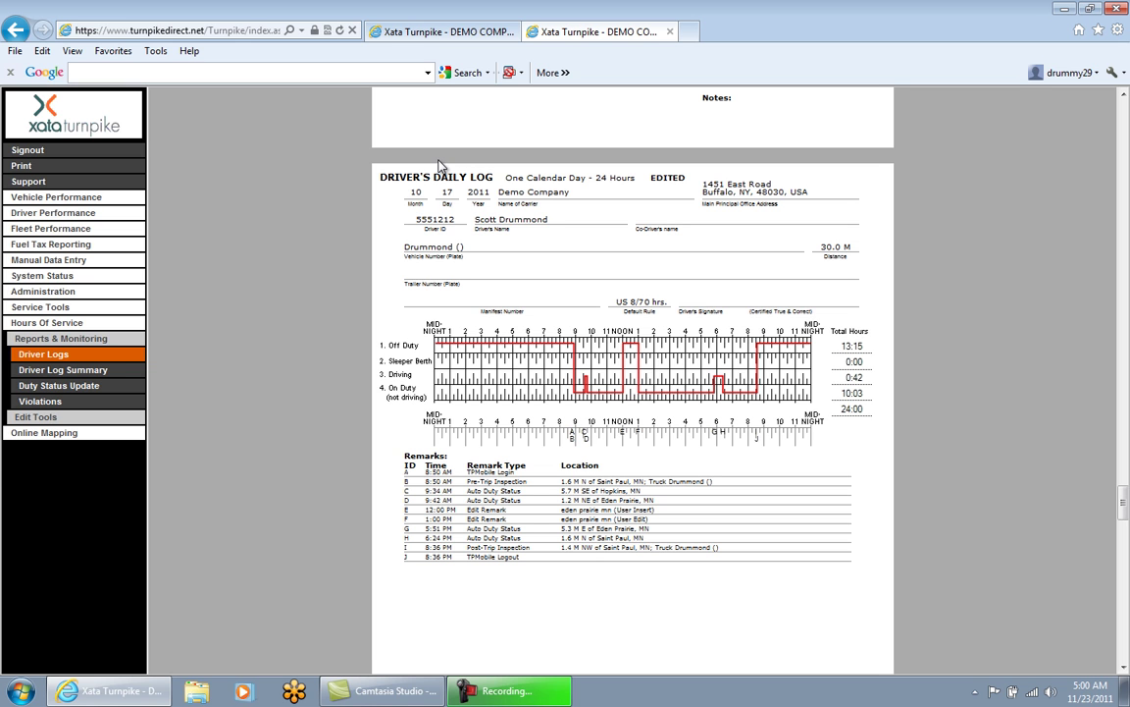
pyautogui.click(398, 32)
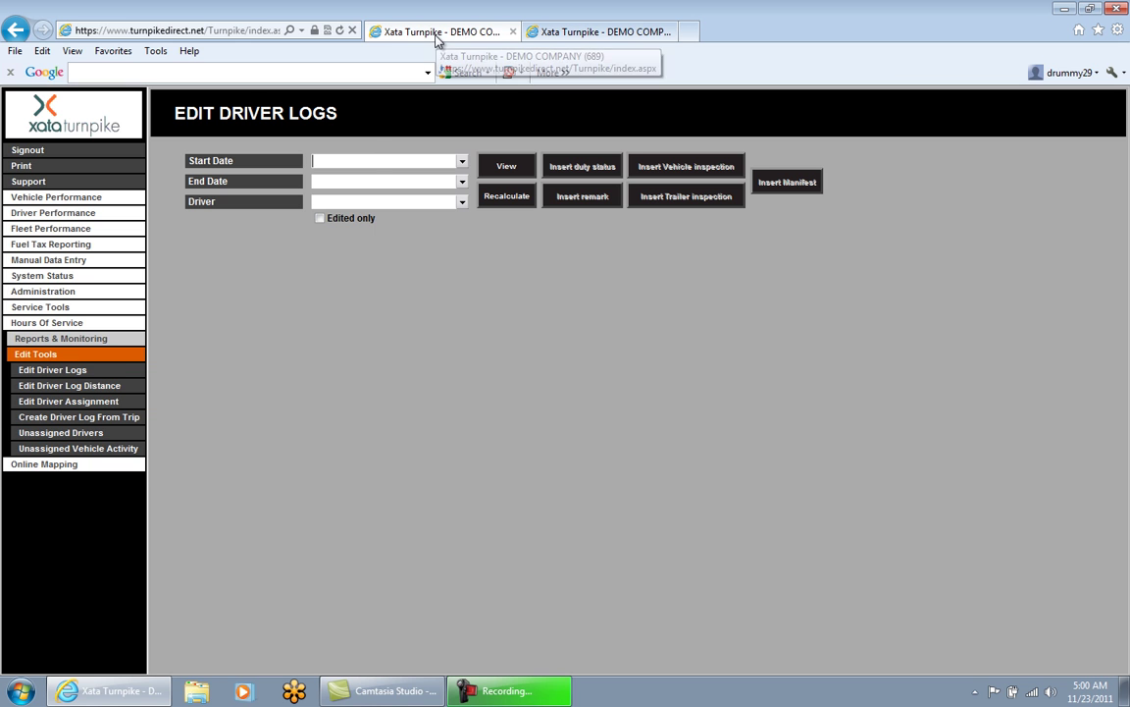
# Set both the start date and end date of the driver log search to 2011-10-17.
pyautogui.click(378, 164)
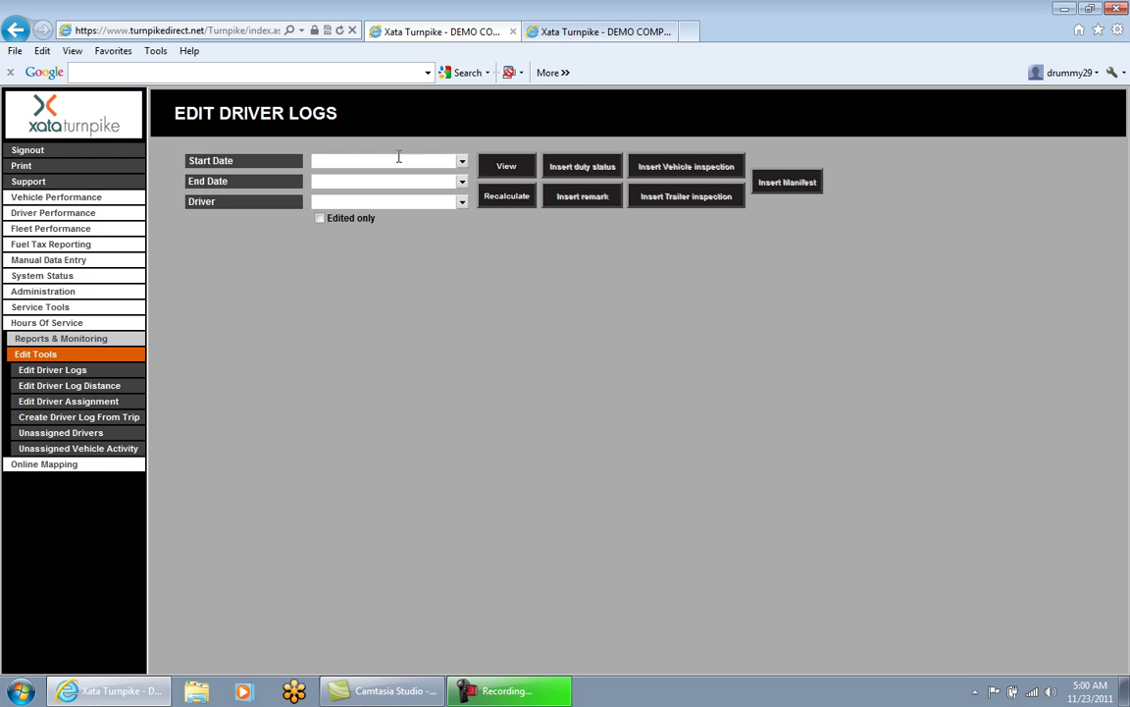
pyautogui.click(461, 162)
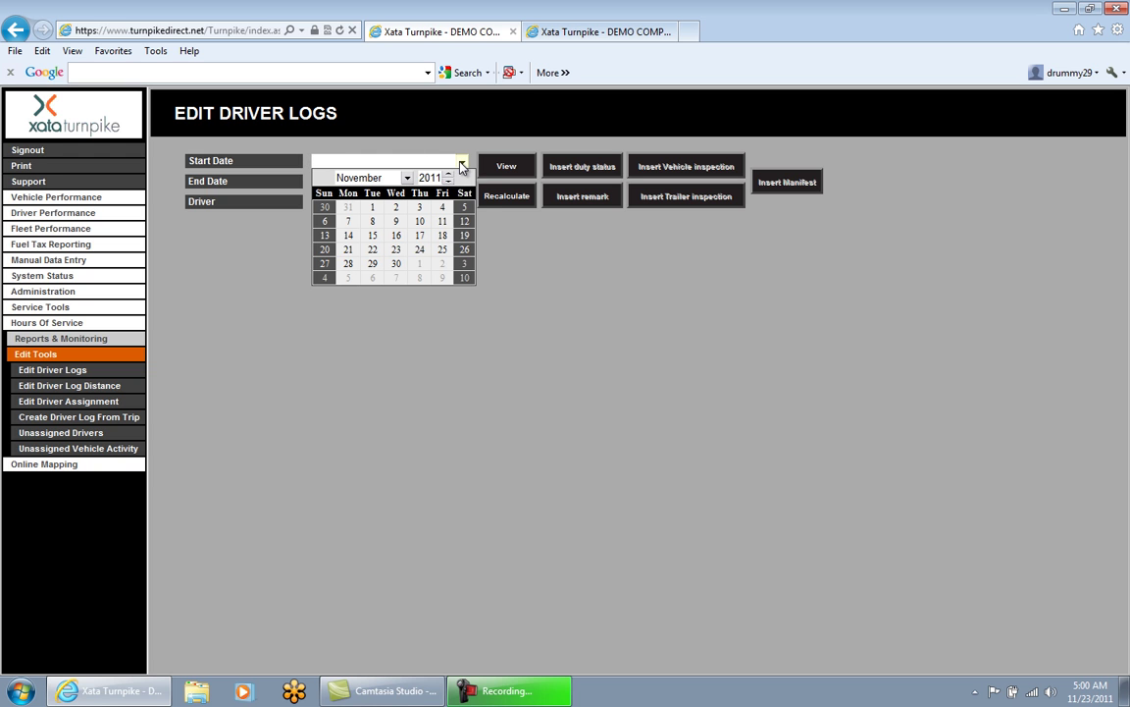
pyautogui.click(462, 163)
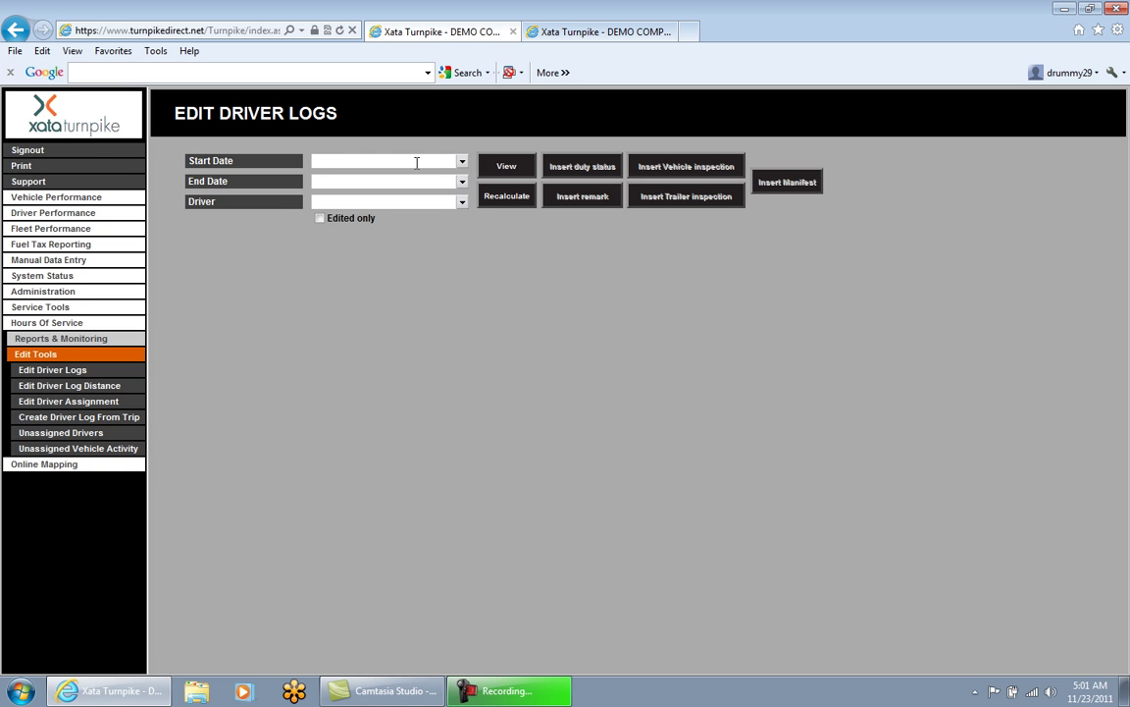
pyautogui.write('17oct')
pyautogui.press('Tab')
pyautogui.write('17oct')
# Enter the driver's ID and list the driver's log events for the chosen day.
pyautogui.click(462, 204)
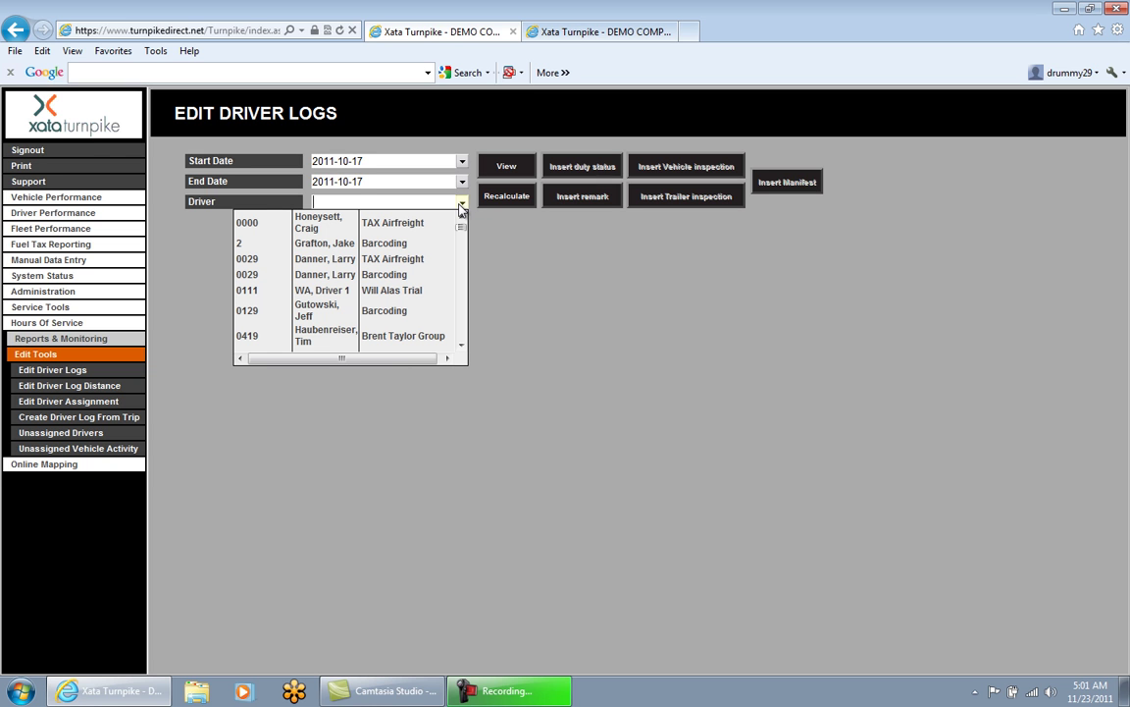
pyautogui.click(416, 202)
pyautogui.write('5551212')
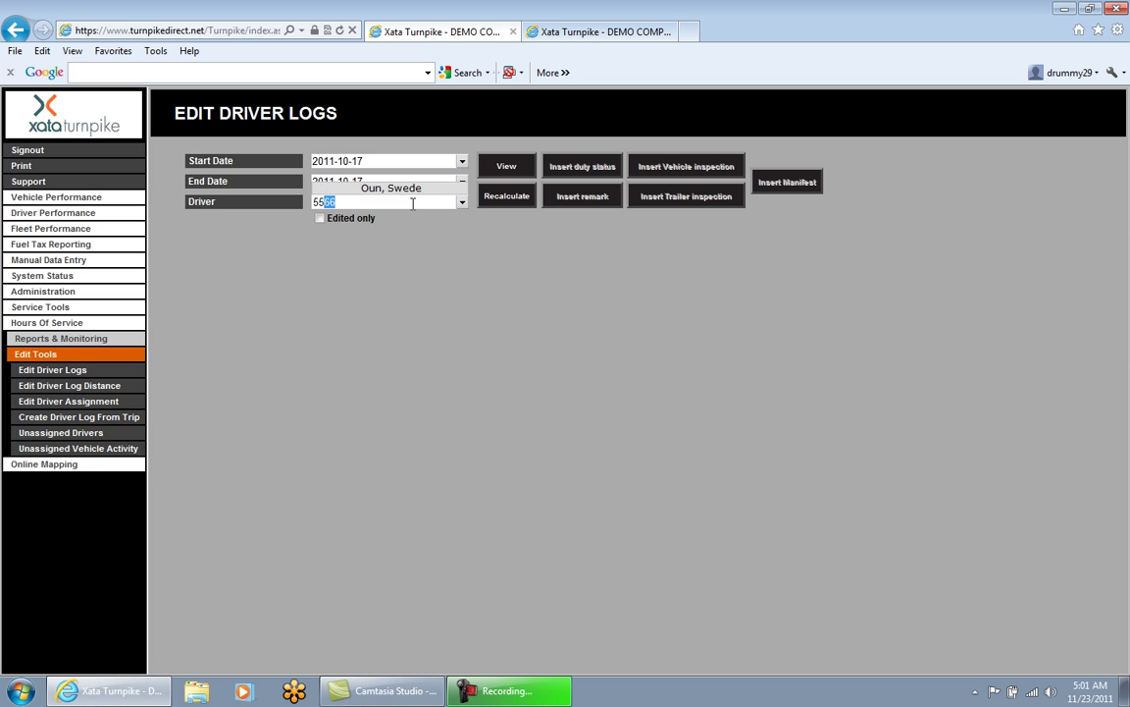
pyautogui.click(507, 167)
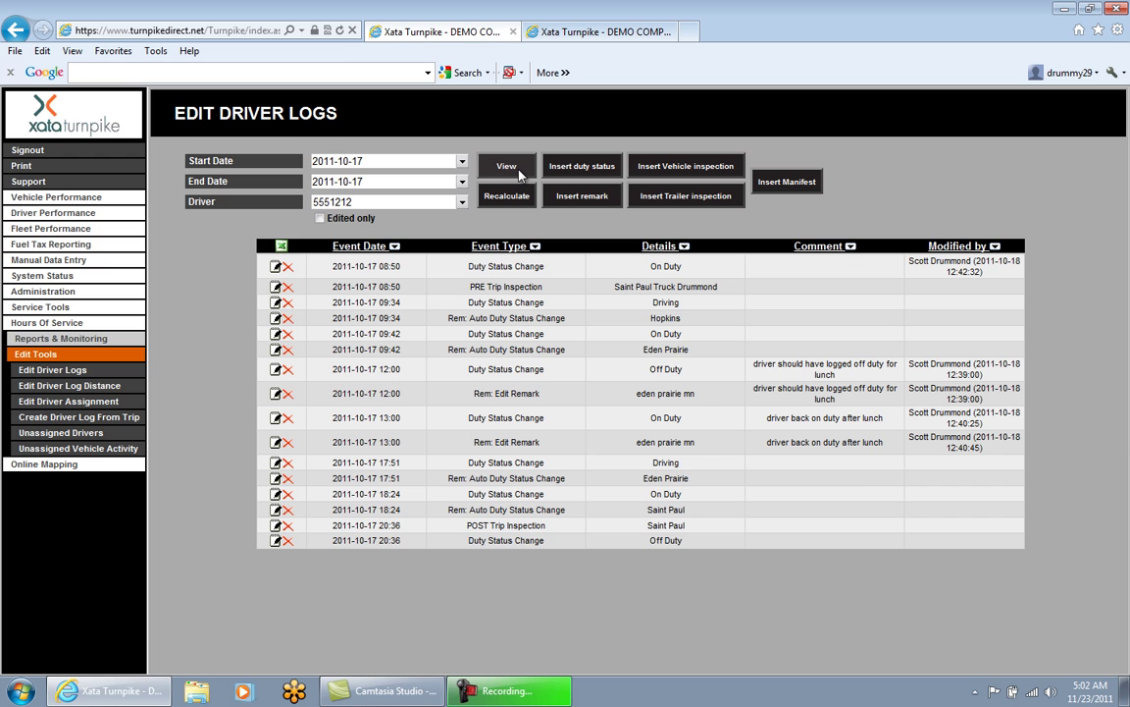
# Examine the midday off-duty period on the 2011-10-17 daily log in the other browser tab and return to the event list.
pyautogui.click(283, 248)
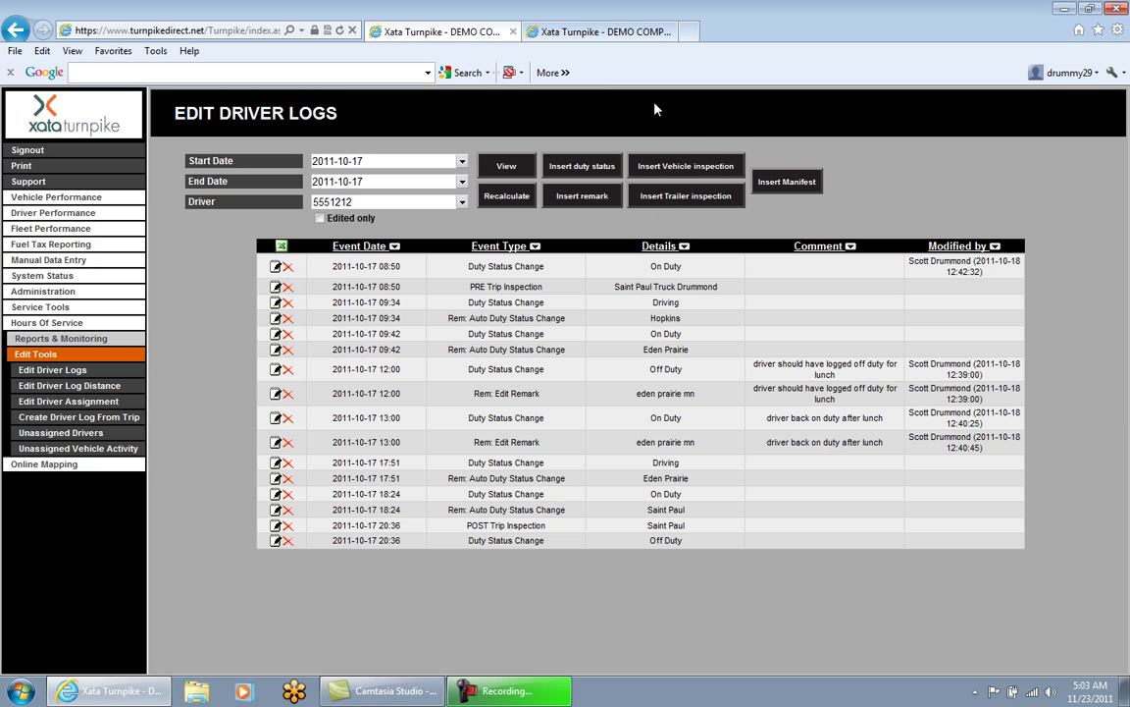
pyautogui.click(584, 30)
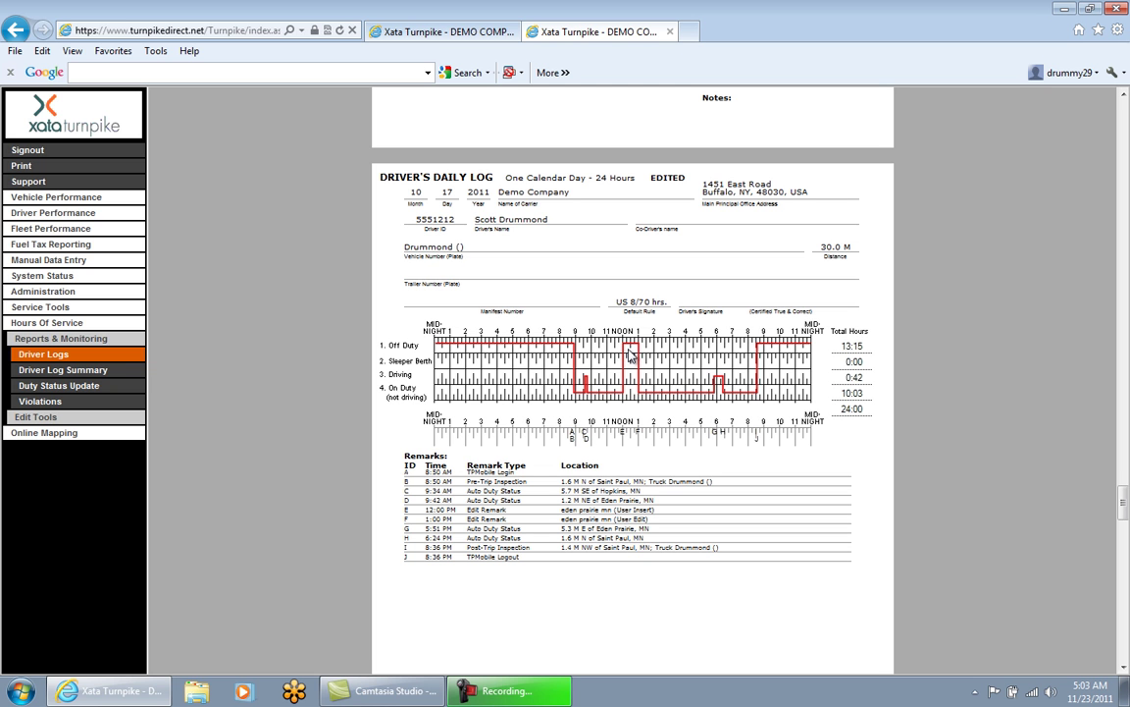
pyautogui.click(486, 33)
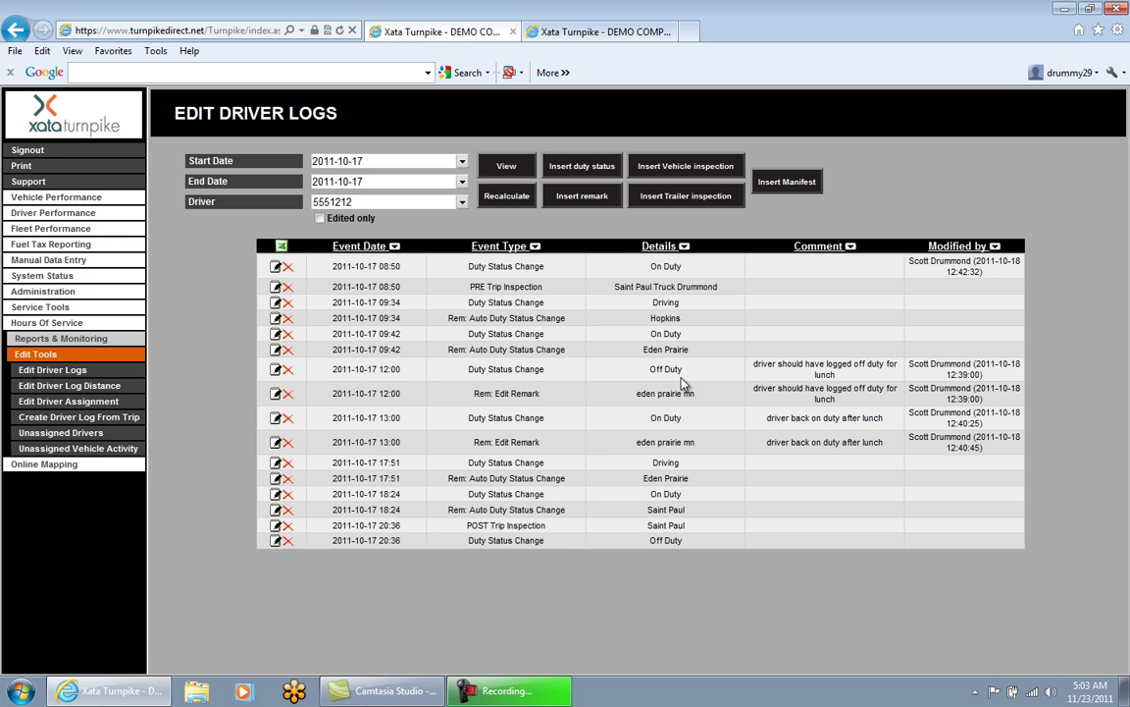
# Update the 12:00 duty status event to On Duty with the comment "driver incorrectly logged off duty" and recalculate the log.
pyautogui.click(276, 371)
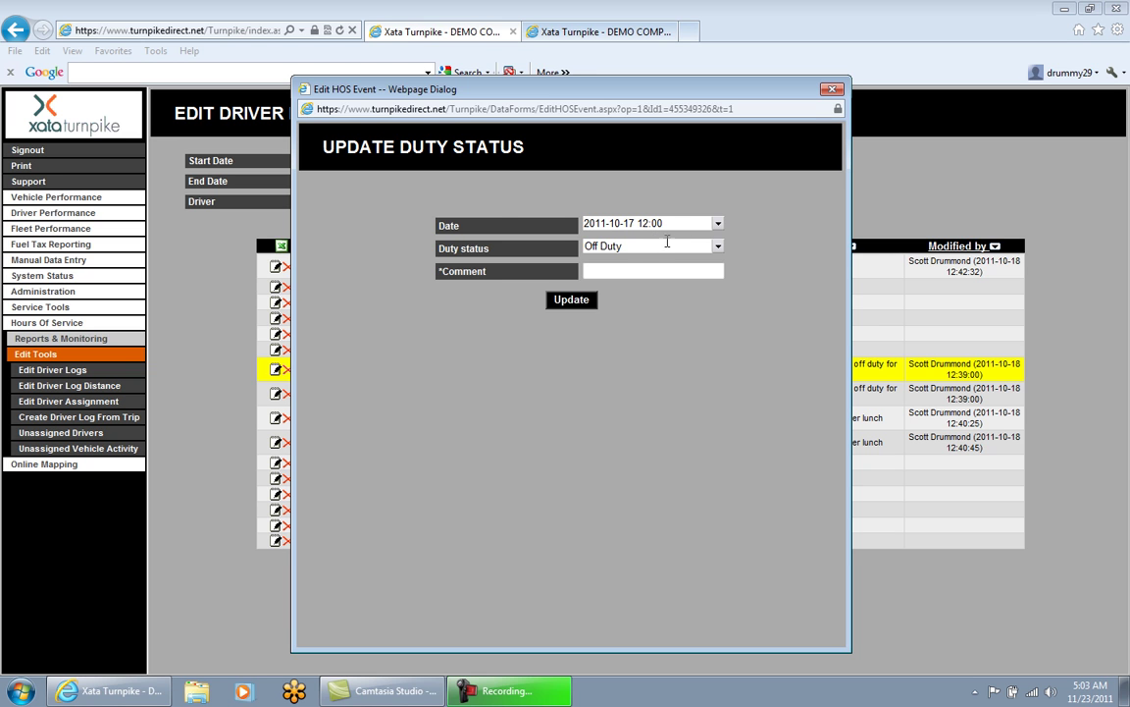
pyautogui.click(718, 247)
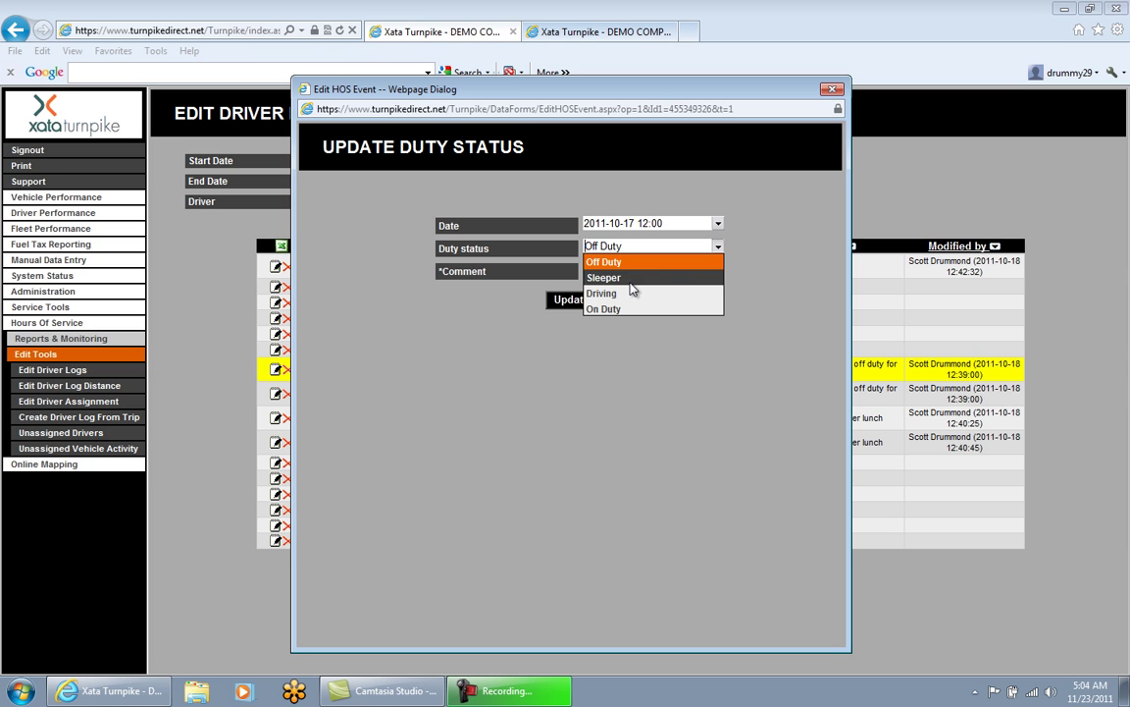
pyautogui.click(620, 310)
pyautogui.click(608, 273)
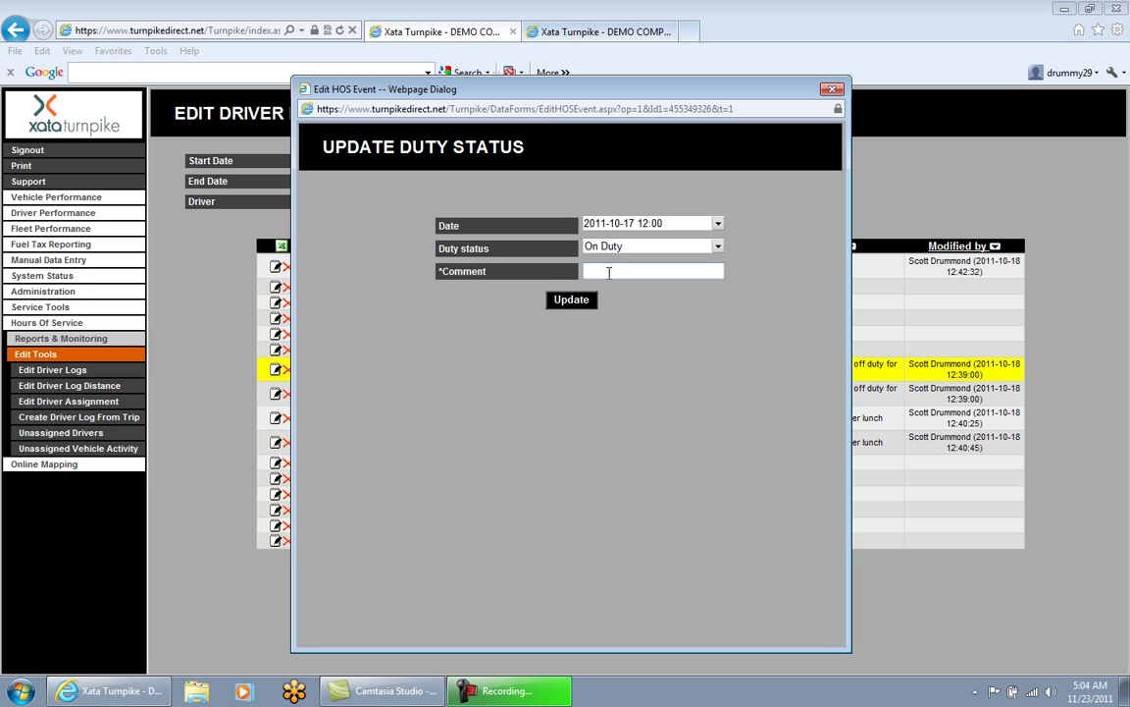
pyautogui.write('driver incorrectly logged off duty')
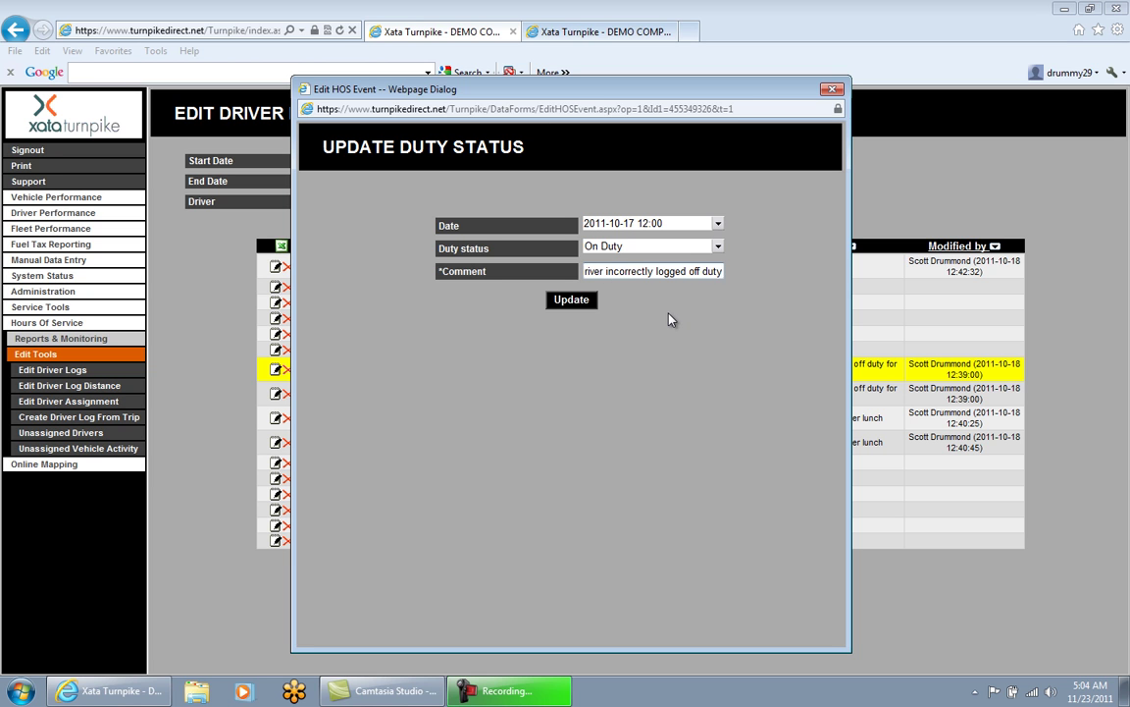
pyautogui.click(570, 301)
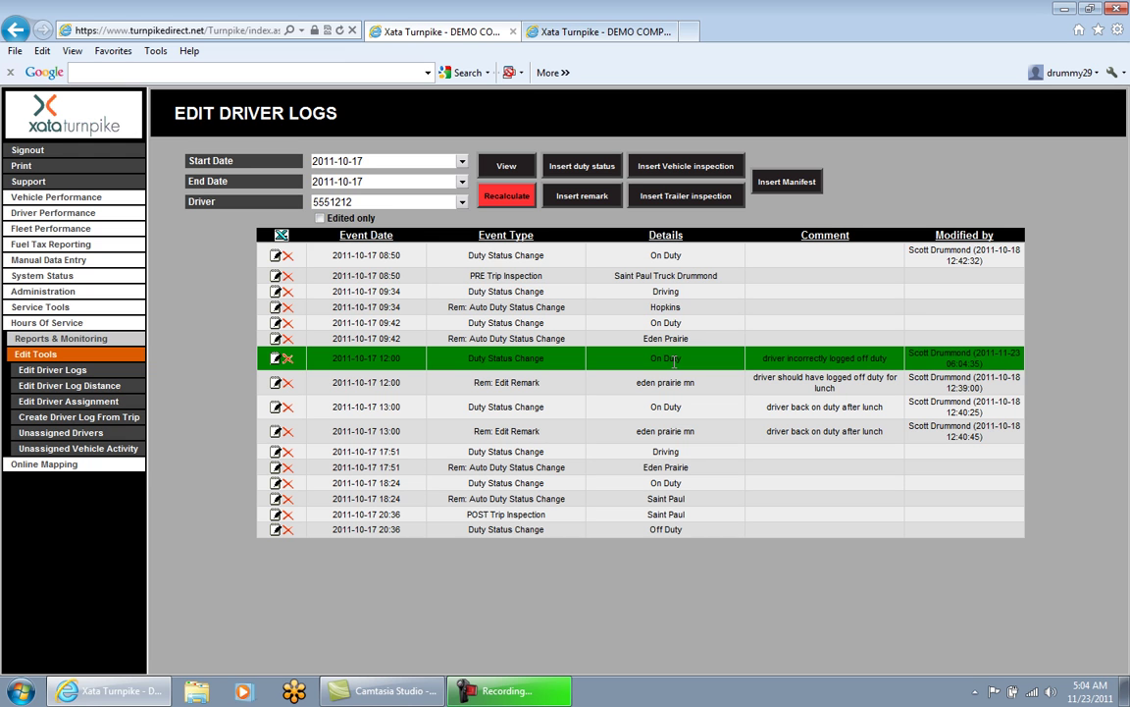
pyautogui.click(504, 198)
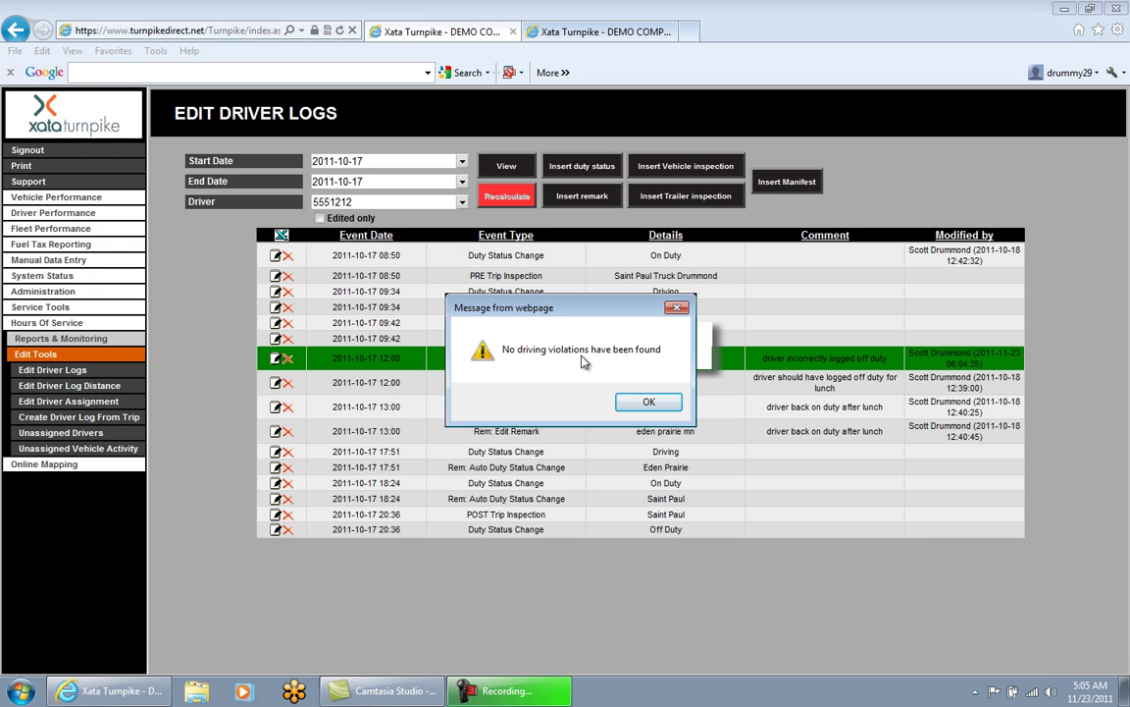
pyautogui.click(650, 402)
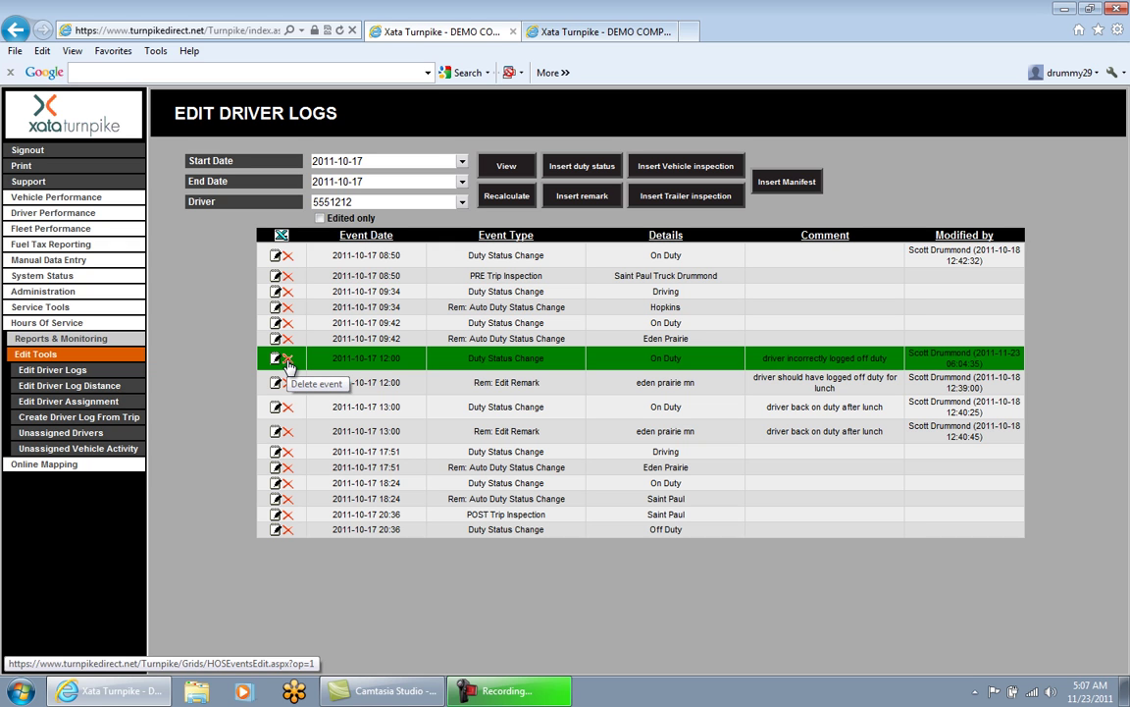
# Delete the 12:00 On Duty status event and restore it.
pyautogui.click(287, 359)
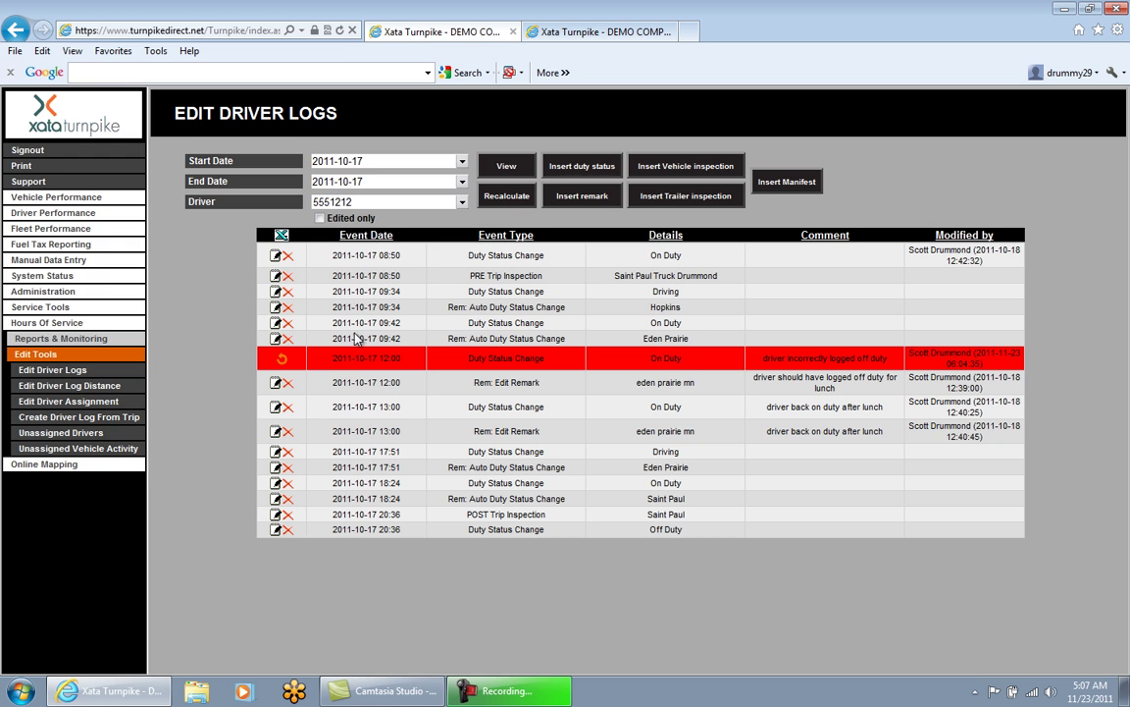
pyautogui.click(282, 359)
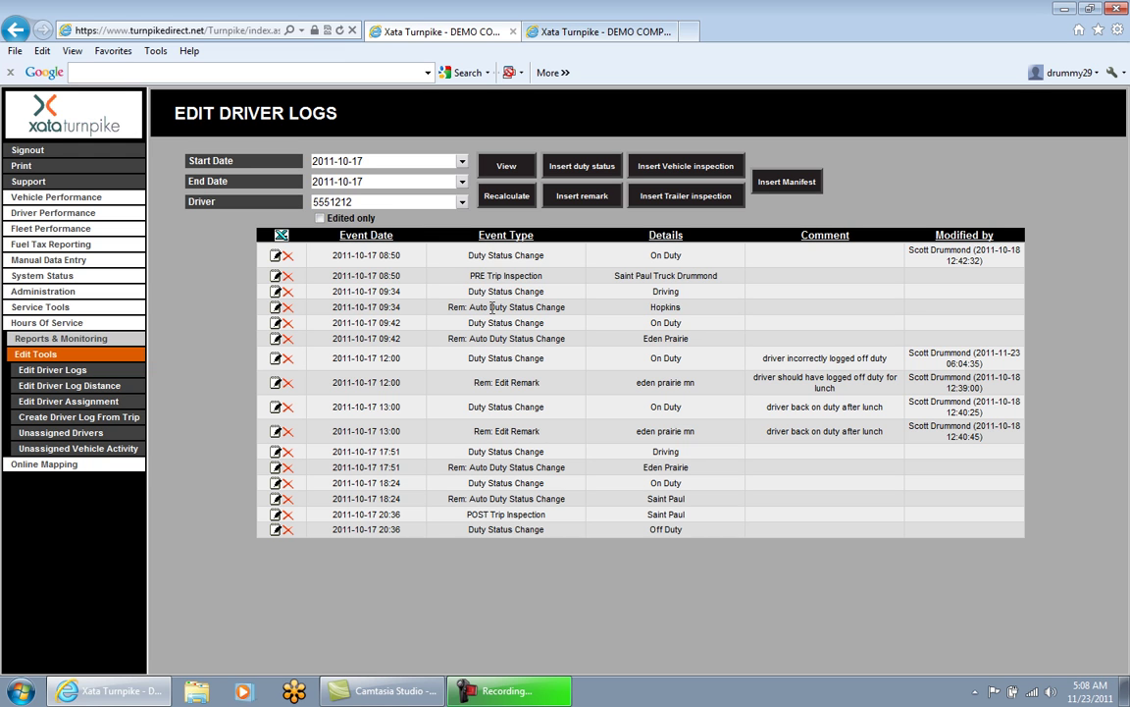
# List only the edited log events for 2011-10-17, and restore the list of all events.
pyautogui.click(319, 218)
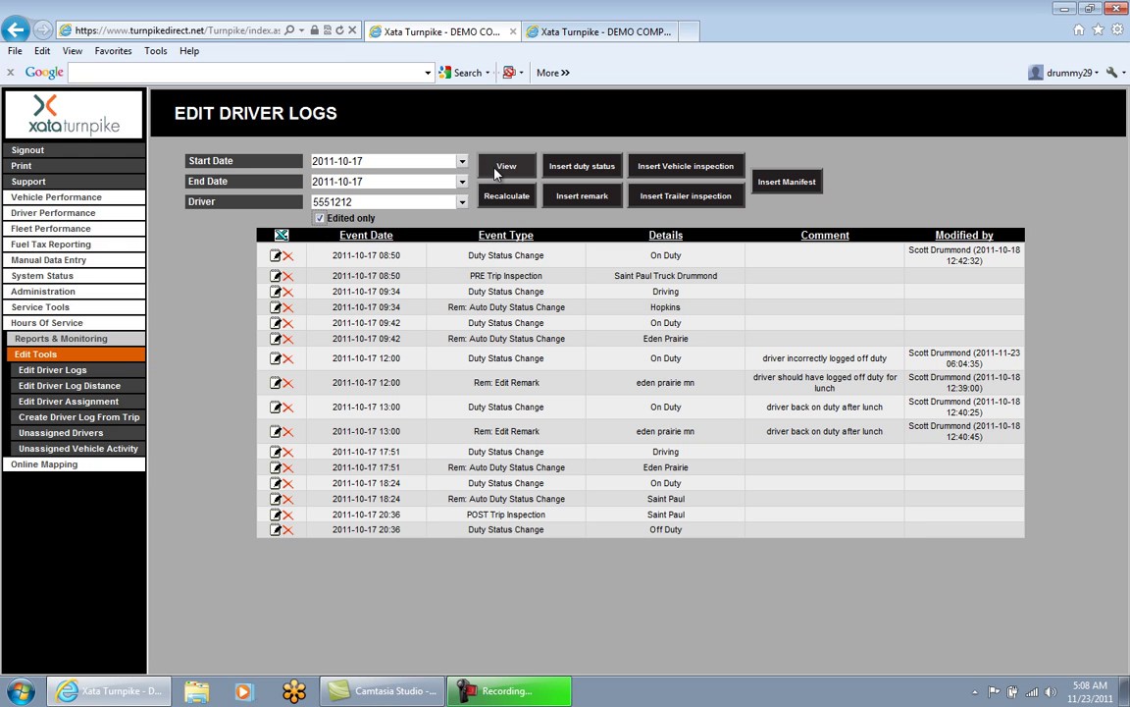
pyautogui.click(498, 168)
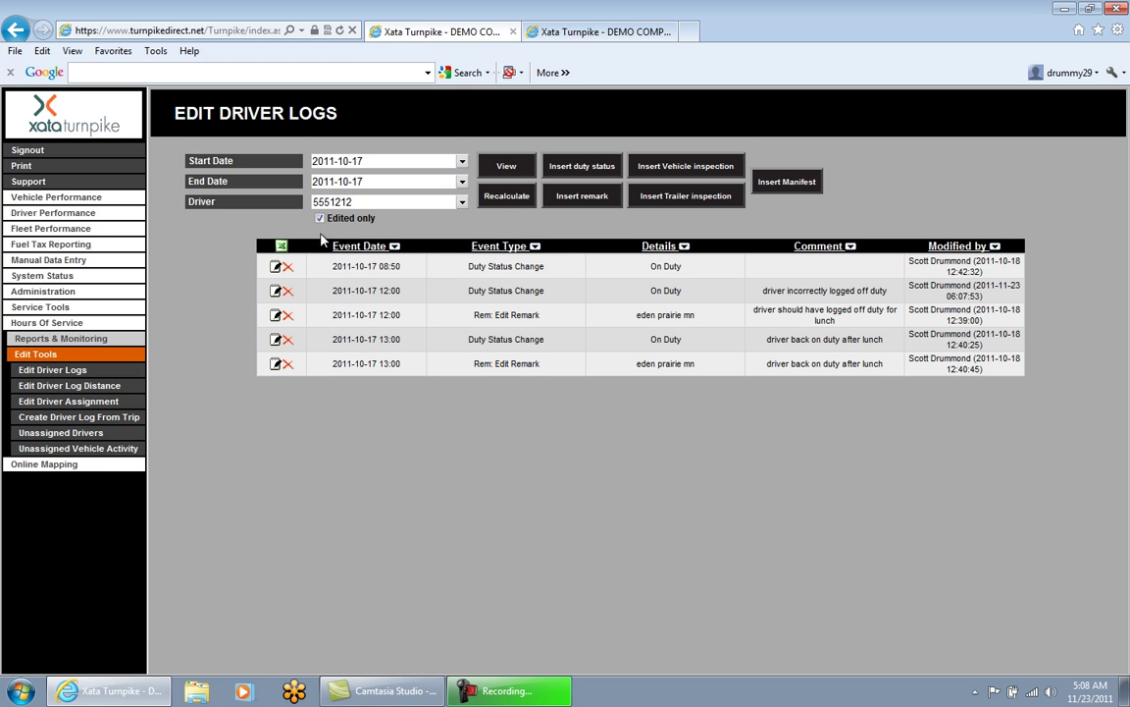
pyautogui.click(320, 219)
pyautogui.click(500, 166)
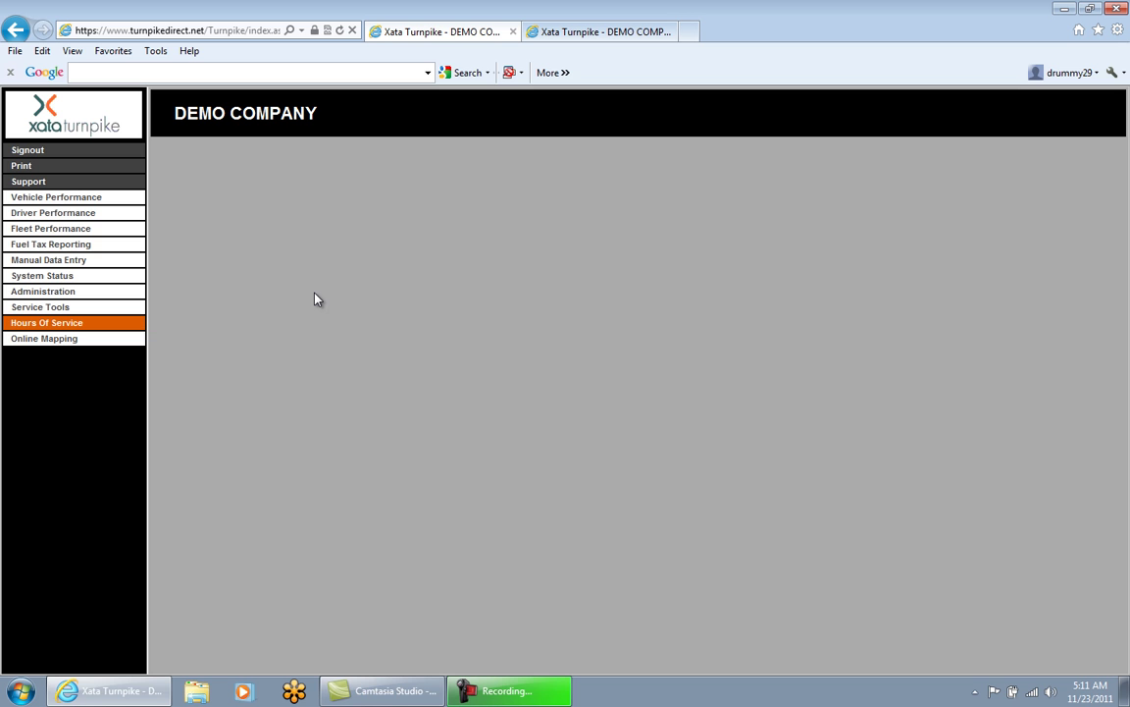
# Examine the 2011-10-13 daily log in the other browser tab, return and open Edit Driver Log Distance.
pyautogui.click(573, 36)
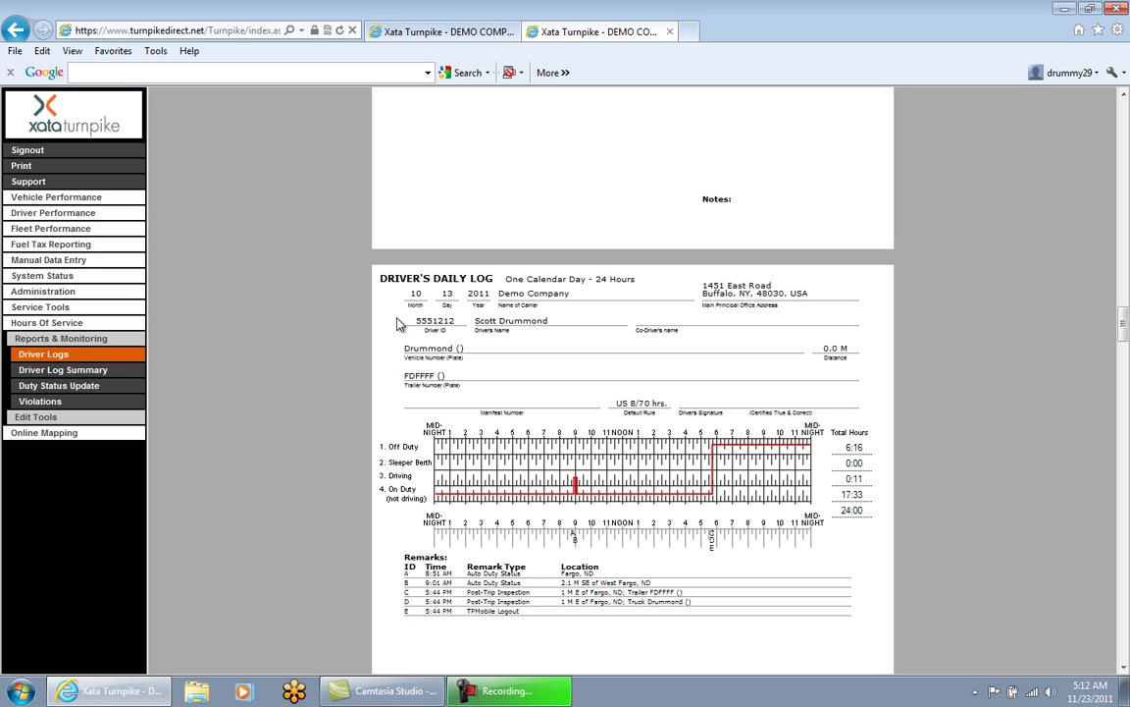
pyautogui.click(446, 33)
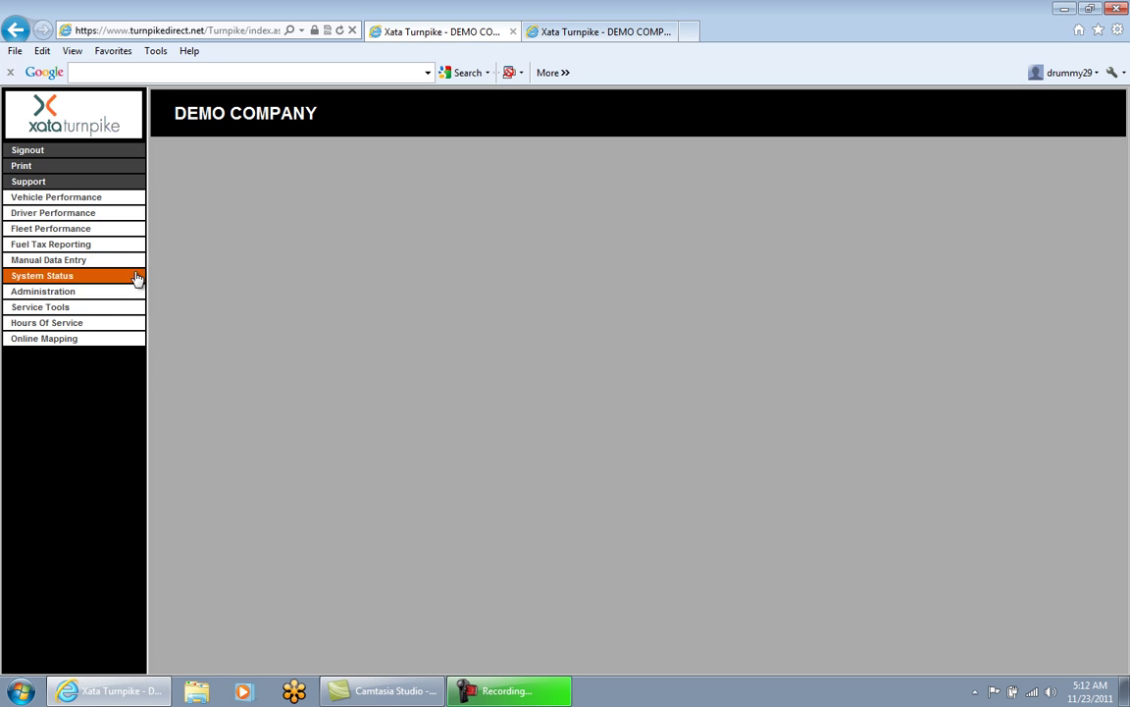
pyautogui.click(71, 327)
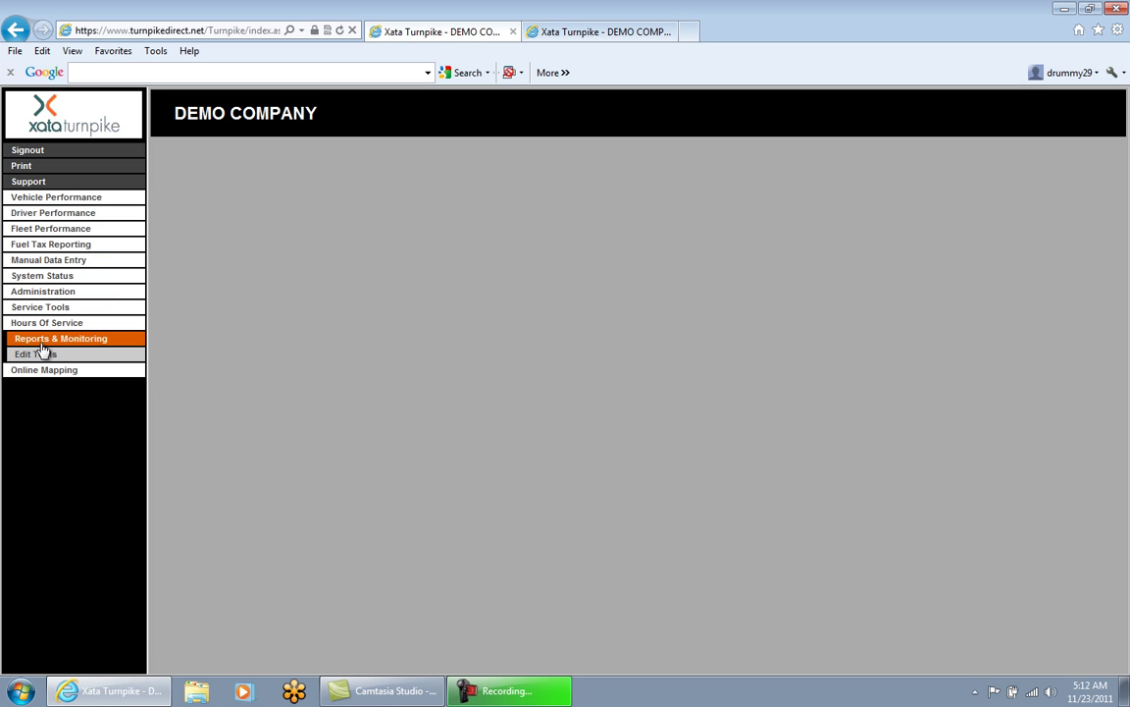
pyautogui.click(38, 358)
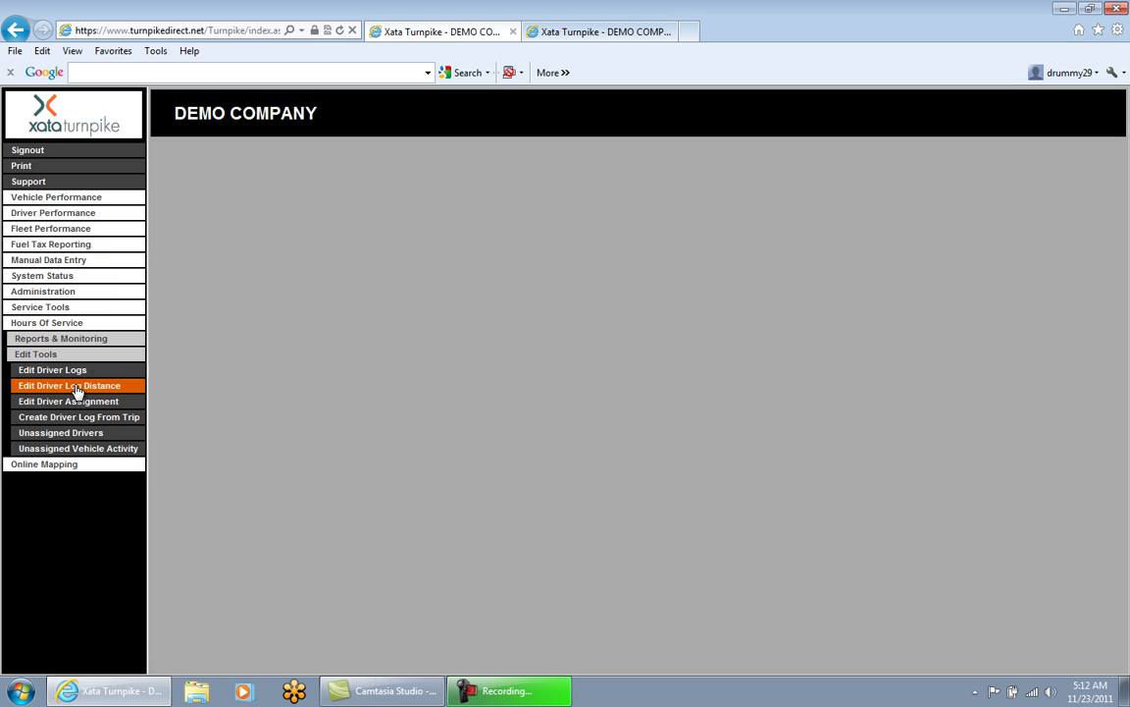
pyautogui.click(77, 388)
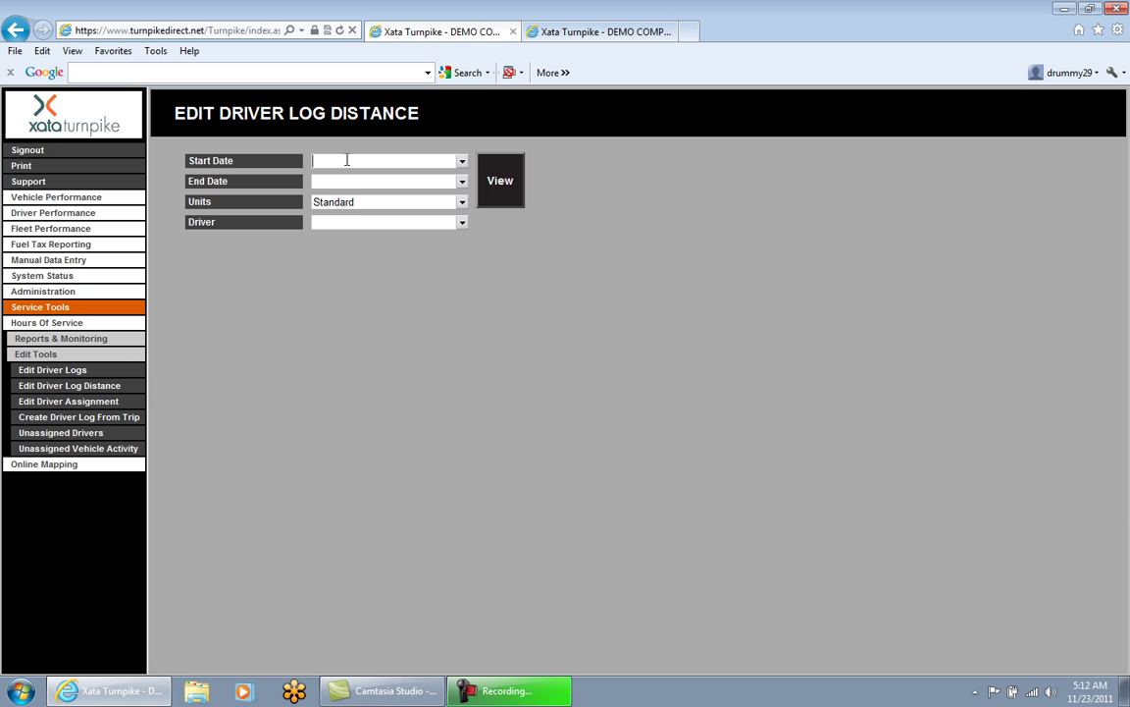
# Set both the start date and the end date of the log distance query to 2011-10-13.
pyautogui.click(346, 160)
pyautogui.click(462, 162)
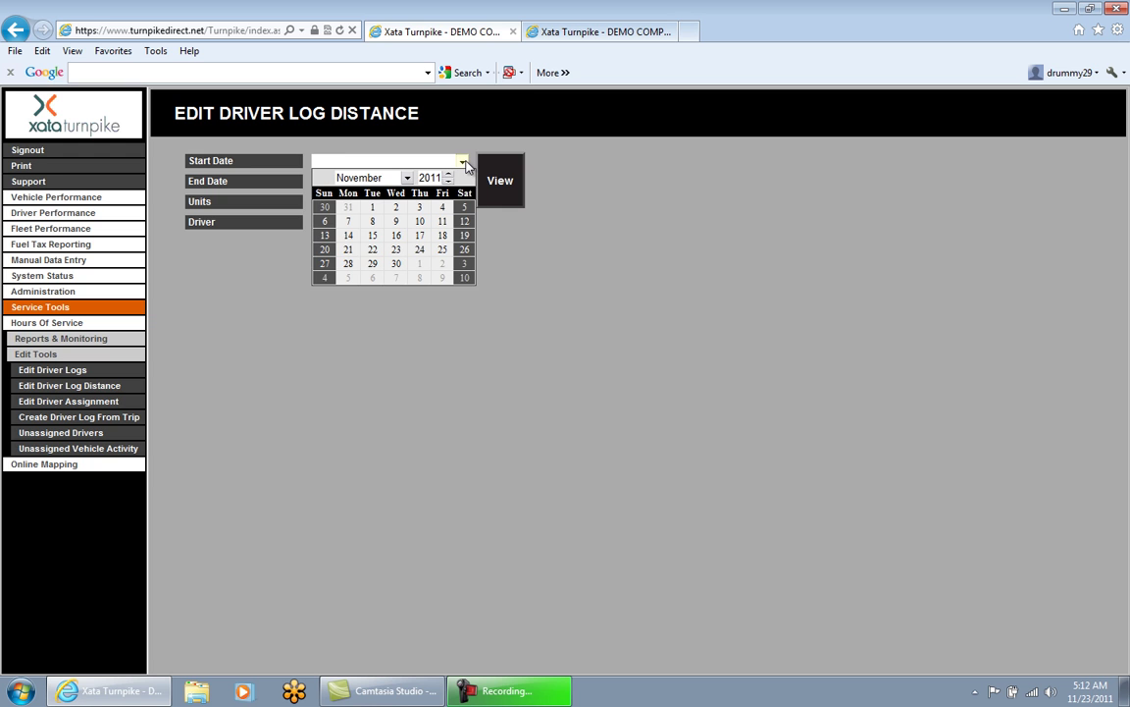
pyautogui.click(463, 162)
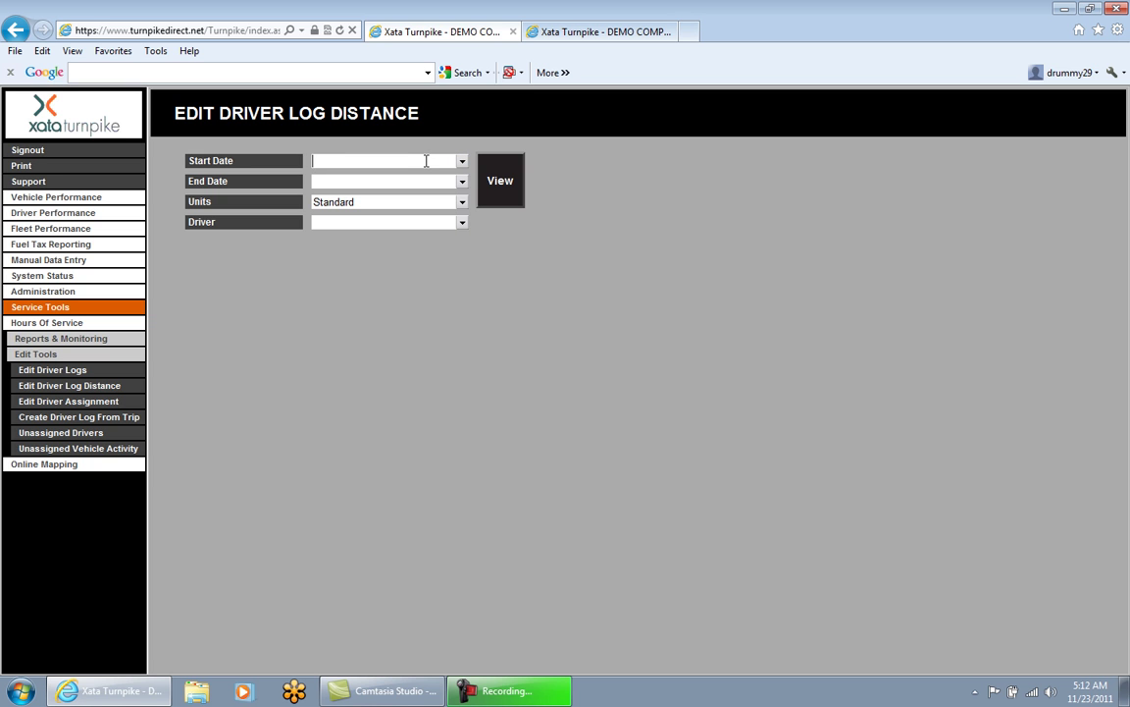
pyautogui.write('13oct')
pyautogui.press('Tab')
pyautogui.write('1')
pyautogui.press('BackSpace')
pyautogui.write('13oct')
pyautogui.press('Tab')
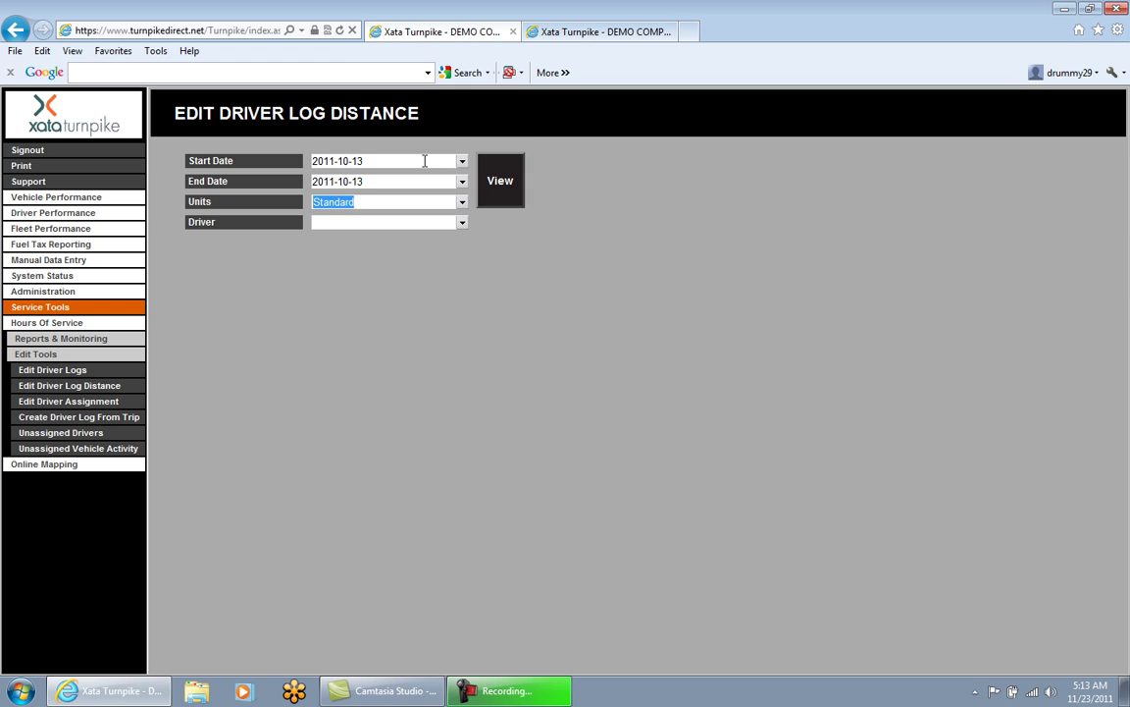
# Keep the units at Standard, enter the driver's ID and list the driver's log distance.
pyautogui.click(463, 204)
pyautogui.click(432, 230)
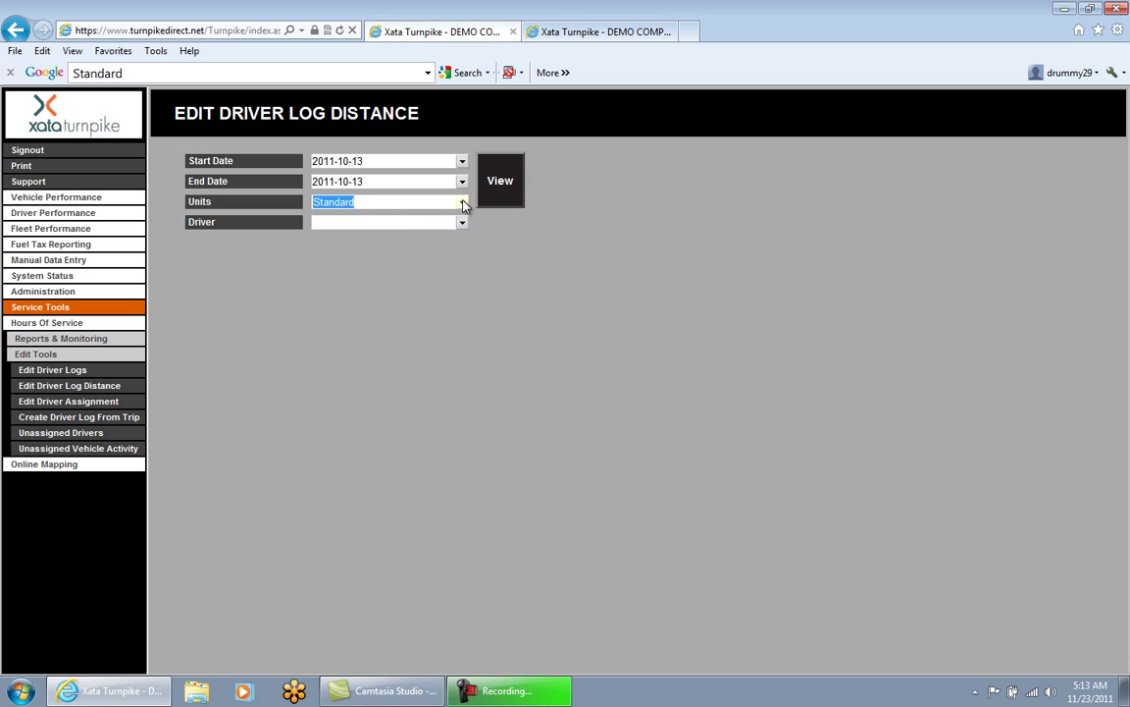
pyautogui.click(368, 220)
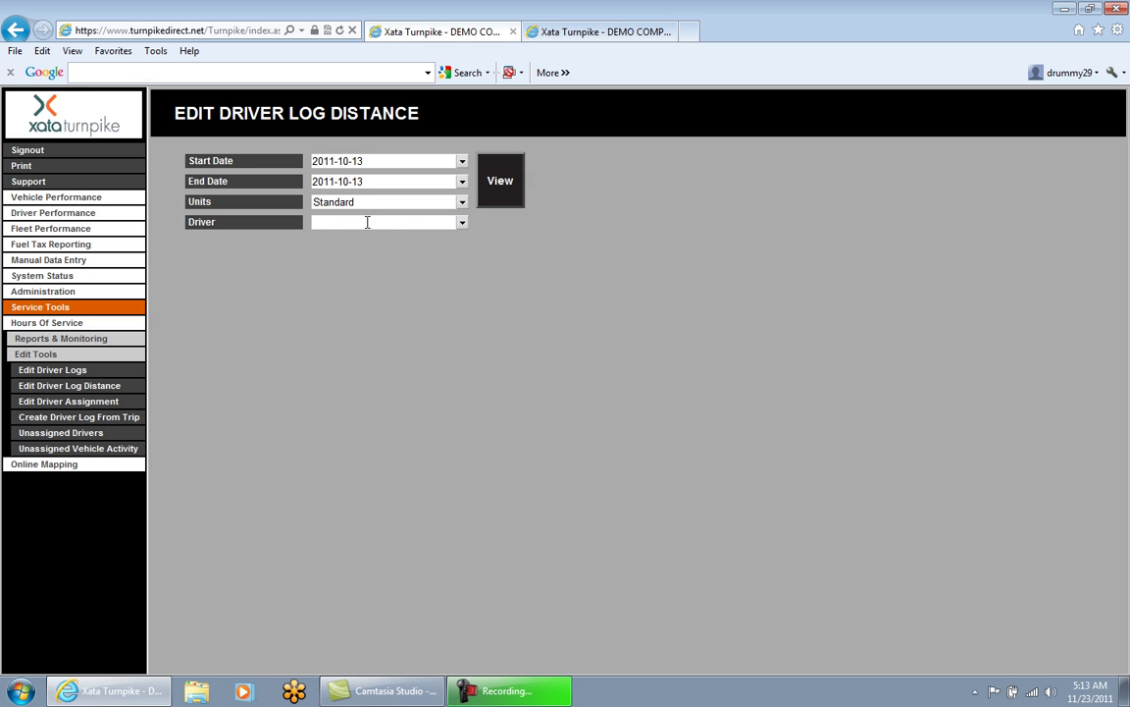
pyautogui.click(462, 223)
pyautogui.click(462, 223)
pyautogui.write('5551212')
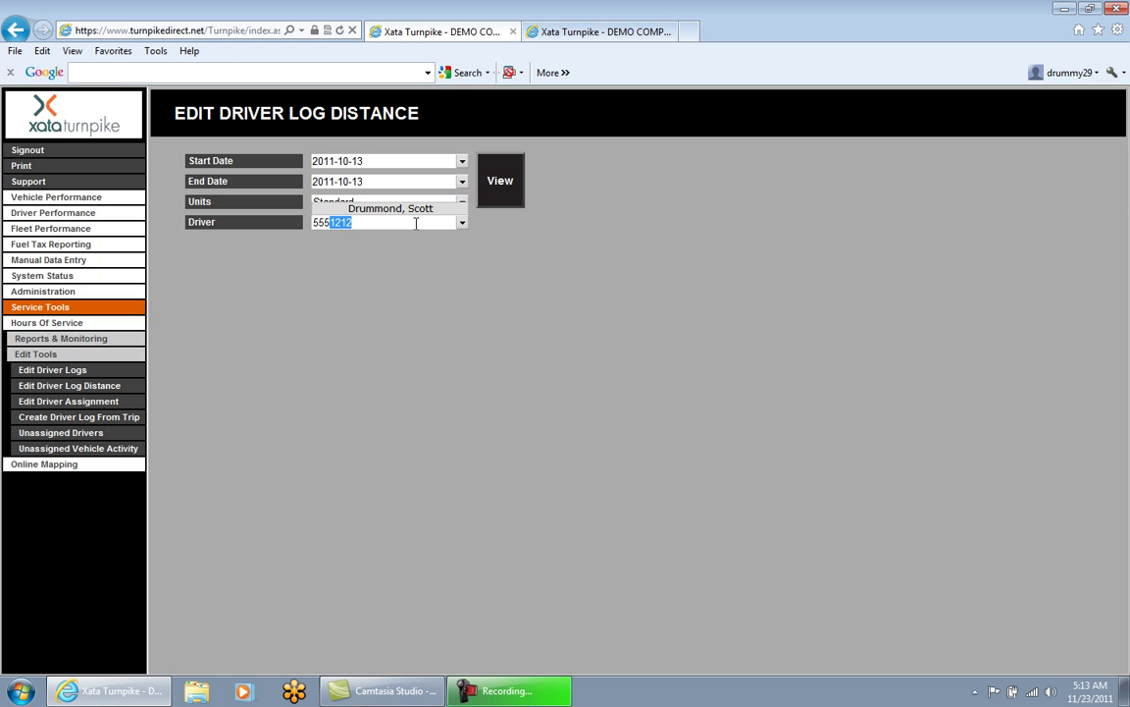
pyautogui.click(498, 184)
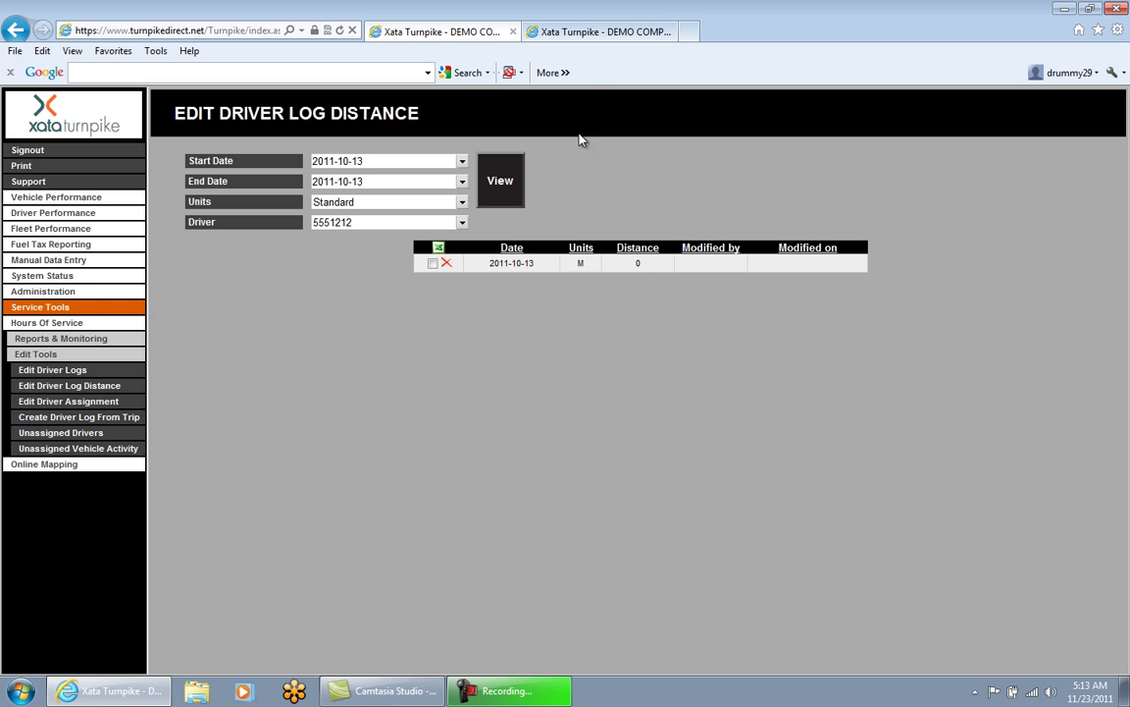
# Change the 2011-10-13 log distance to 20 M and save it, checking the daily log in the other browser tab before and after.
pyautogui.click(595, 32)
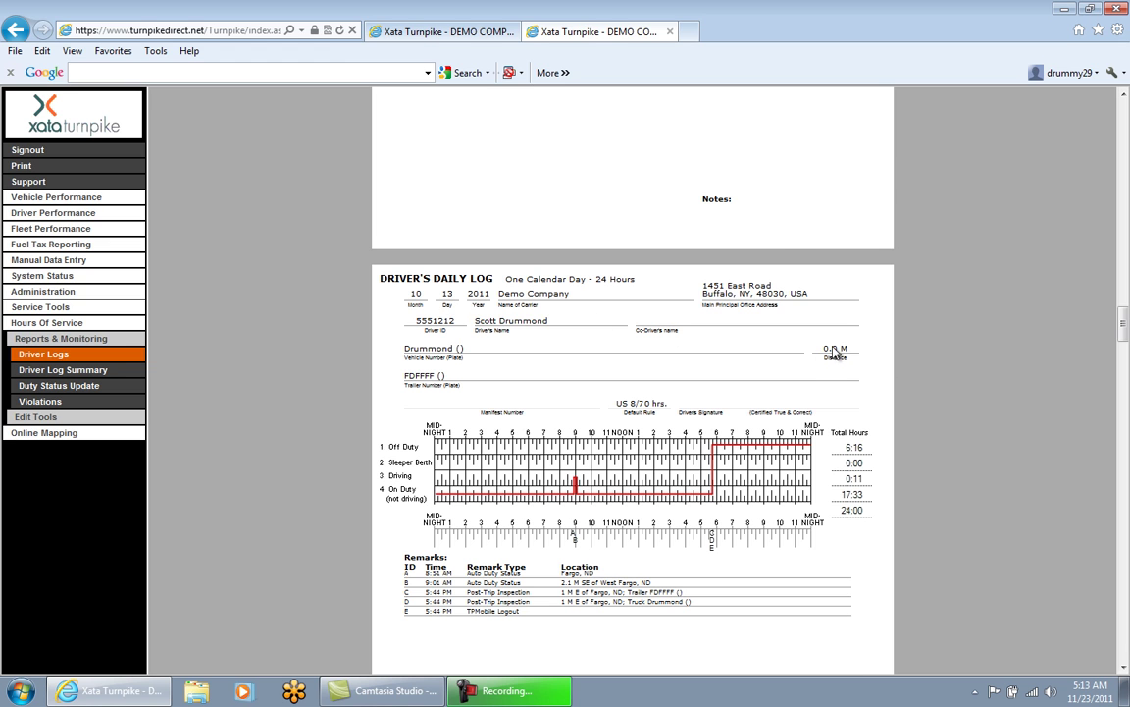
pyautogui.click(383, 30)
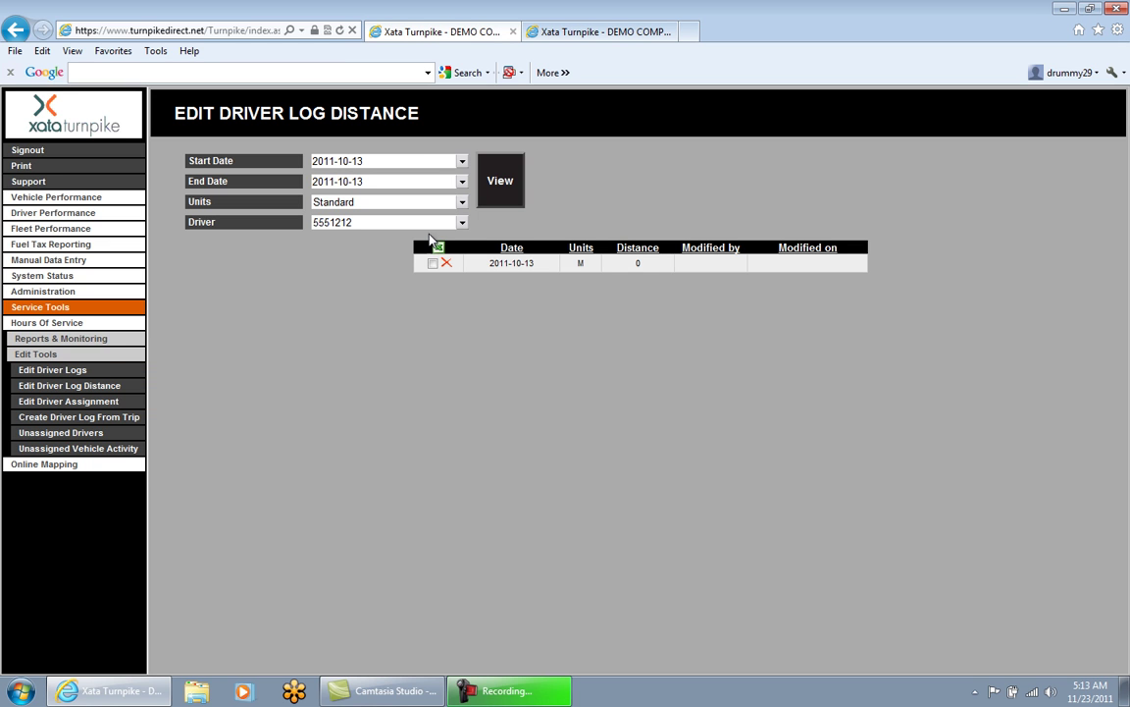
pyautogui.click(433, 265)
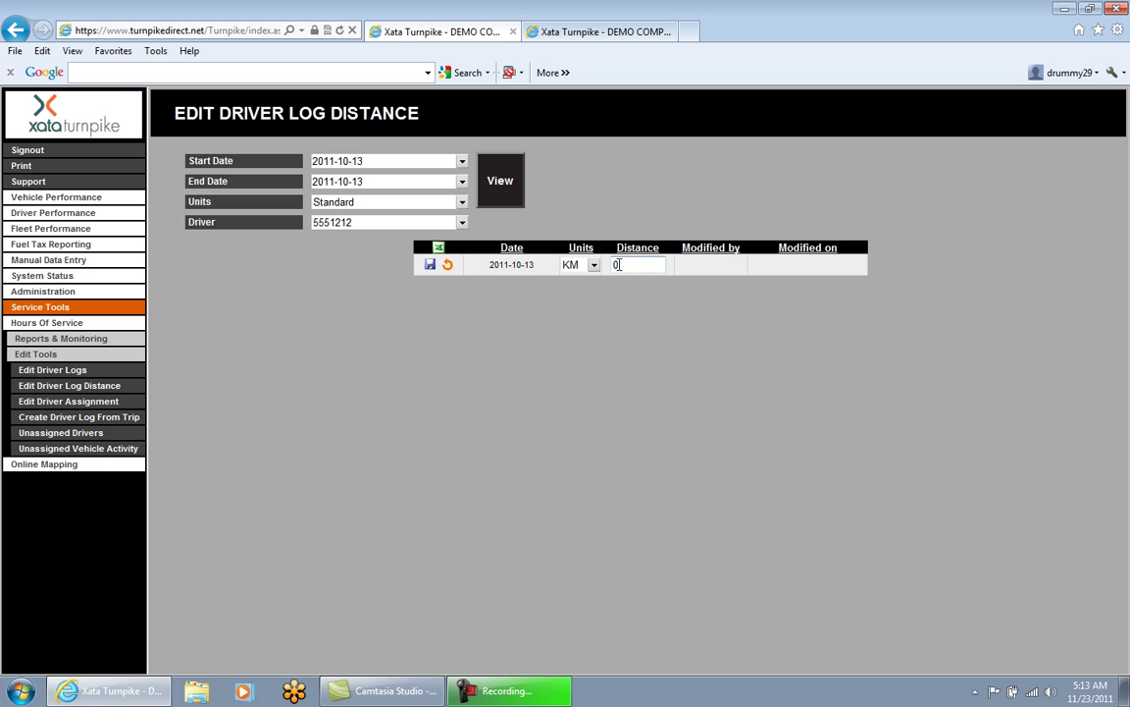
pyautogui.click(593, 265)
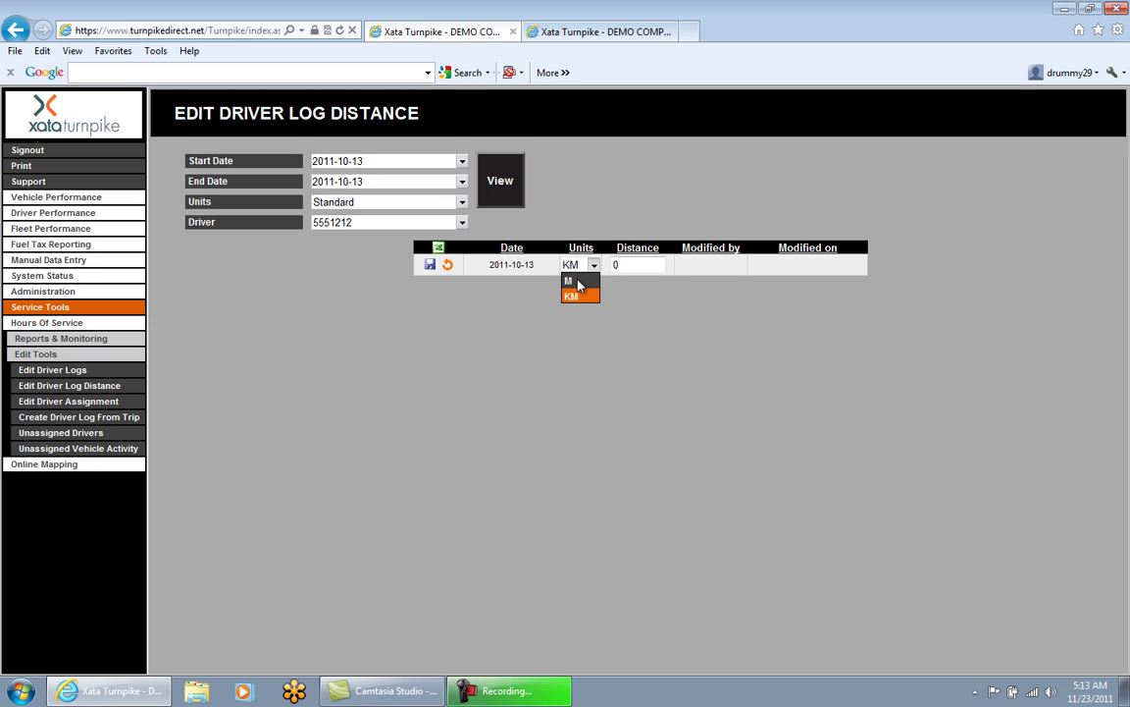
pyautogui.click(578, 284)
pyautogui.doubleClick(618, 264)
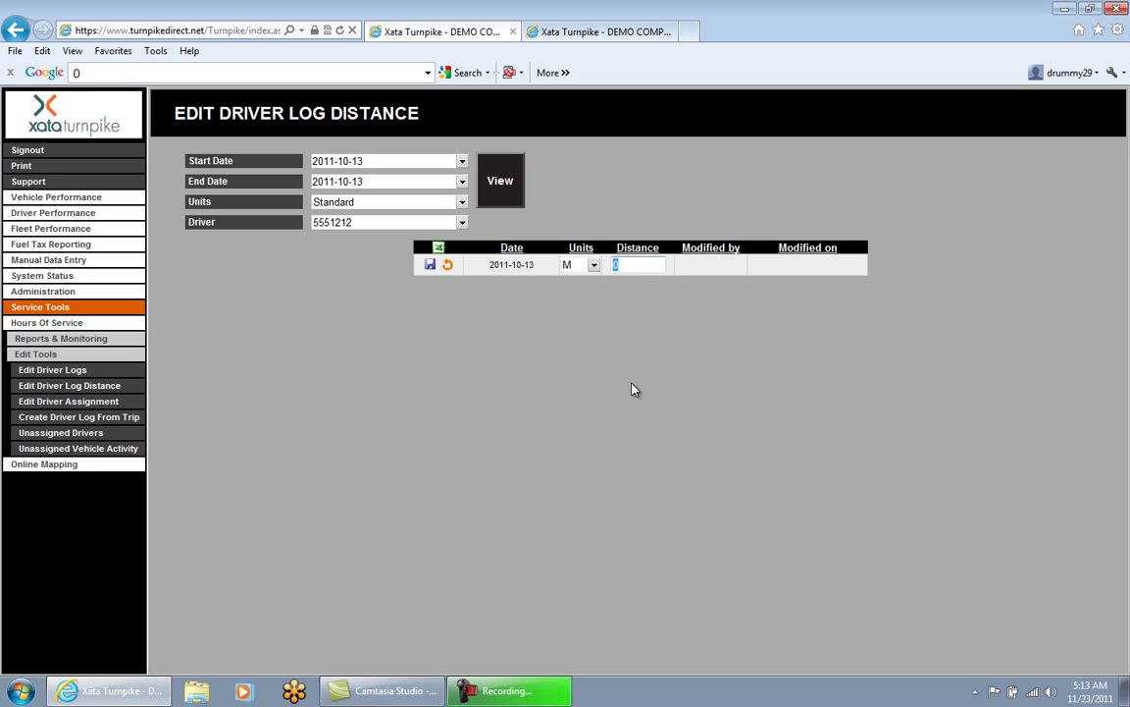
pyautogui.write('20')
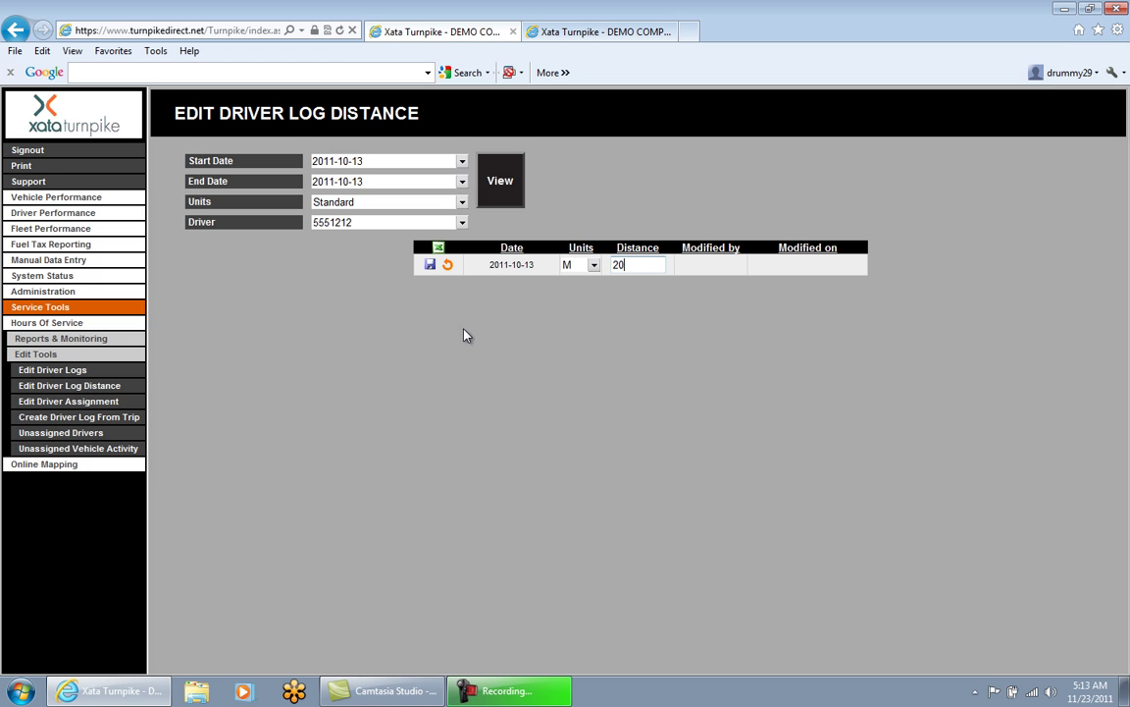
pyautogui.click(430, 266)
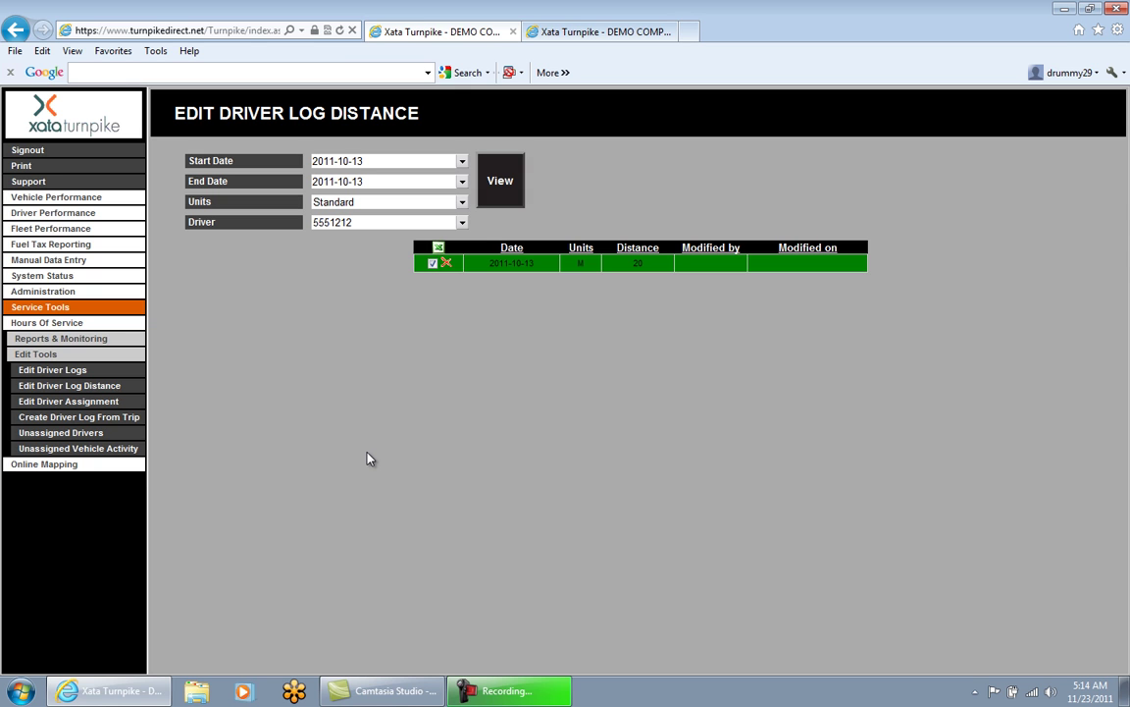
pyautogui.click(581, 35)
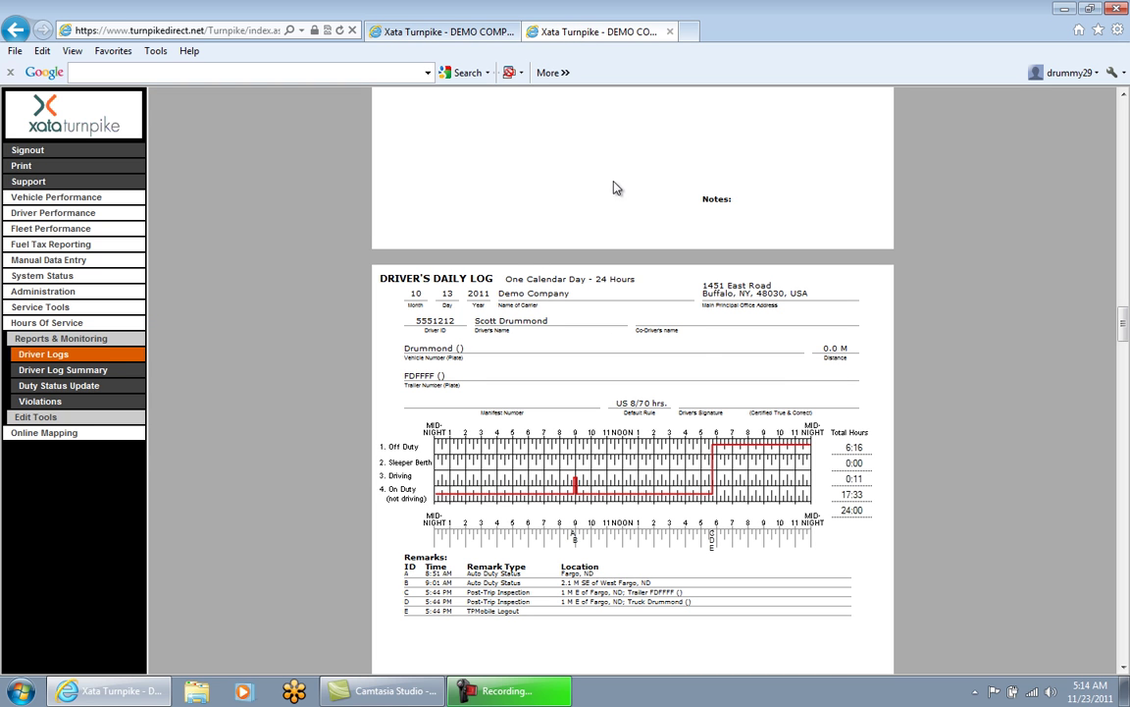
pyautogui.click(457, 33)
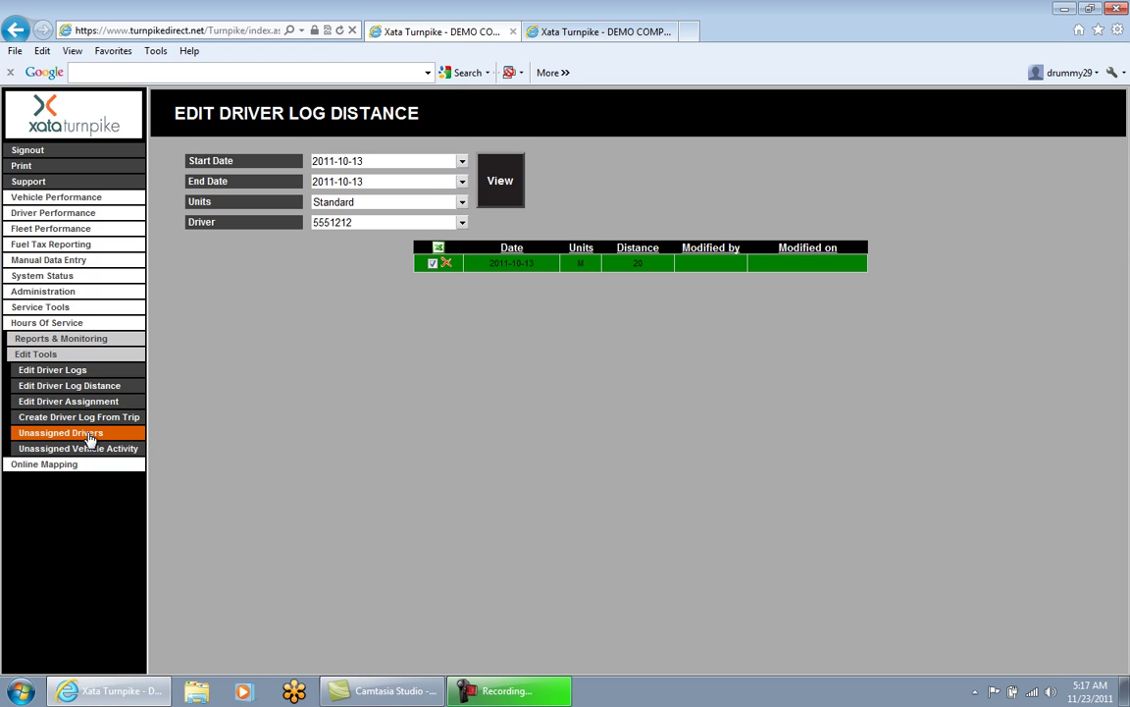
# View the Unassigned Drivers page and the Unassigned Vehicle Activity page, examining the minimum distance setting.
pyautogui.click(89, 438)
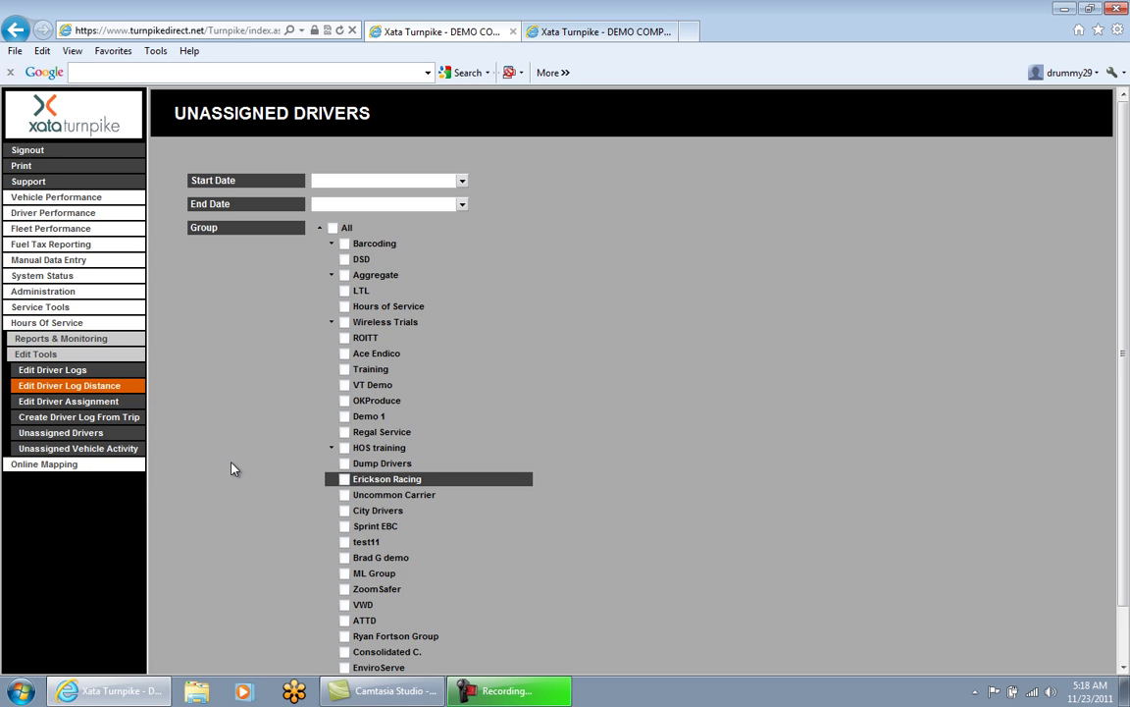
pyautogui.click(71, 449)
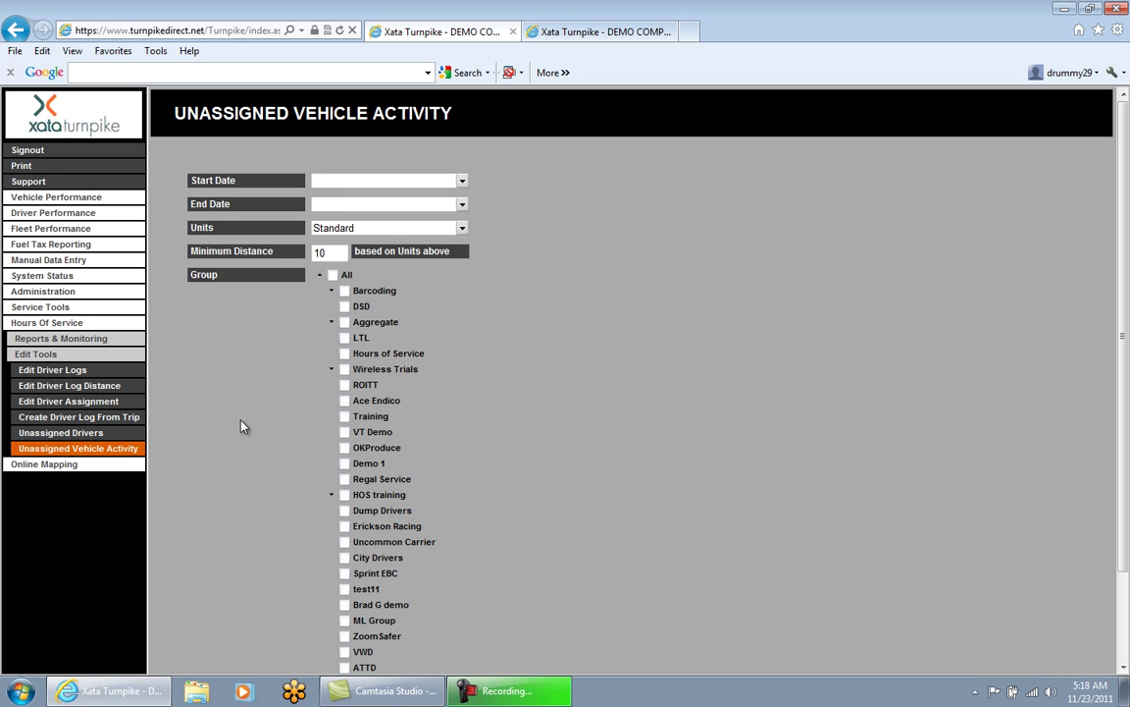
pyautogui.doubleClick(333, 250)
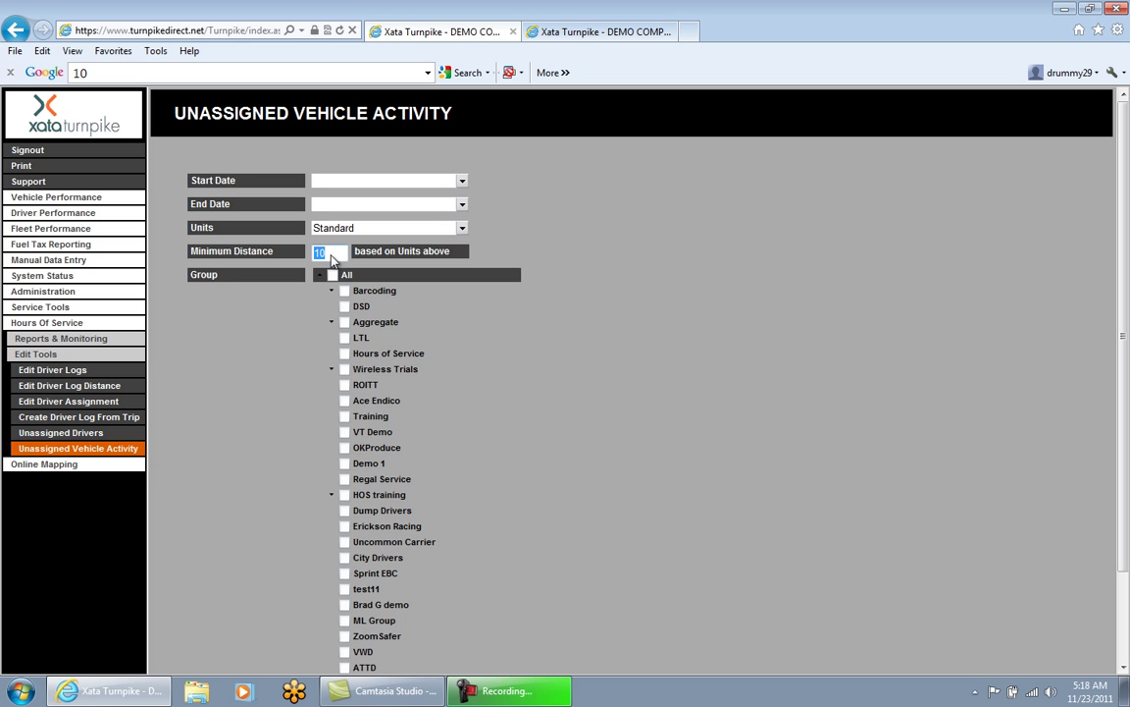
pyautogui.click(261, 328)
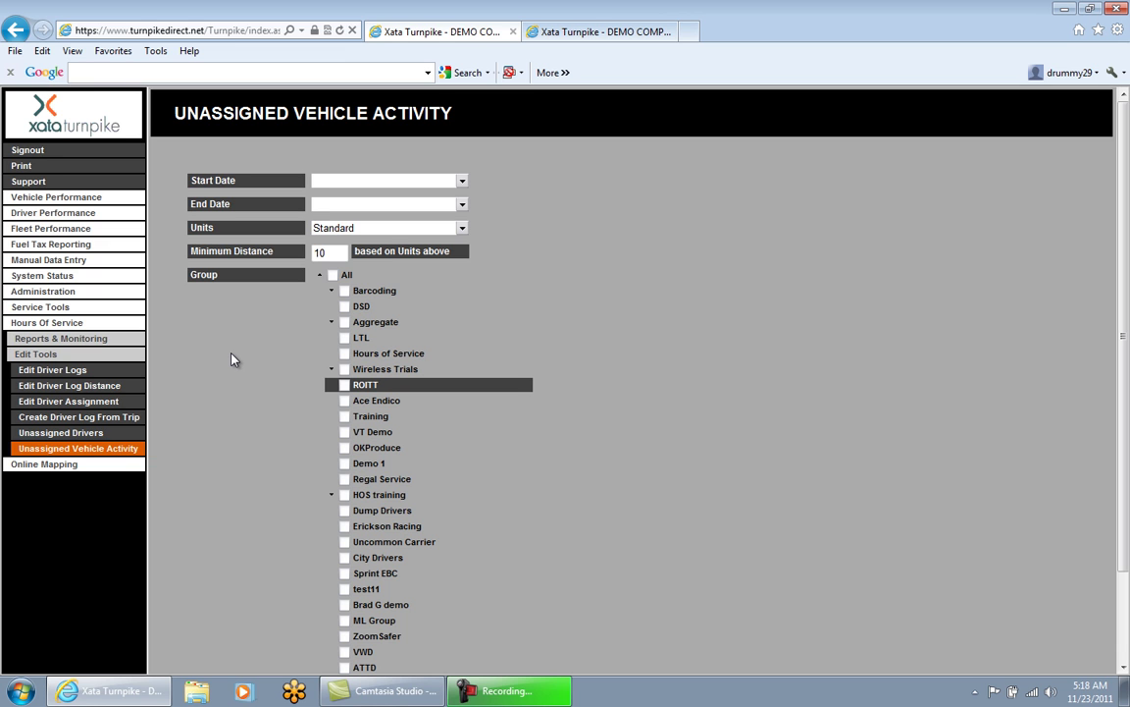
pyautogui.click(325, 251)
pyautogui.doubleClick(322, 252)
pyautogui.click(236, 392)
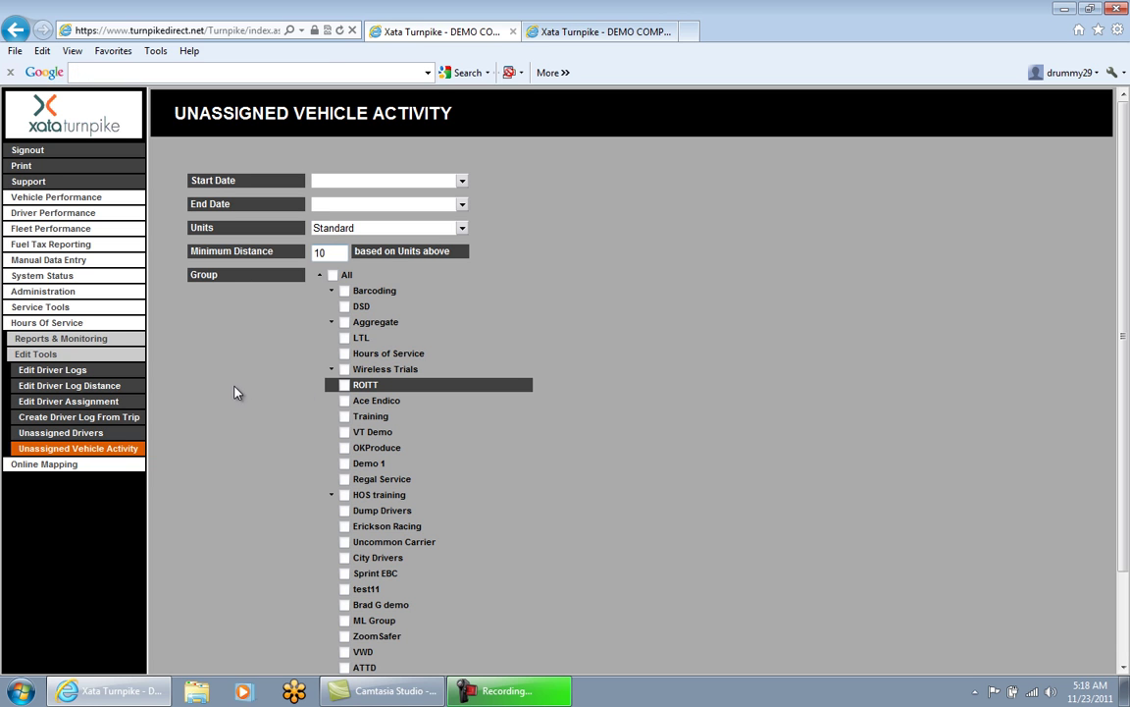